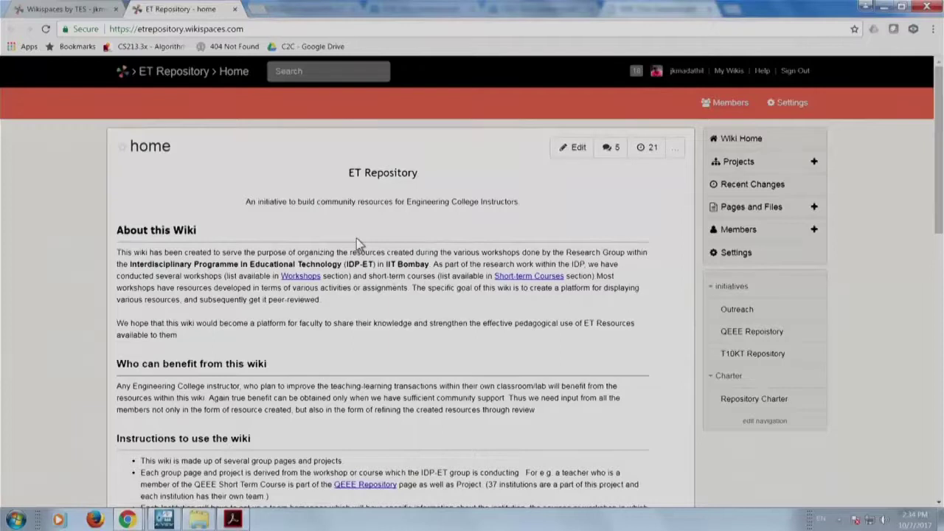
scroll(356, 238, down, 1)
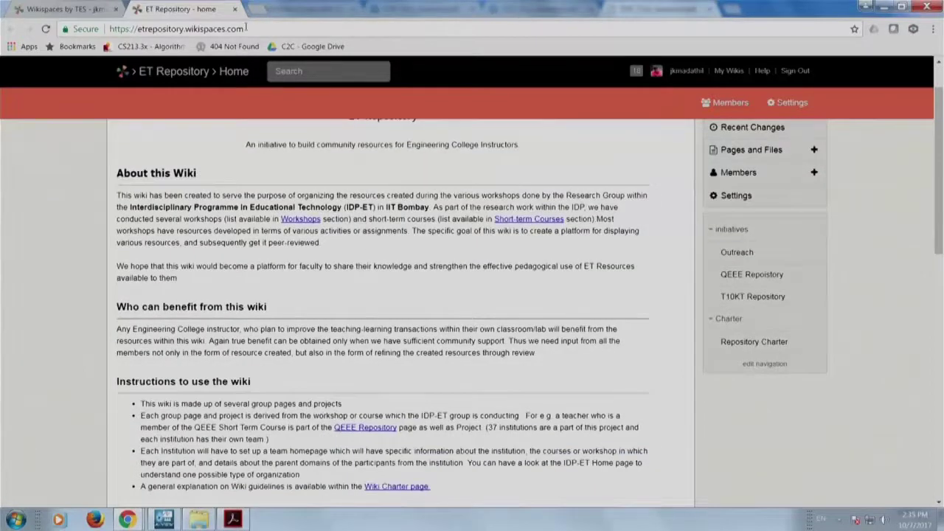
click(245, 28)
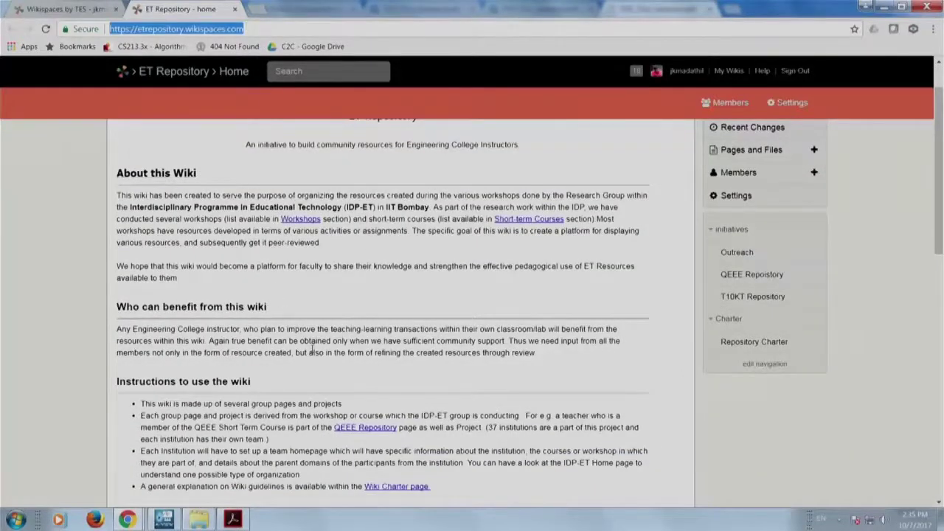
scroll(311, 351, up, 1)
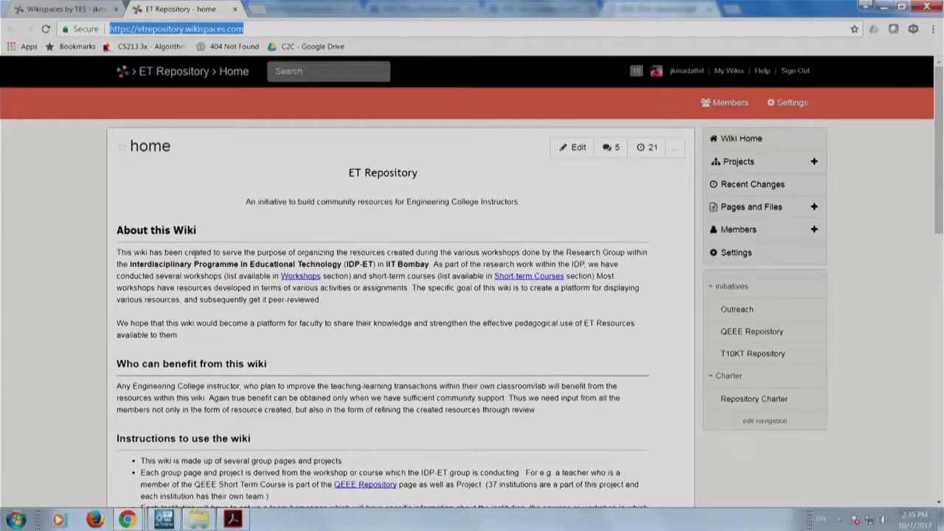
scroll(194, 253, down, 1)
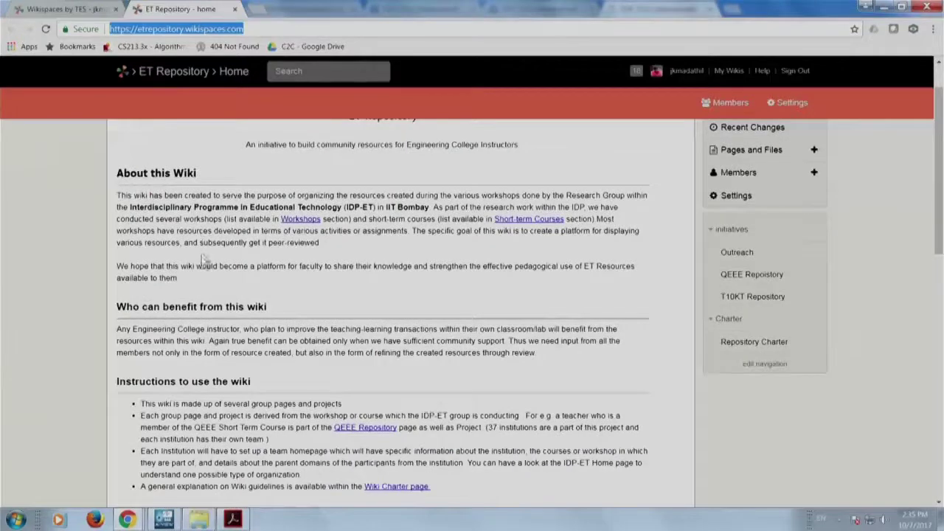
scroll(200, 285, down, 1)
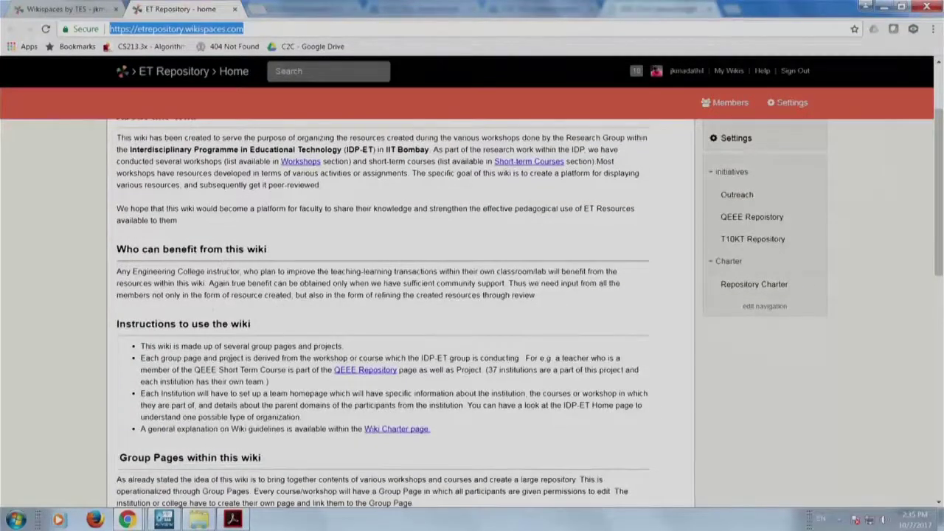
scroll(229, 341, down, 2)
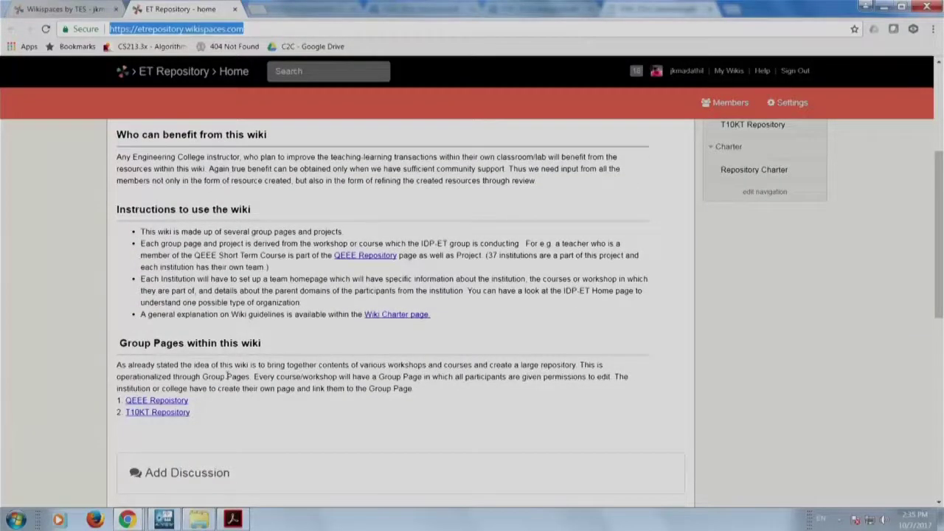
right_click(157, 419)
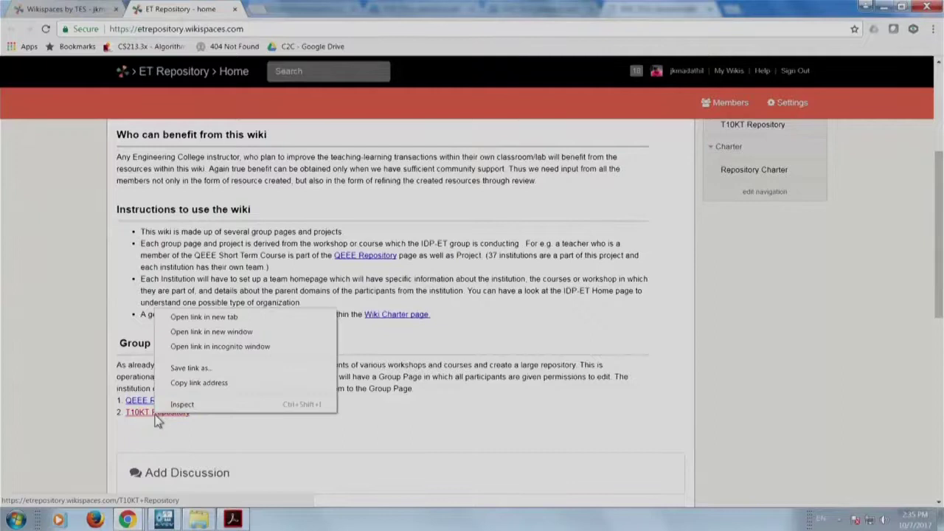
Open the T10KT Repository page in a new tab and browse its participants table.
click(198, 317)
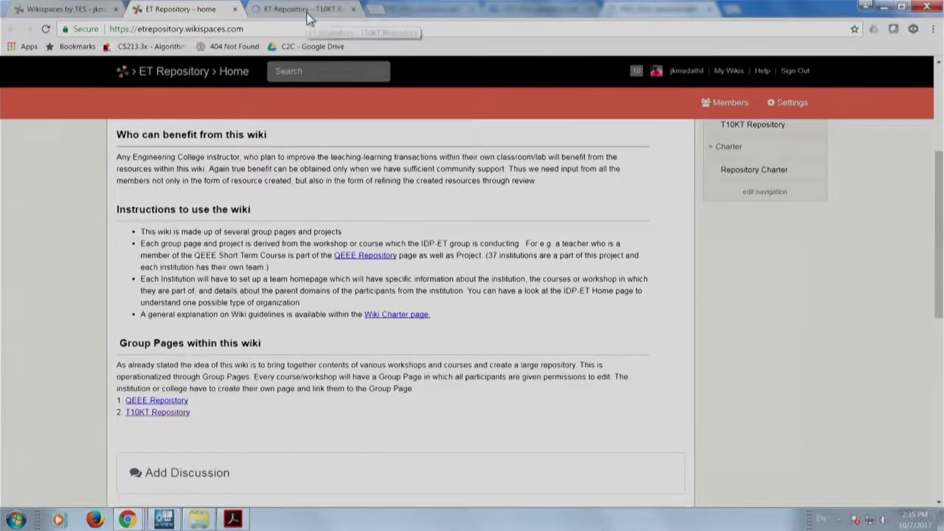
click(306, 10)
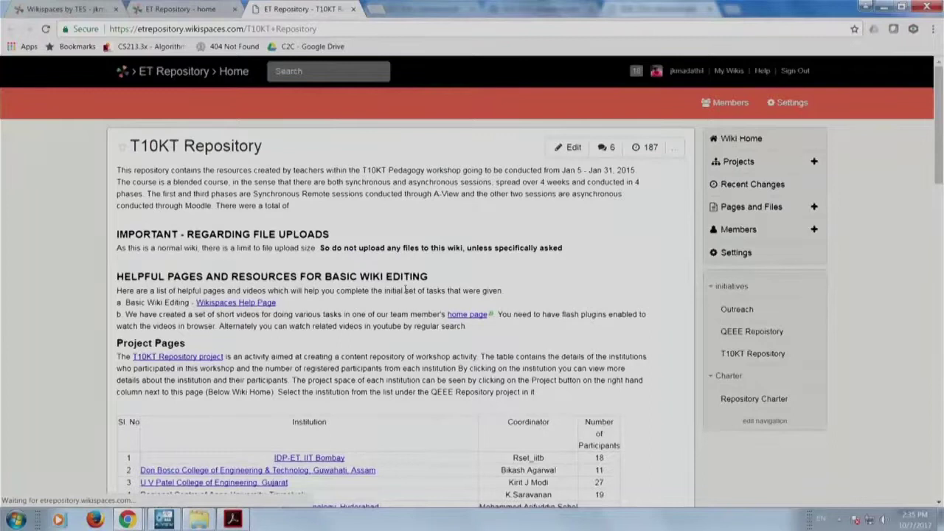
scroll(405, 290, down, 1)
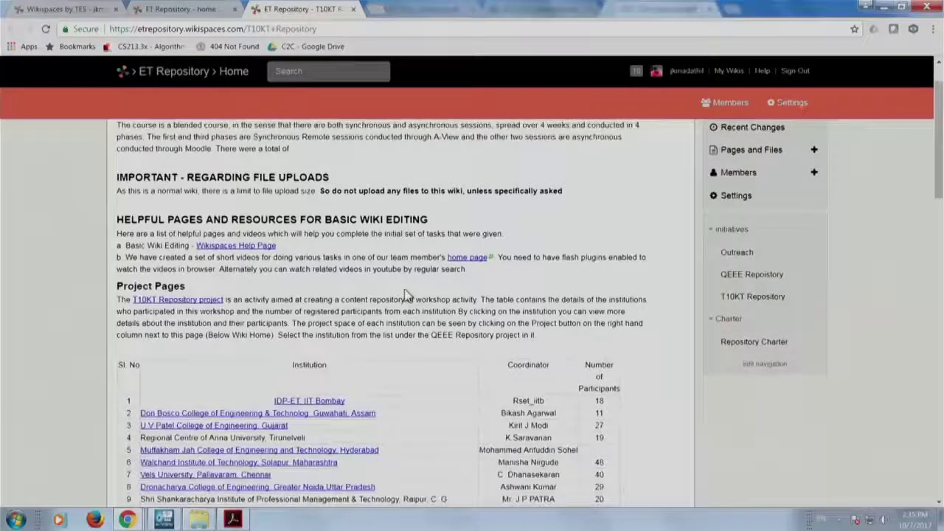
scroll(369, 273, up, 1)
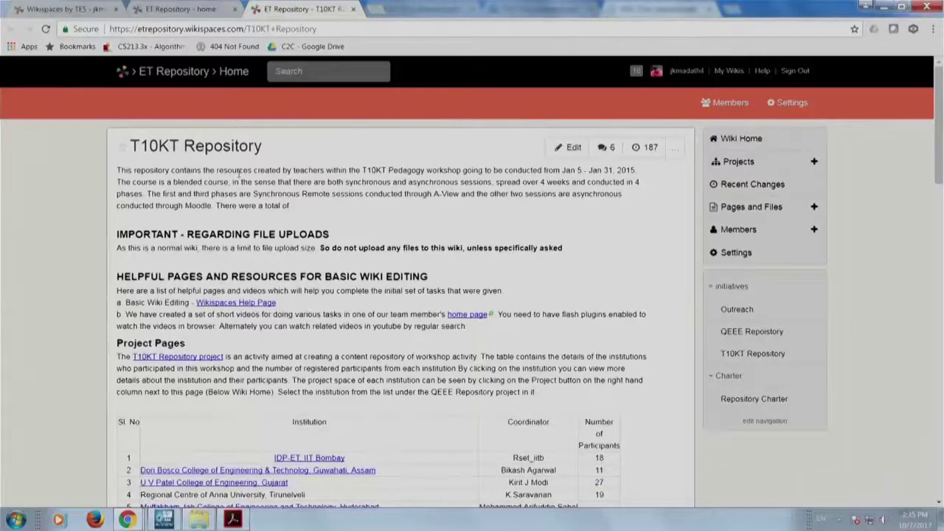
scroll(295, 367, down, 3)
scroll(292, 363, down, 6)
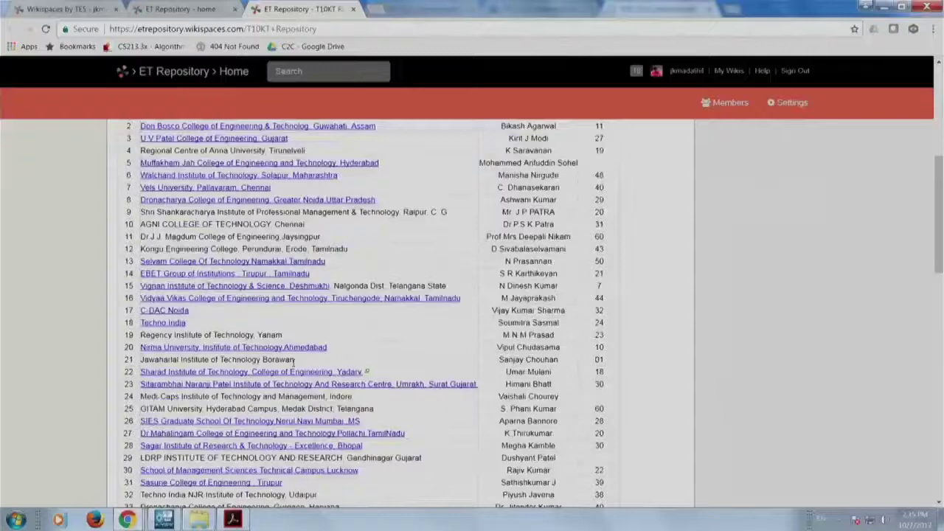
scroll(293, 361, up, 5)
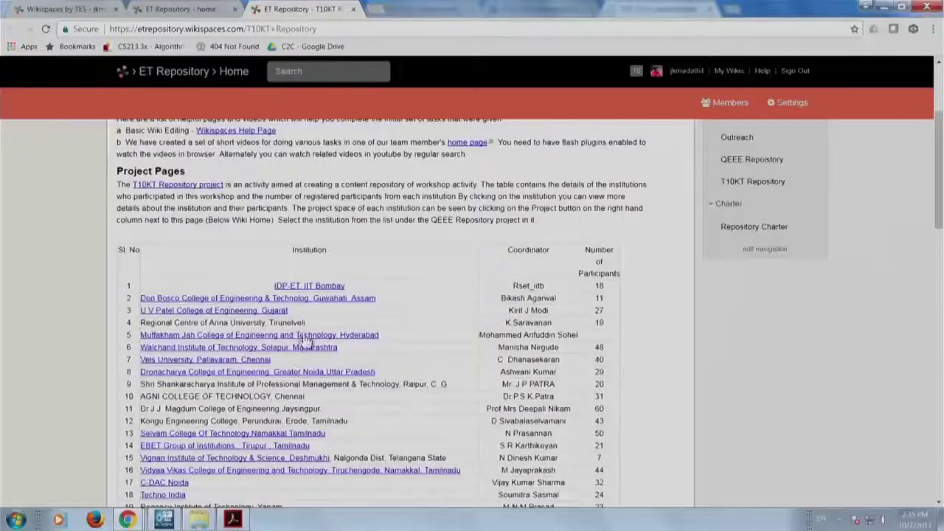
scroll(306, 339, down, 3)
scroll(305, 341, down, 8)
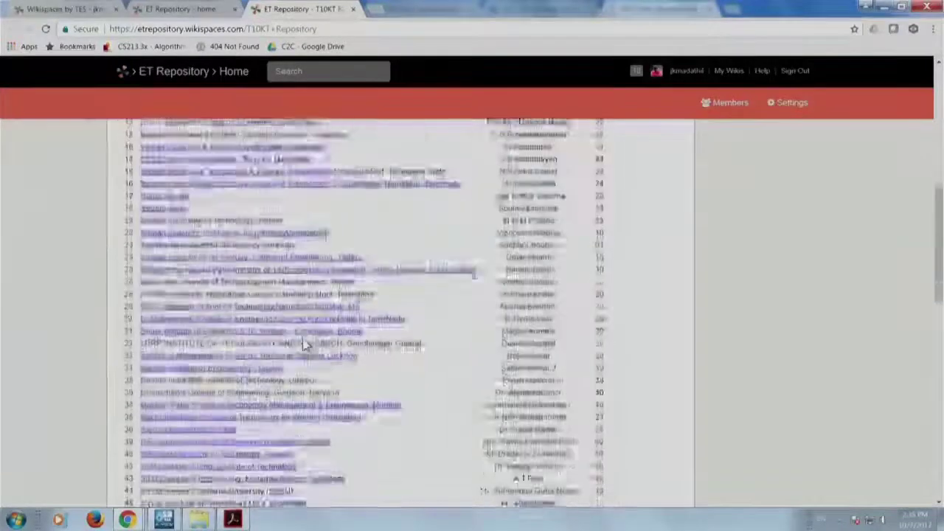
scroll(305, 342, down, 5)
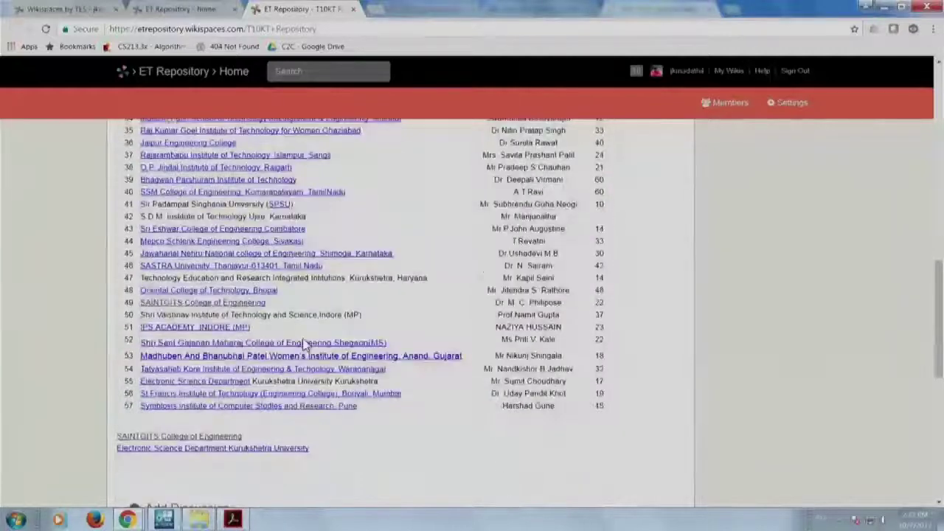
scroll(474, 427, up, 19)
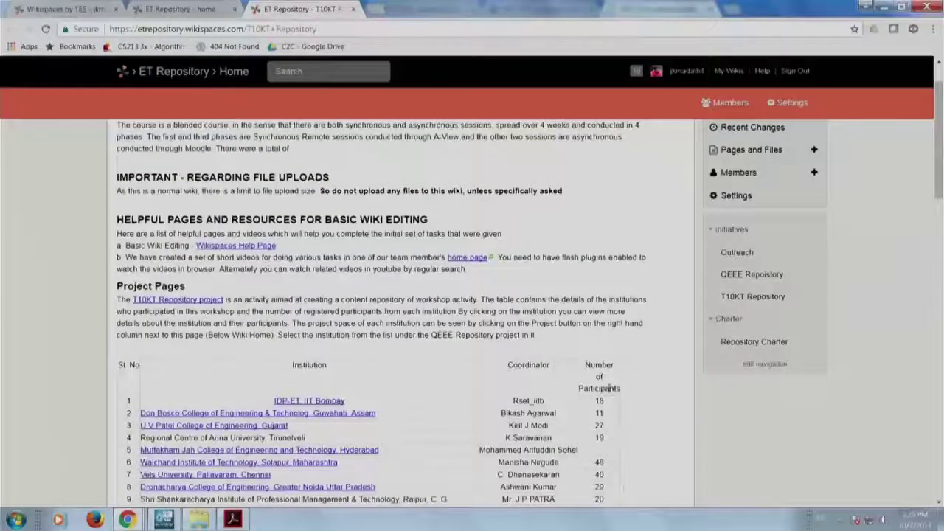
scroll(609, 389, down, 2)
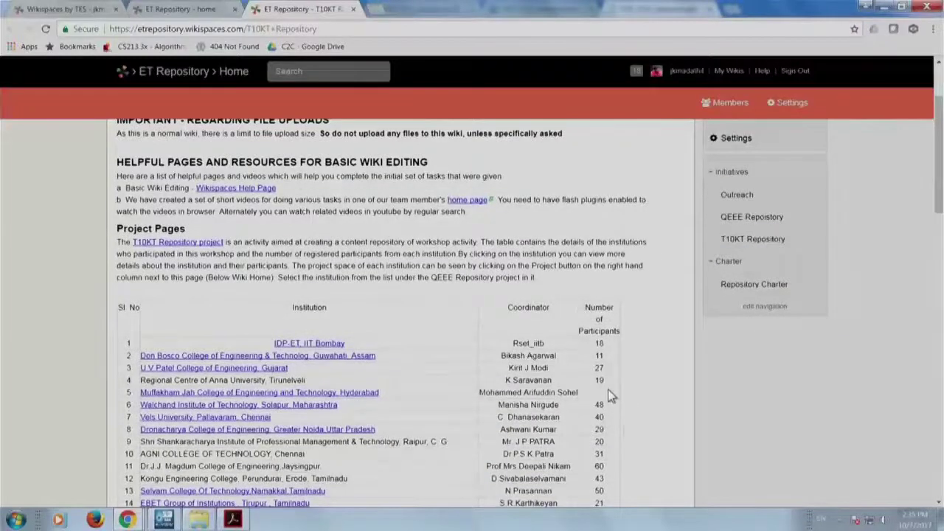
scroll(608, 389, down, 19)
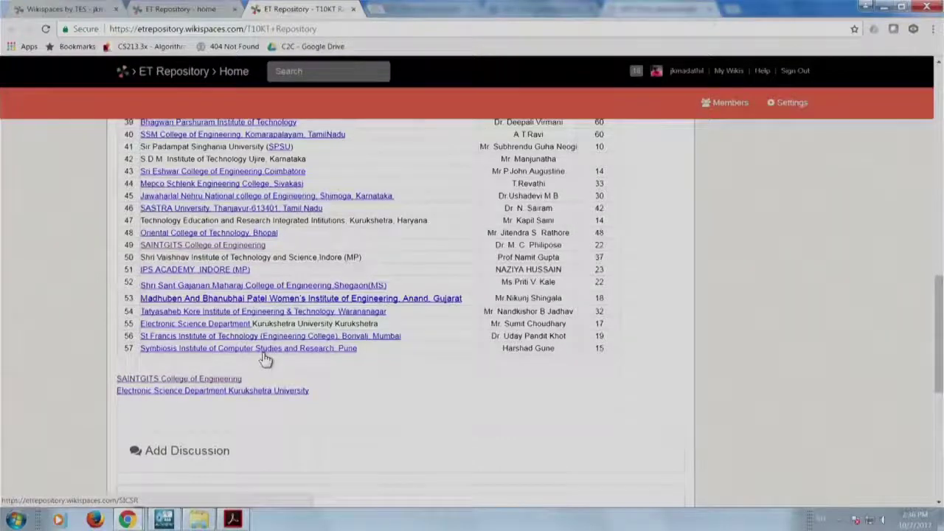
scroll(265, 359, up, 2)
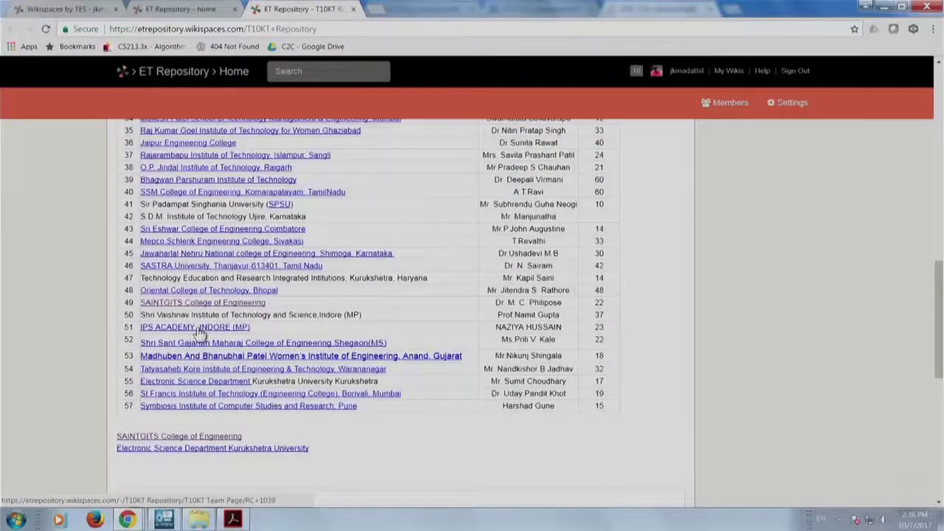
scroll(203, 299, up, 1)
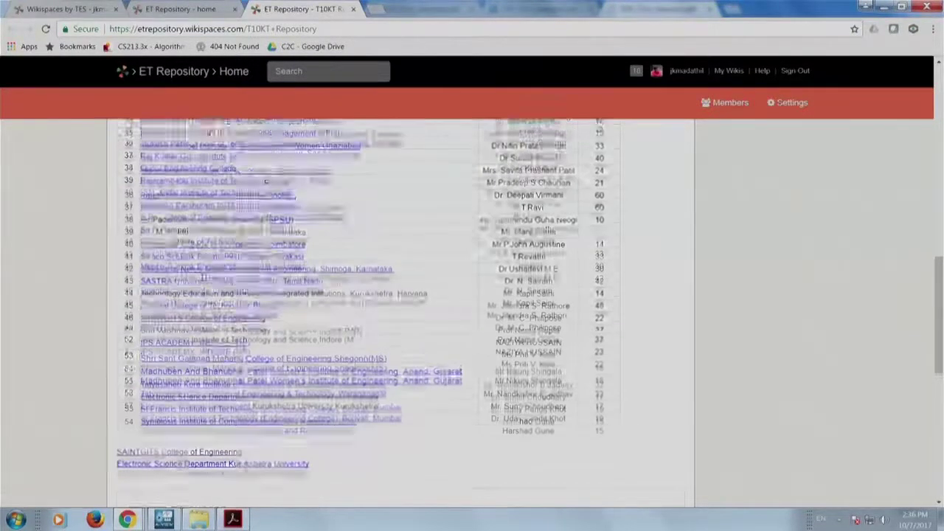
scroll(202, 277, up, 3)
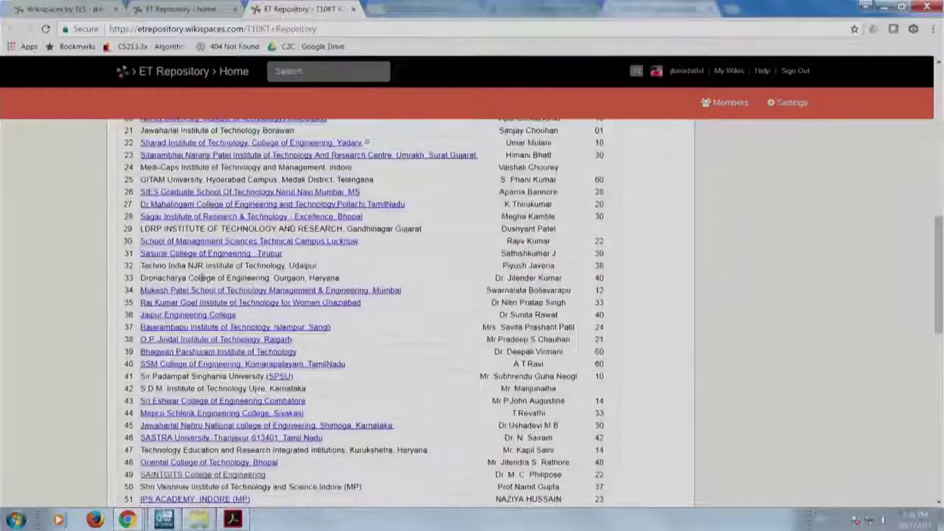
scroll(201, 277, down, 3)
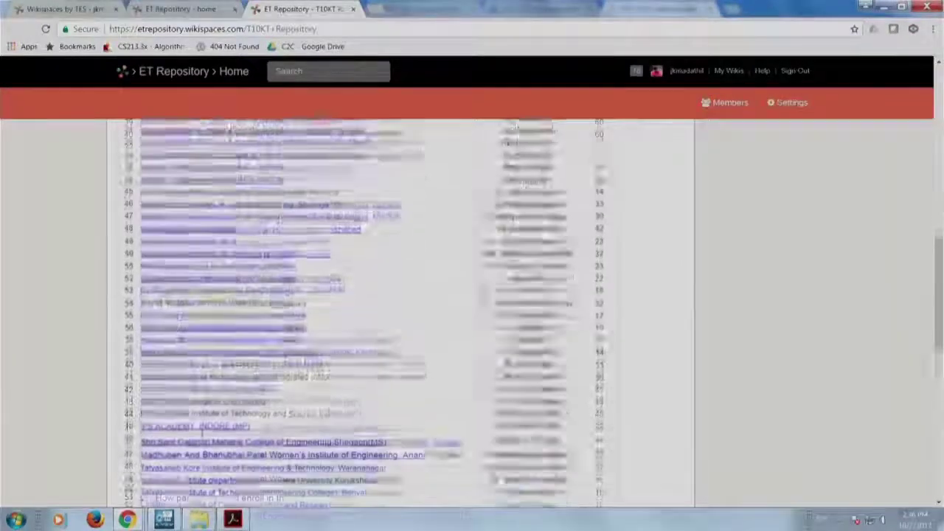
Open SAINTGITS College of Engineering and IDP-ET IIT Bombay in new tabs, keeping IDP-ET IIT Bombay in view.
right_click(208, 248)
click(209, 253)
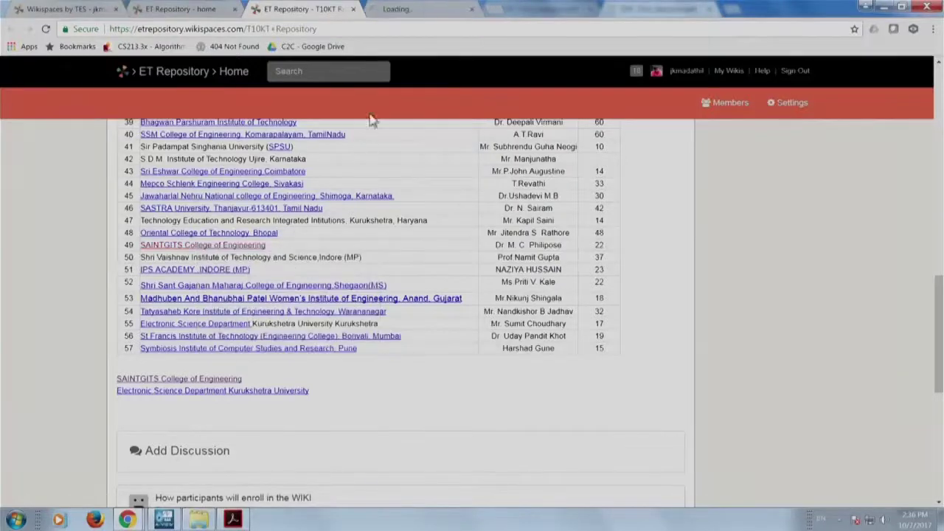
scroll(344, 188, up, 4)
scroll(346, 190, up, 3)
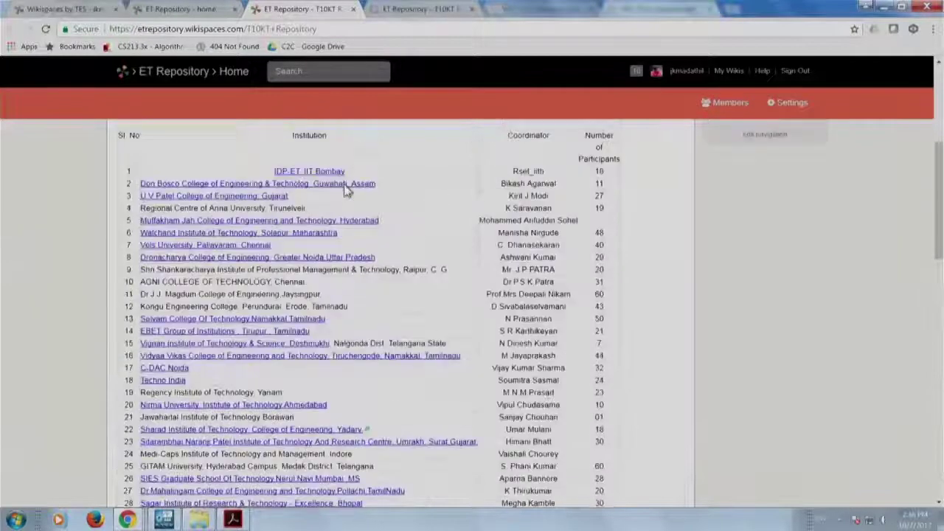
right_click(288, 172)
click(301, 178)
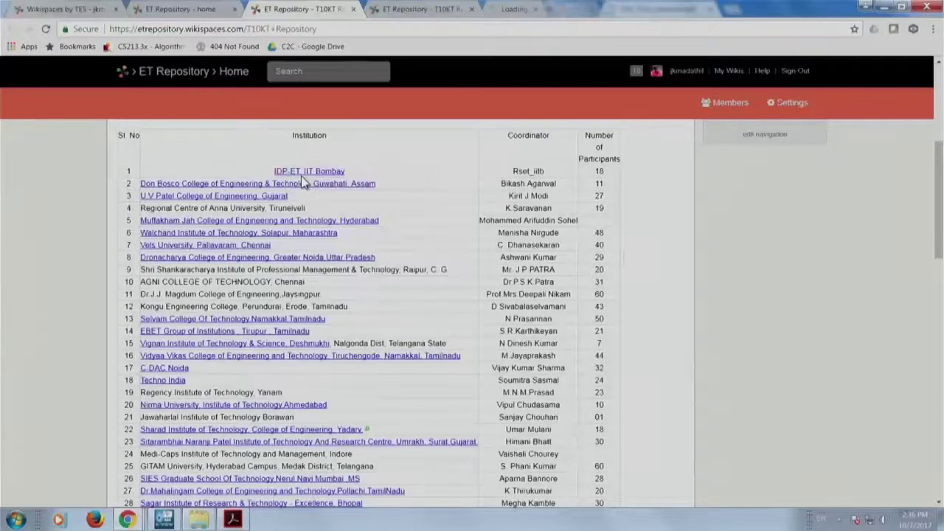
click(404, 15)
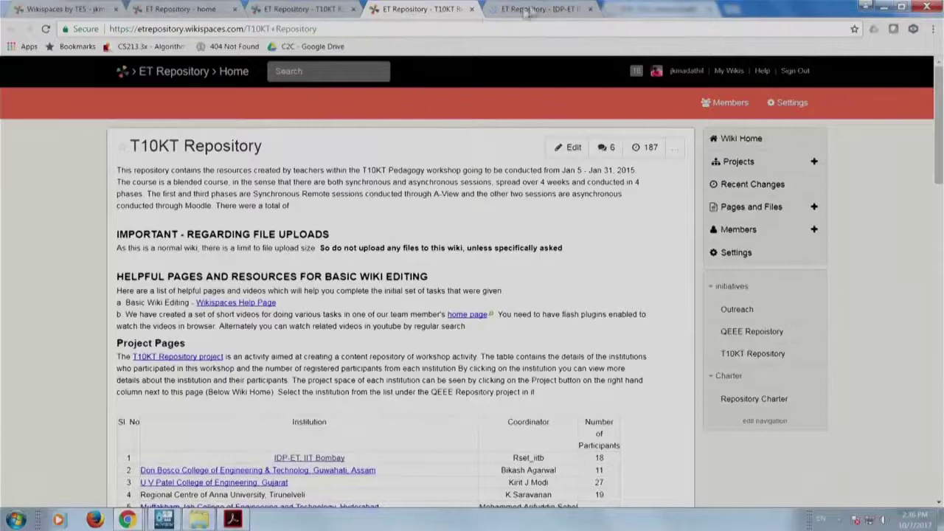
click(471, 8)
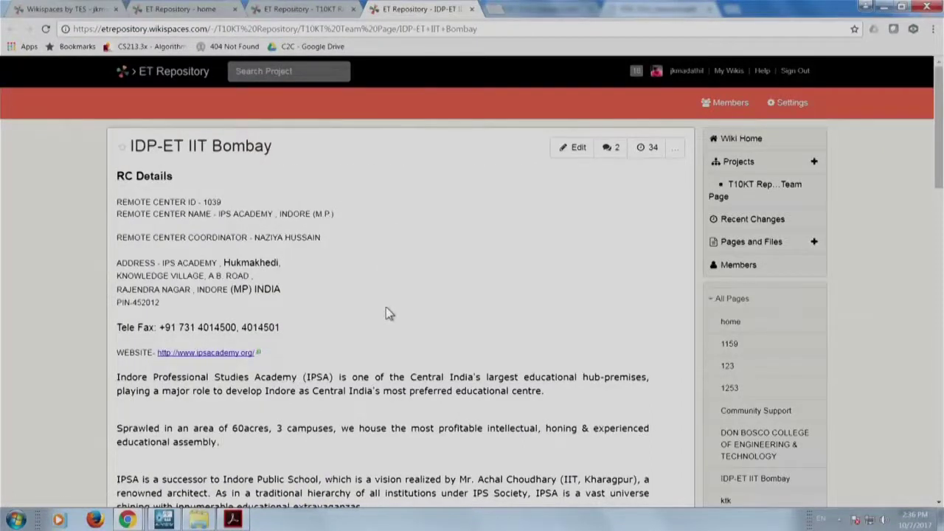
Open the 34-revision history of the IDP-ET IIT Bombay page.
scroll(385, 307, down, 4)
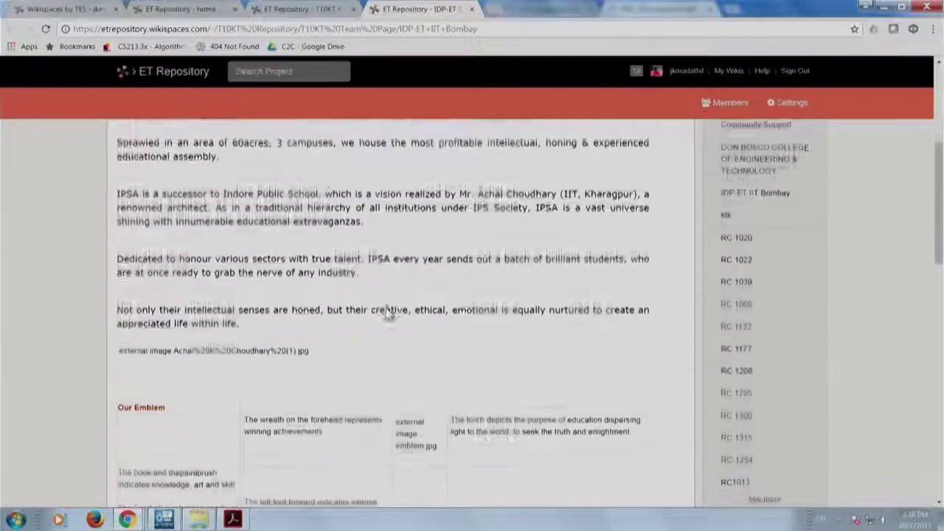
scroll(389, 313, down, 5)
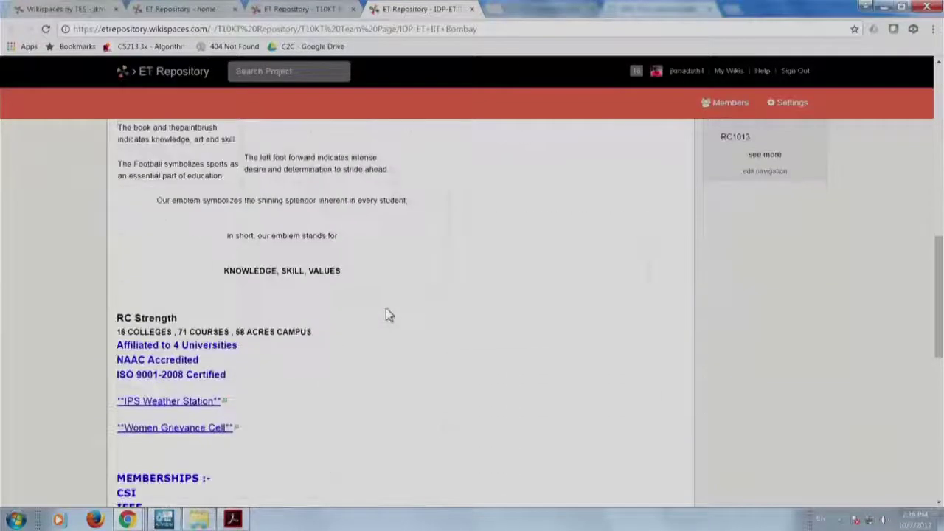
scroll(385, 308, down, 4)
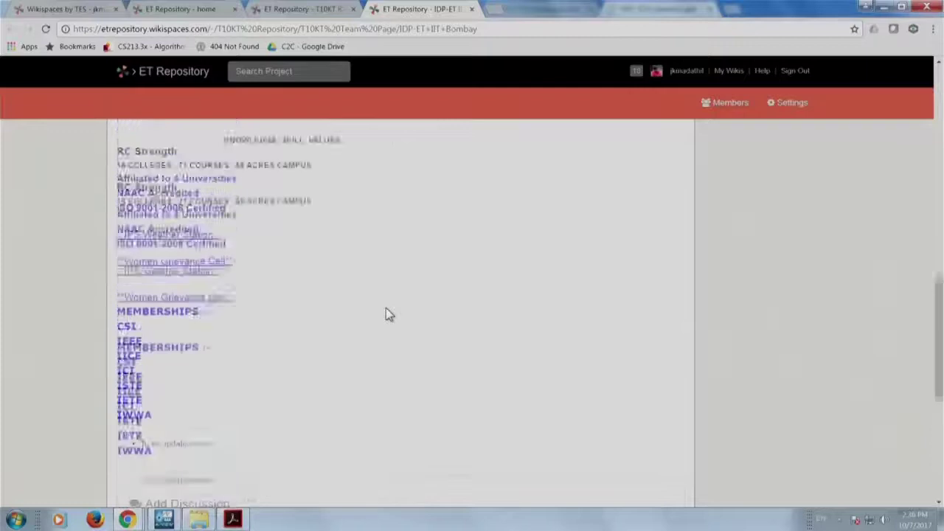
scroll(386, 307, up, 12)
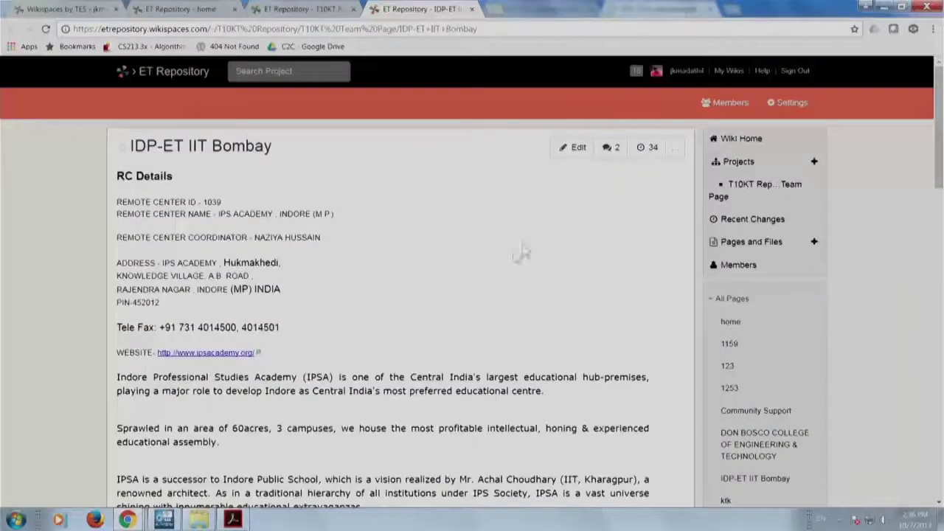
click(649, 151)
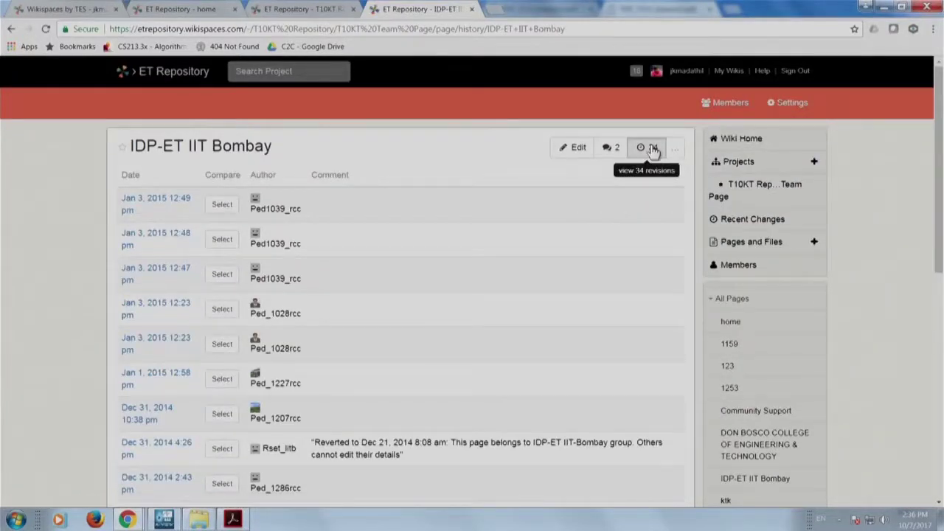
On the second page of revisions, select the Dec 21, 2014 8:08 am revision.
scroll(491, 331, down, 3)
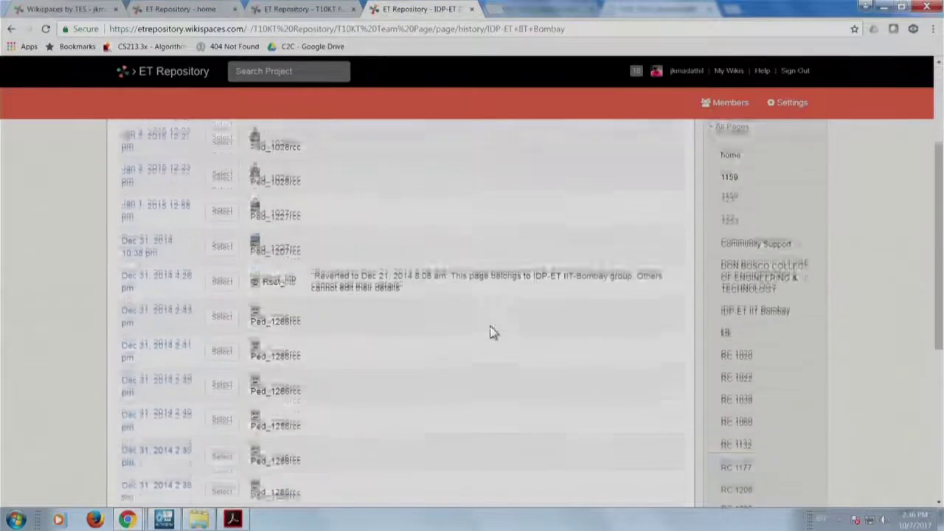
scroll(430, 384, down, 5)
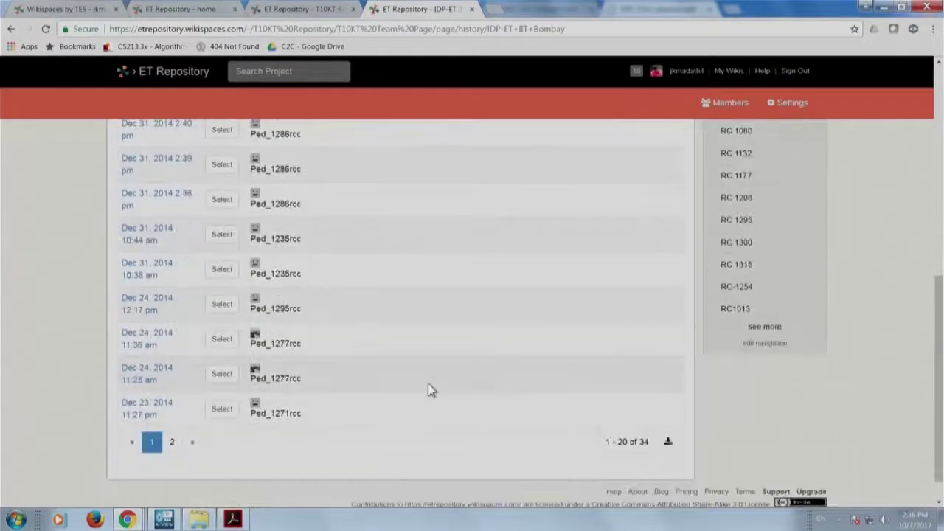
scroll(358, 443, up, 5)
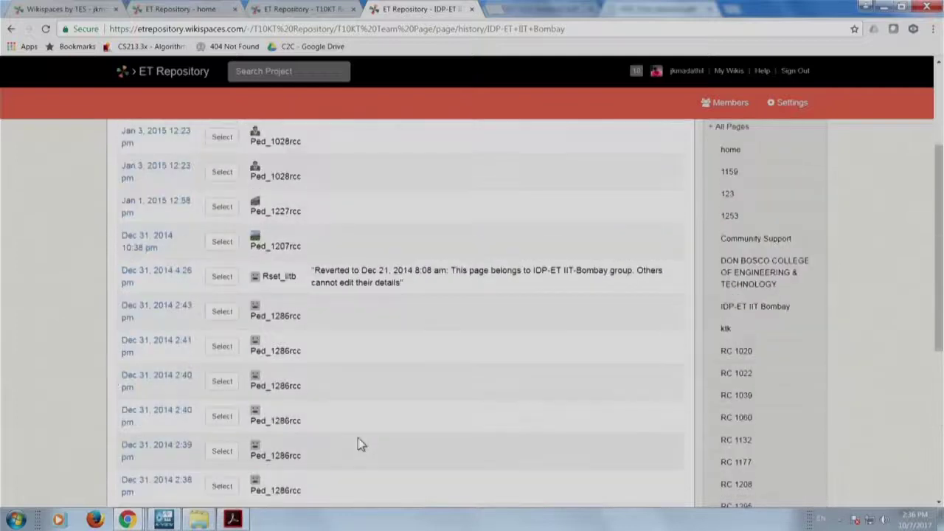
scroll(358, 438, down, 2)
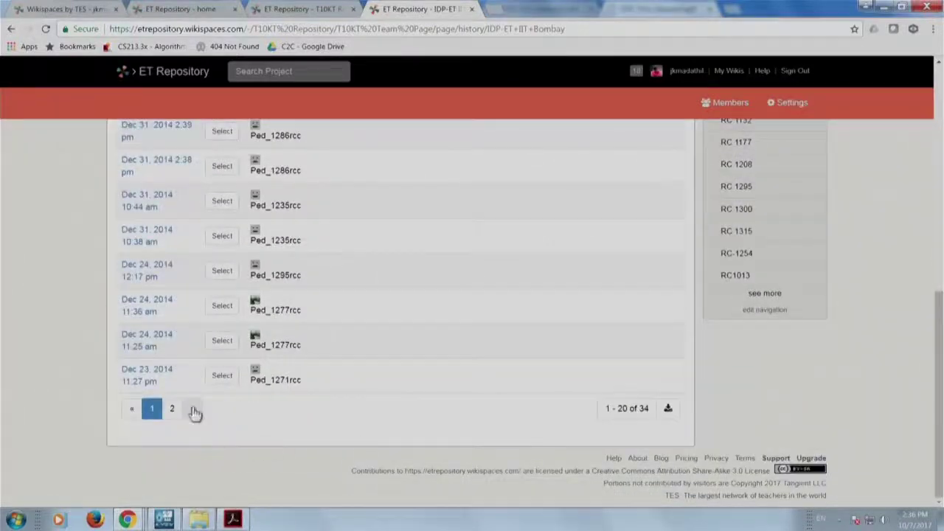
click(192, 410)
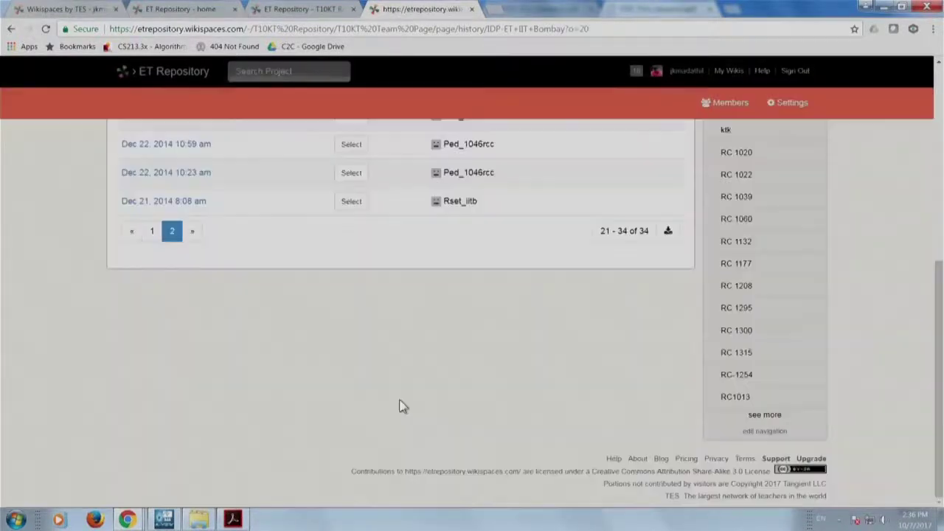
scroll(399, 407, up, 3)
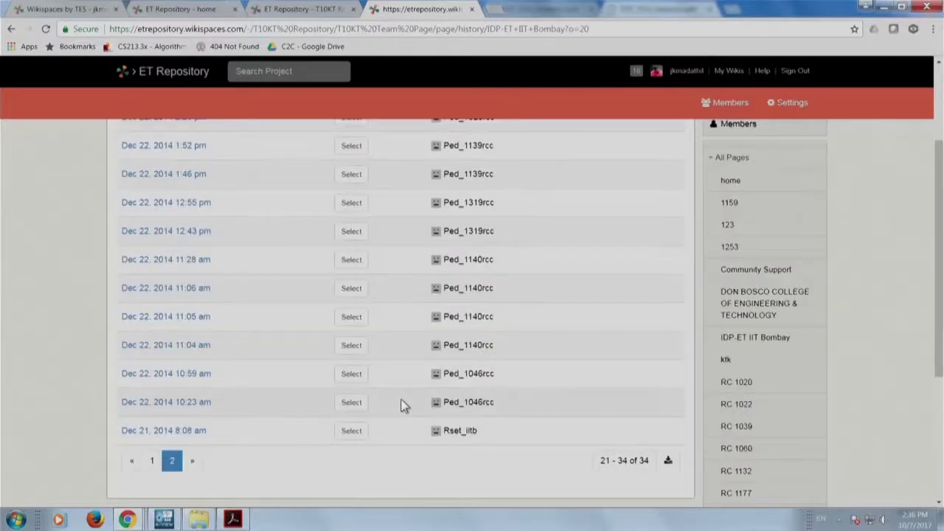
click(352, 431)
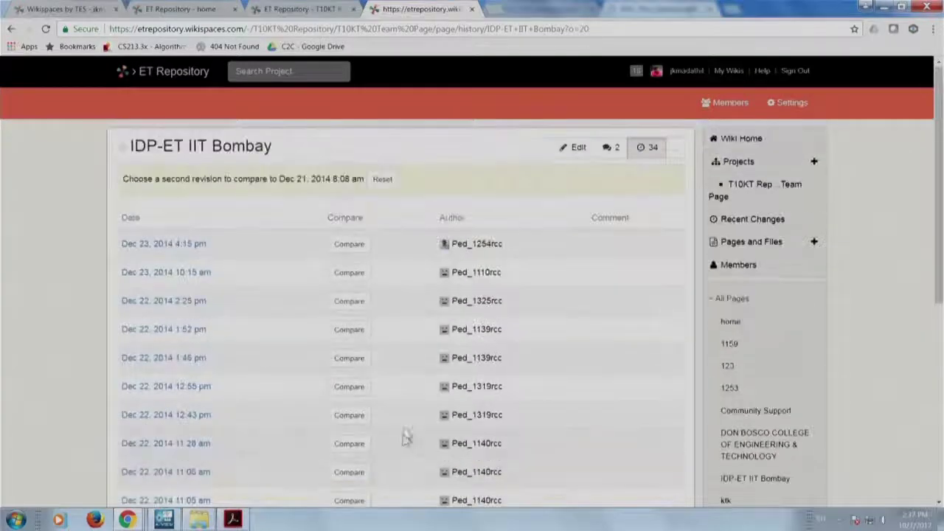
Compare against the Dec 23, 2014 4:15 pm revision, then open the wiki's Projects list.
click(356, 247)
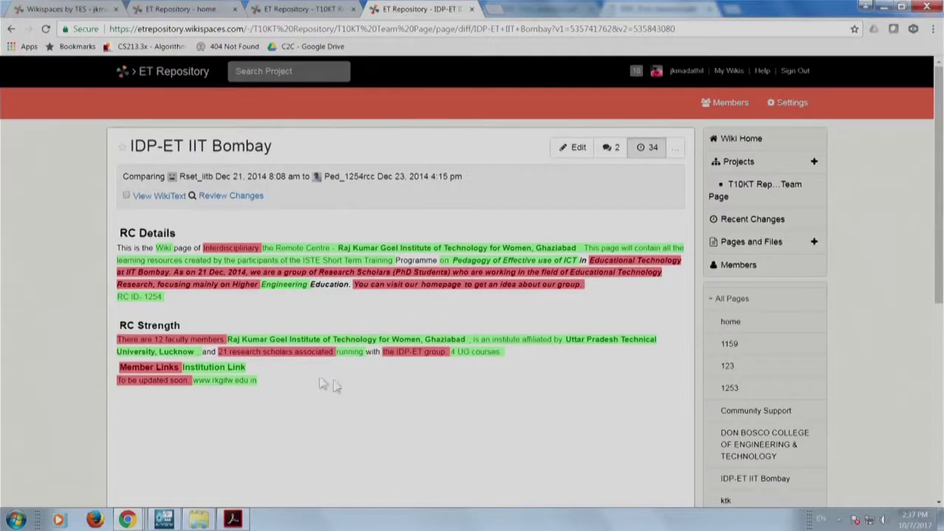
scroll(369, 406, down, 3)
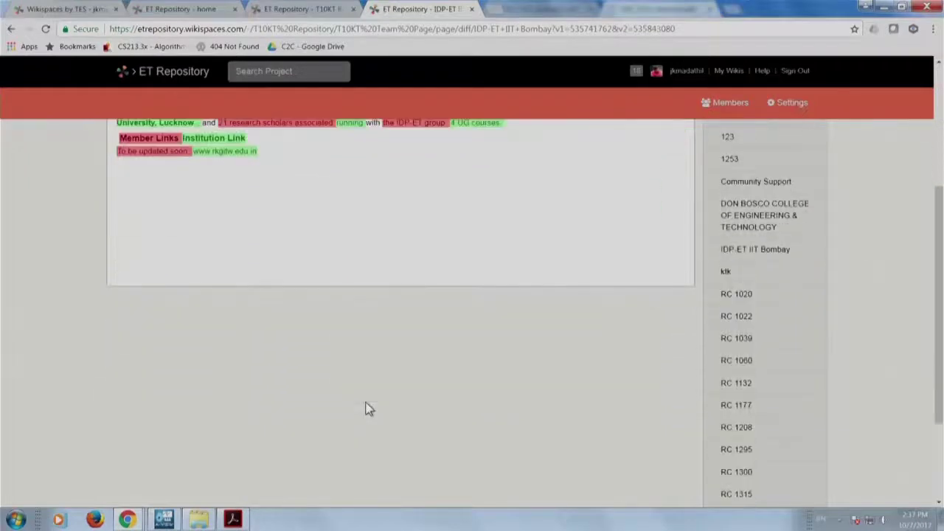
scroll(369, 409, up, 3)
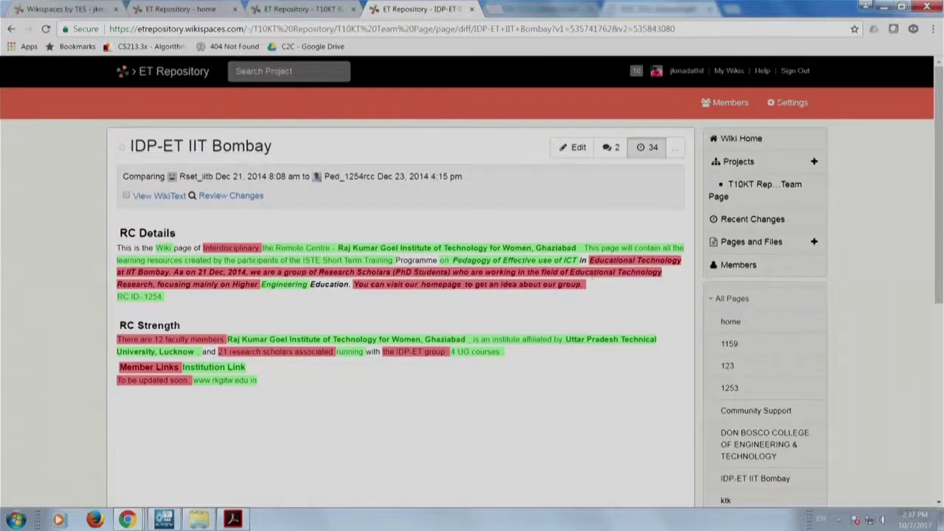
click(751, 165)
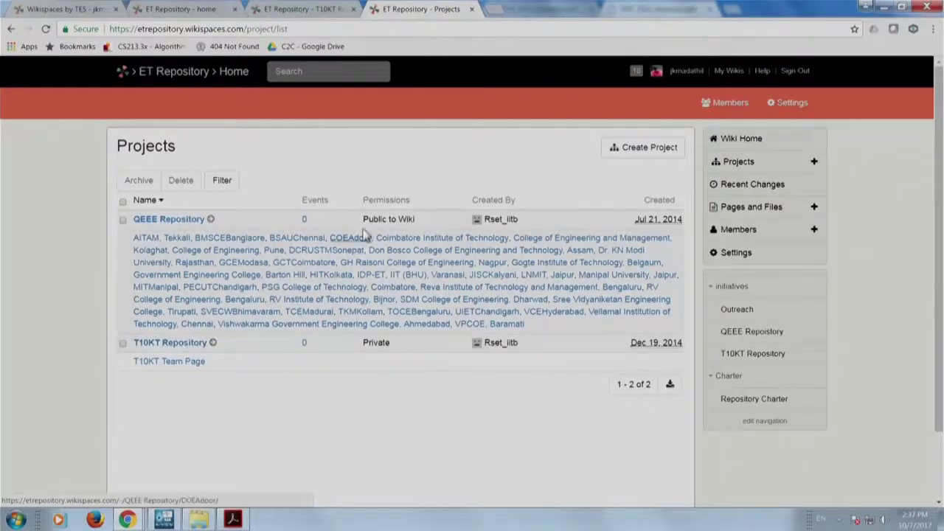
drag(364, 204, 405, 200)
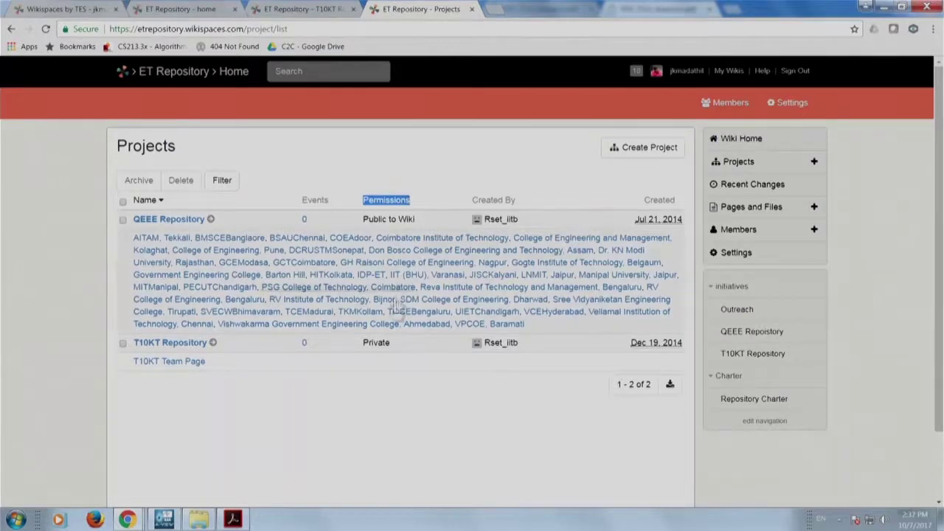
drag(397, 341, 361, 344)
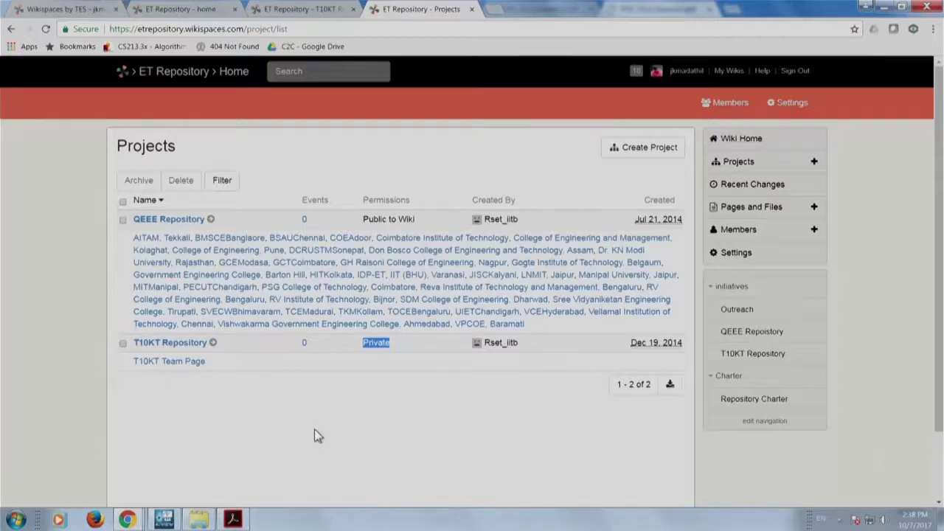
click(196, 345)
click(195, 344)
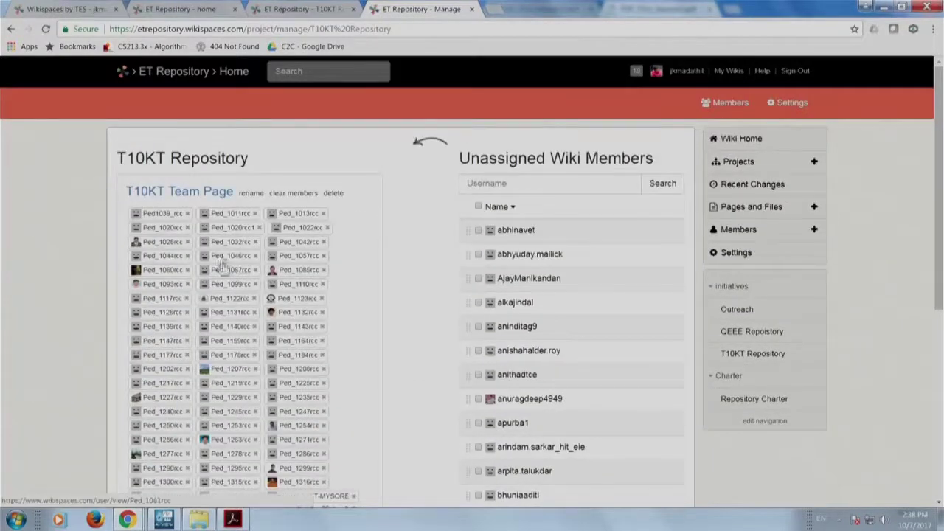
scroll(253, 205, down, 2)
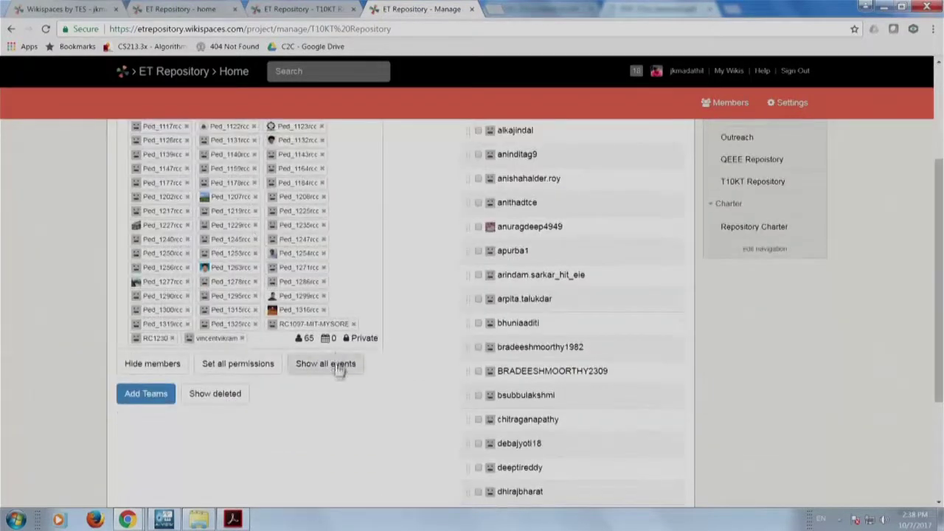
scroll(334, 385, up, 2)
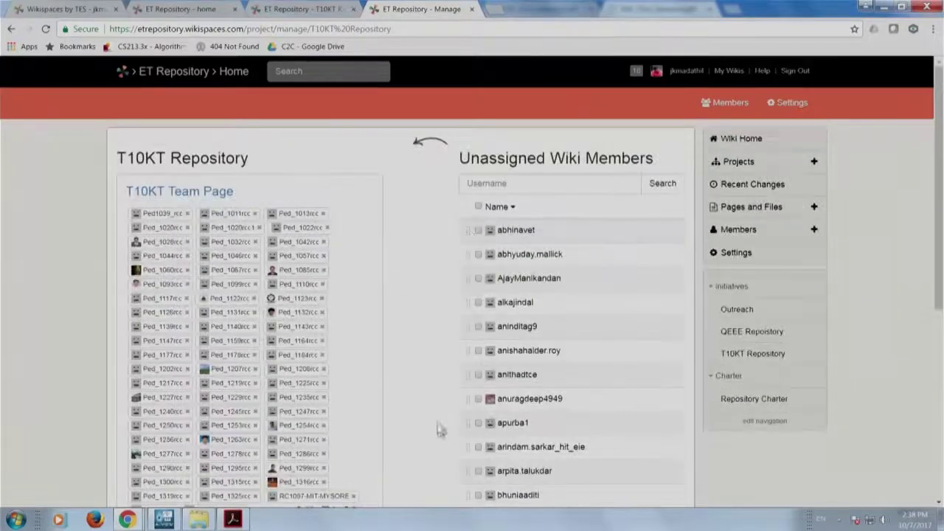
scroll(438, 430, down, 4)
scroll(438, 428, up, 3)
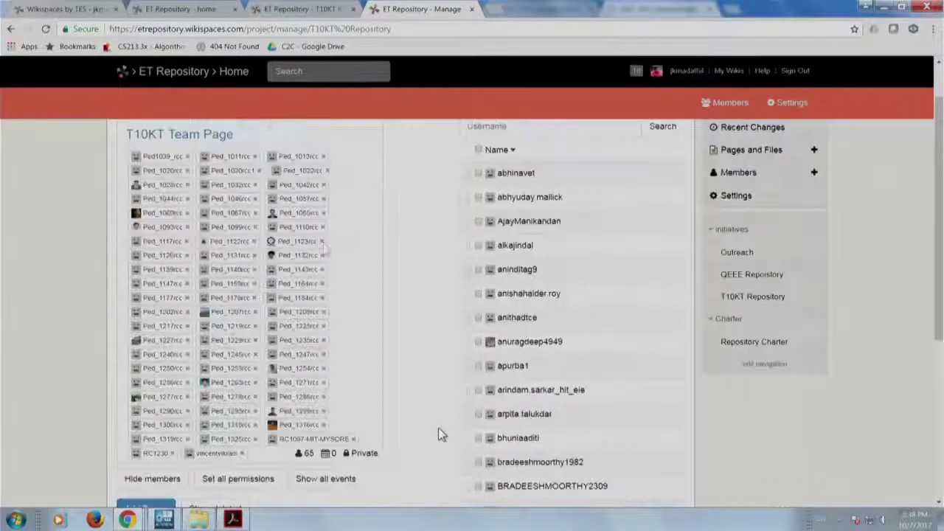
click(11, 28)
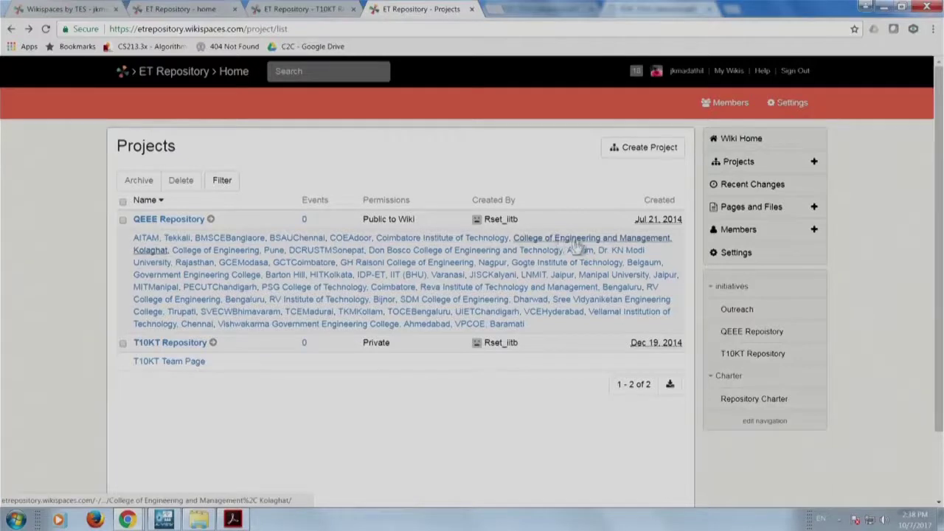
Visit AITAM, Tekkali, return, then open and scroll the BMSCEBangalore home page's Domains list.
click(145, 242)
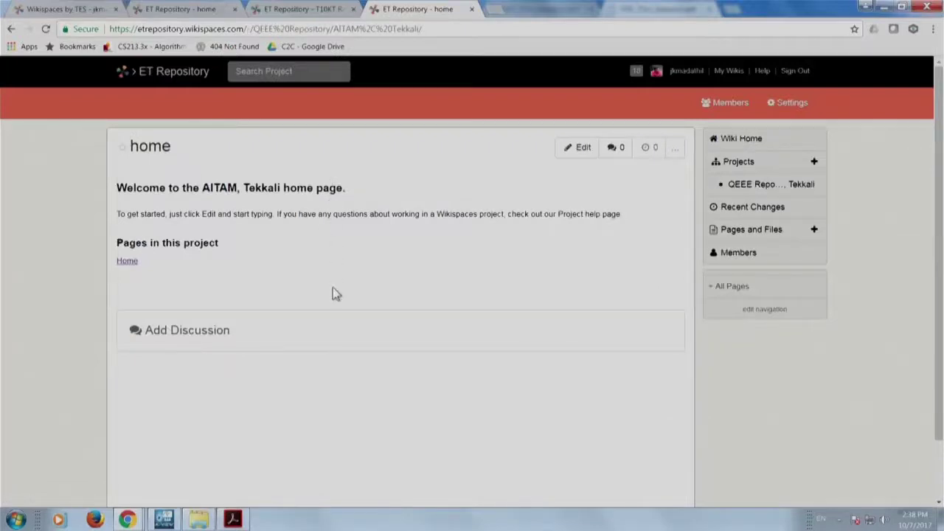
click(10, 30)
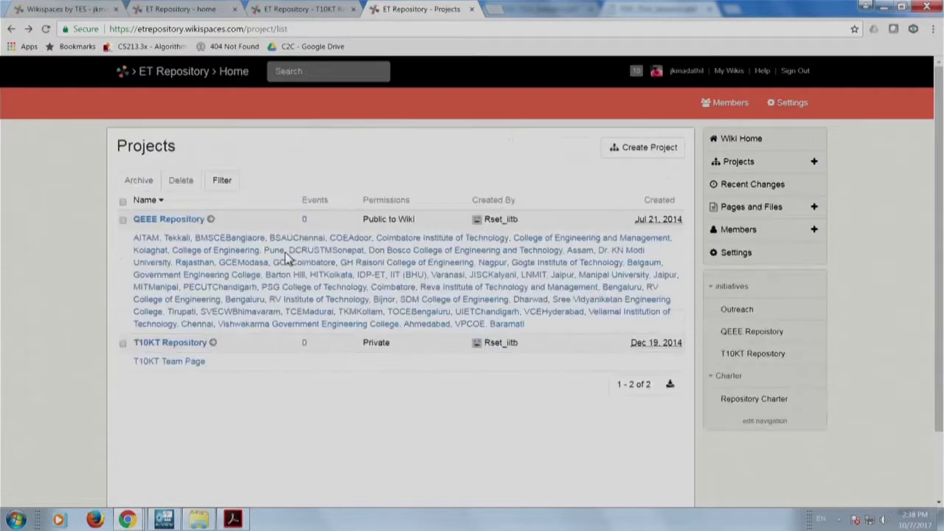
click(230, 239)
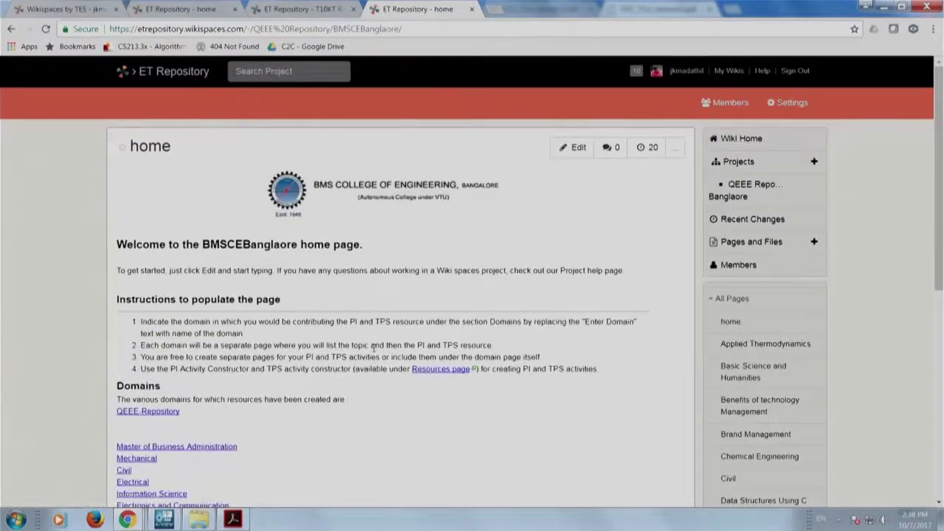
scroll(374, 350, down, 1)
scroll(374, 350, up, 1)
scroll(461, 404, down, 2)
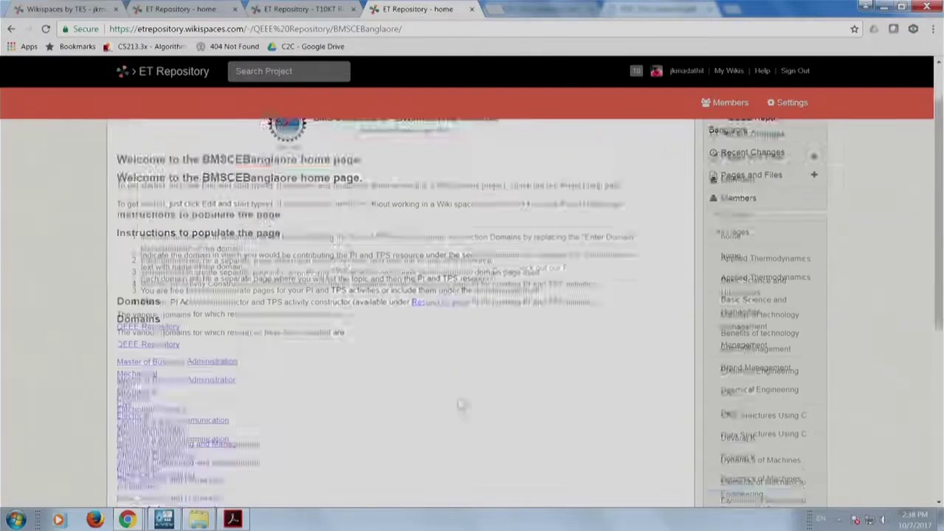
scroll(458, 403, up, 1)
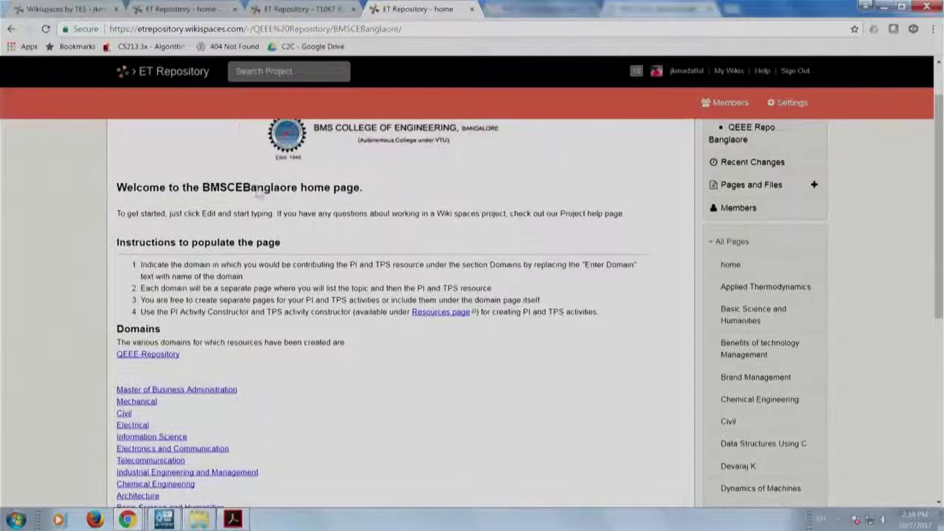
scroll(318, 426, down, 1)
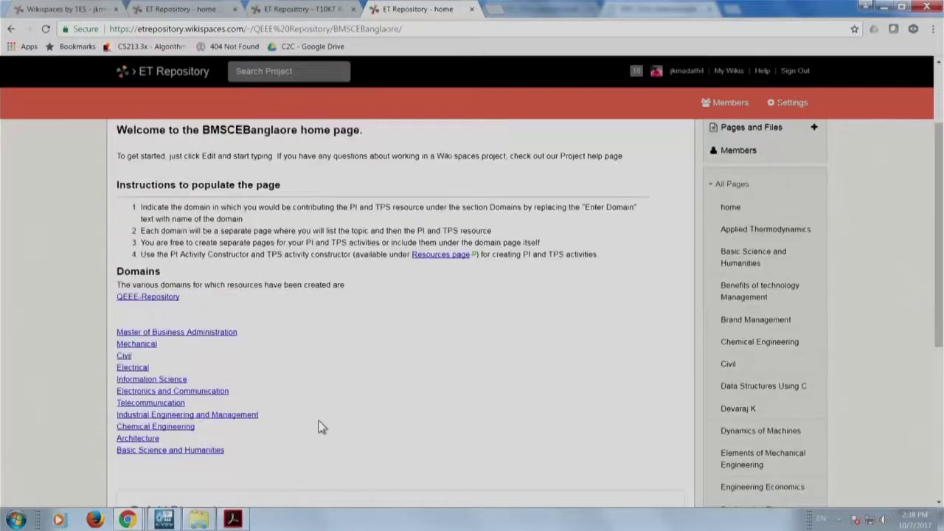
scroll(331, 396, up, 1)
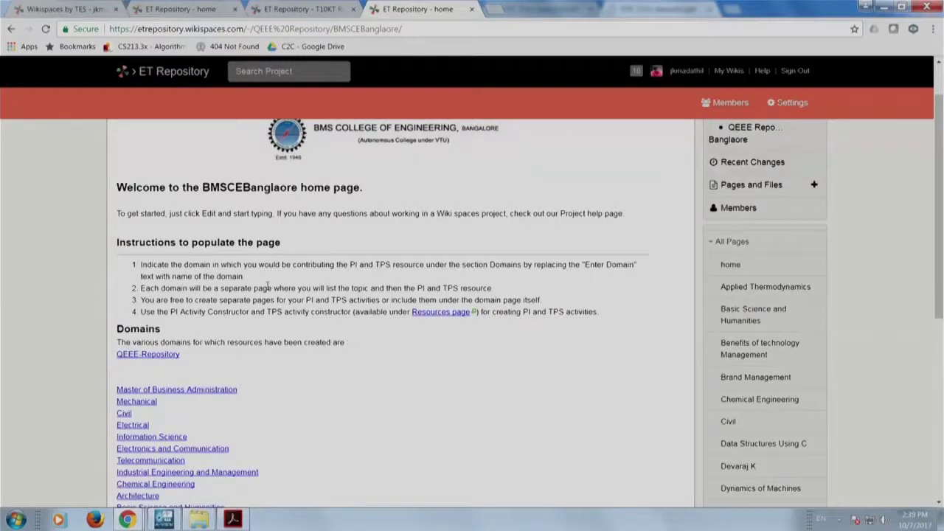
scroll(279, 442, down, 3)
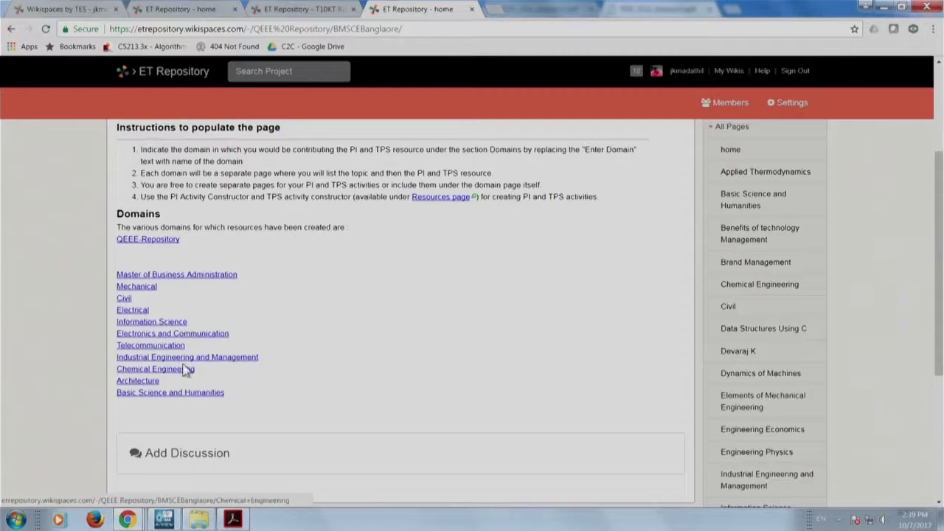
Open Master of Business Administration in a new tab, then its TQM link in another tab.
right_click(158, 277)
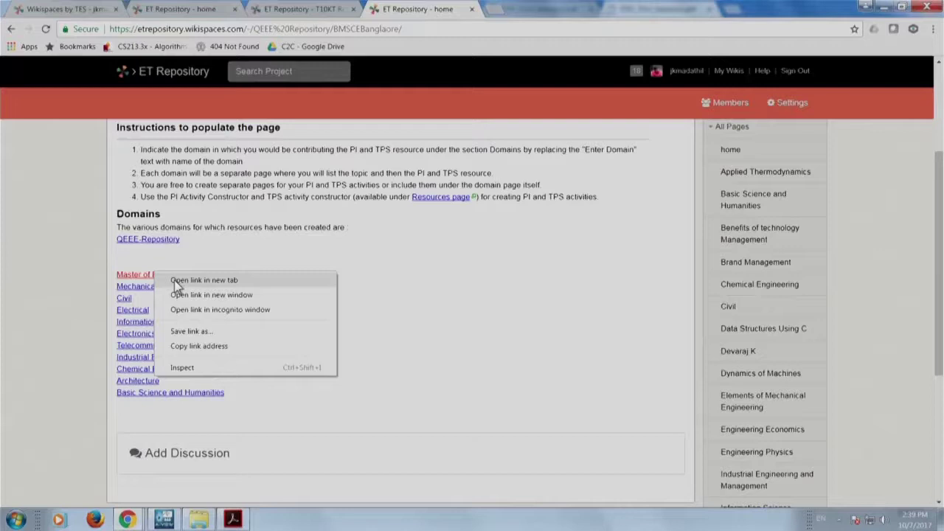
click(174, 280)
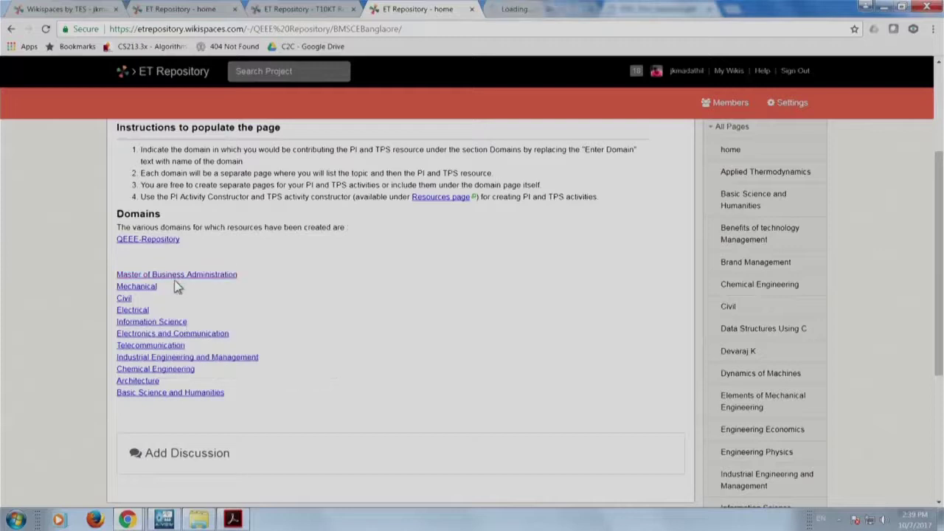
click(537, 10)
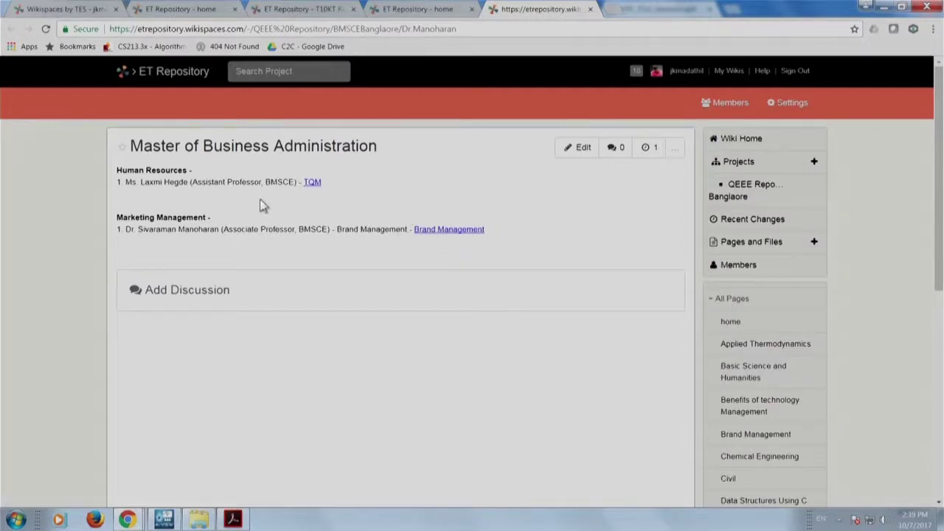
right_click(312, 182)
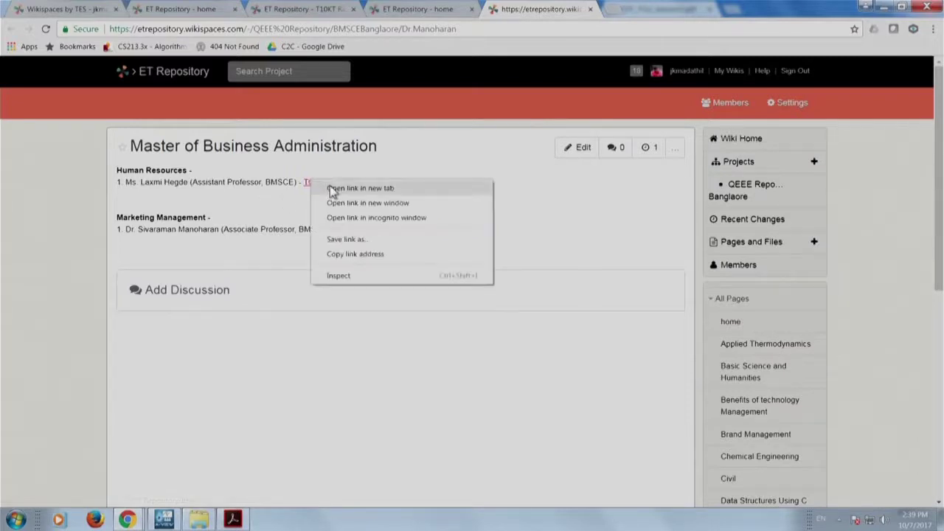
click(332, 189)
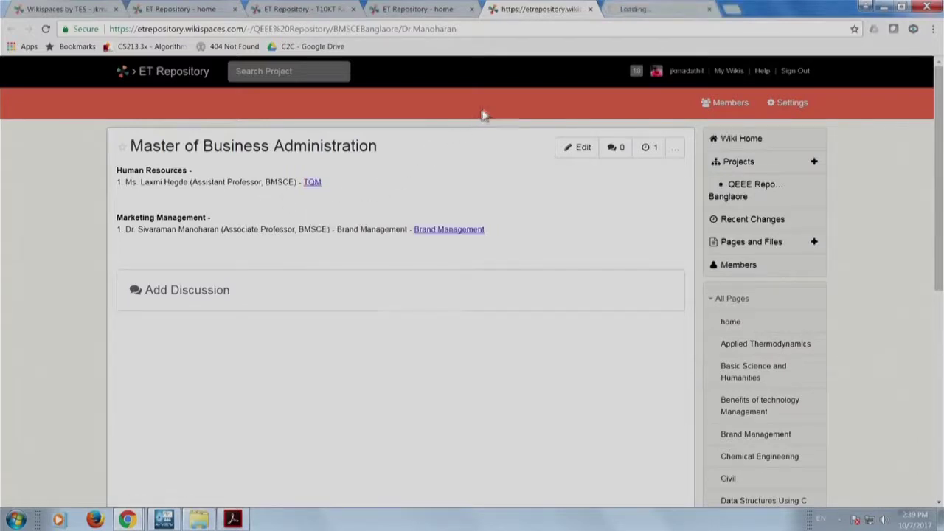
click(660, 11)
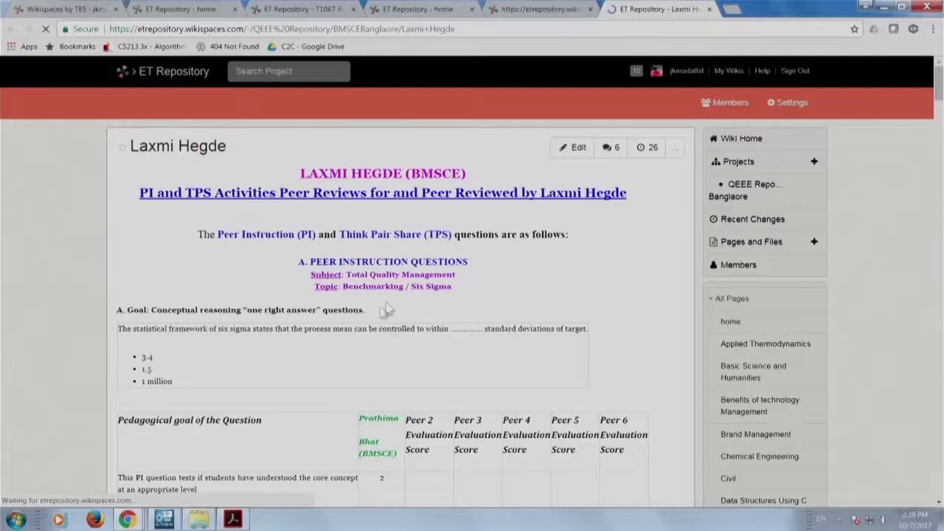
scroll(318, 358, down, 3)
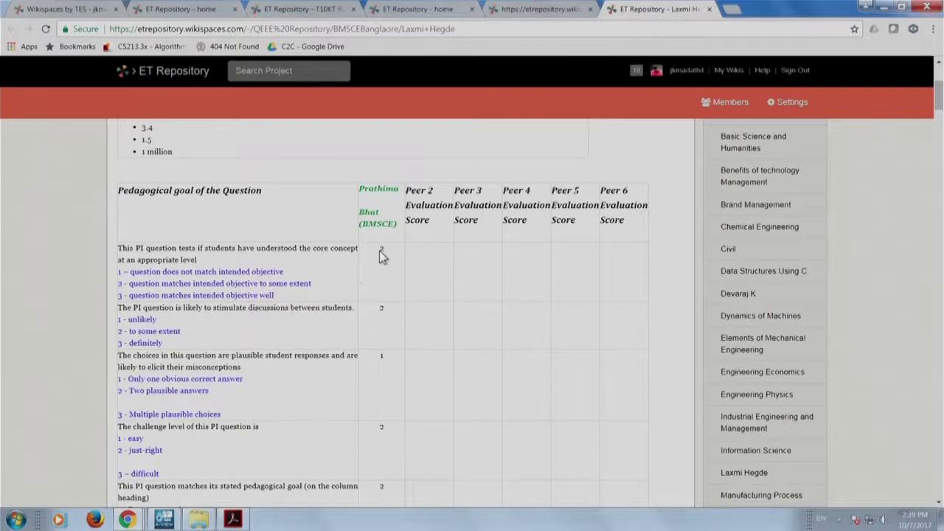
scroll(379, 251, down, 4)
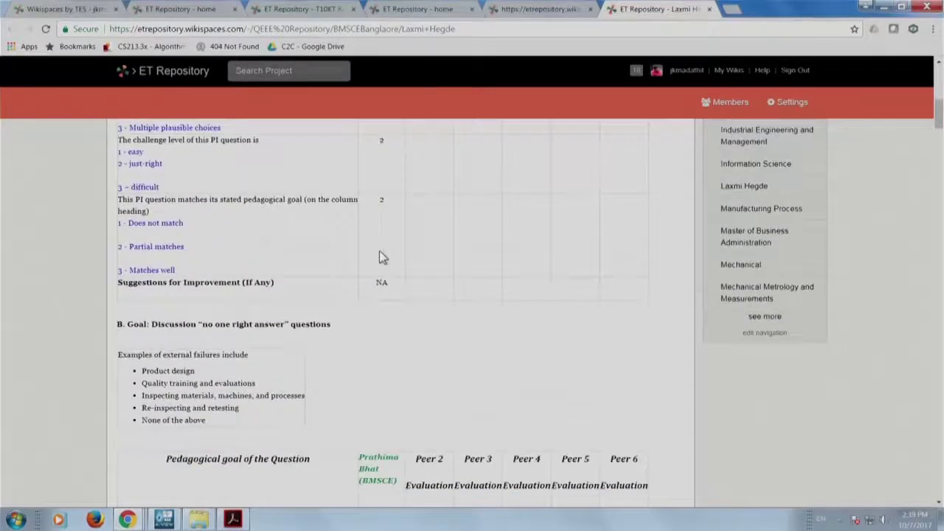
scroll(384, 339, down, 5)
scroll(384, 342, down, 2)
scroll(385, 341, up, 3)
scroll(385, 342, down, 2)
scroll(382, 337, down, 4)
scroll(384, 342, down, 1)
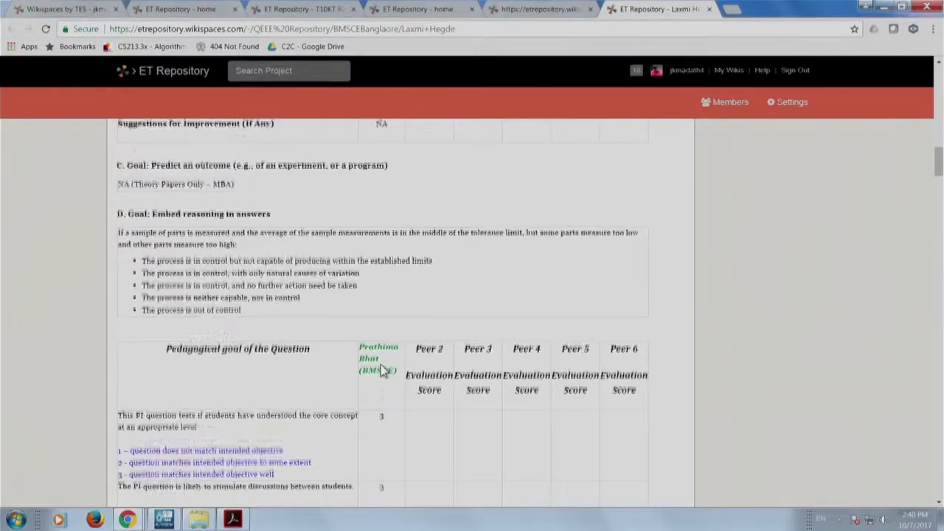
scroll(384, 347, down, 5)
scroll(384, 371, down, 5)
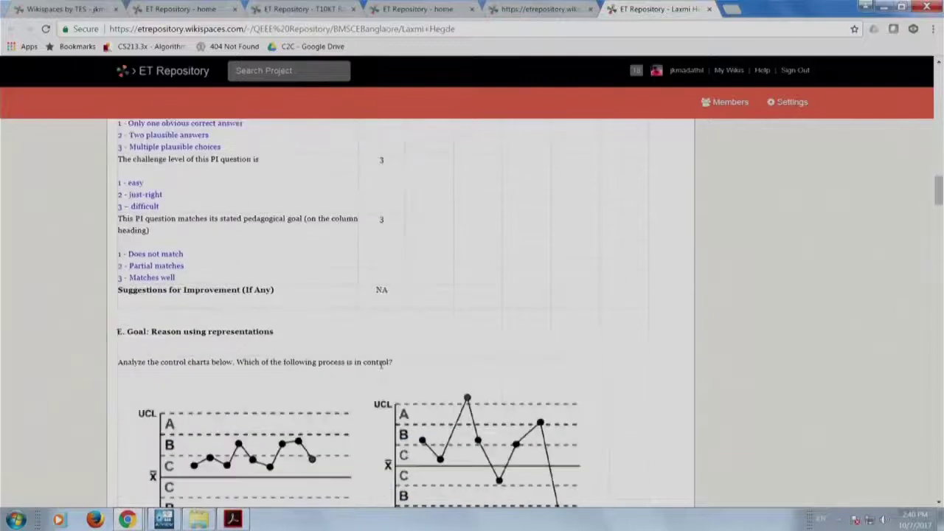
scroll(383, 371, down, 5)
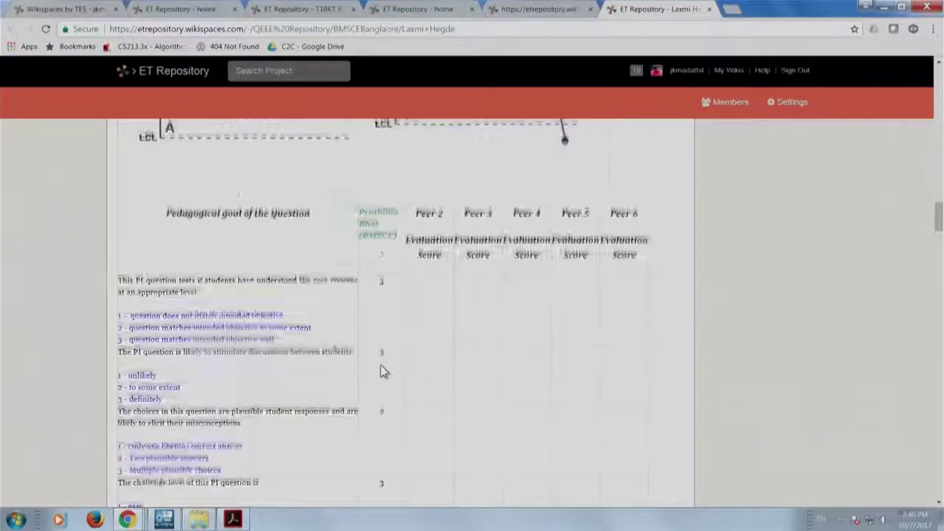
scroll(383, 371, down, 15)
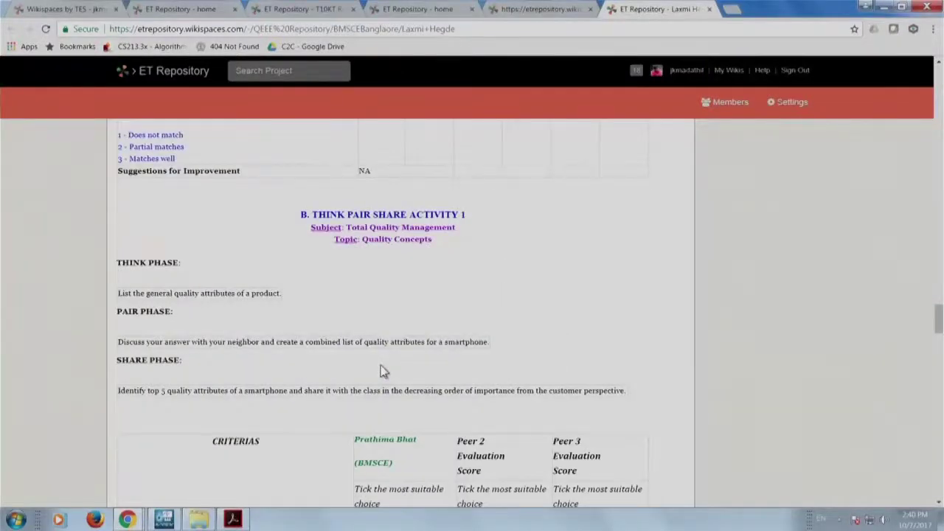
scroll(383, 371, up, 10)
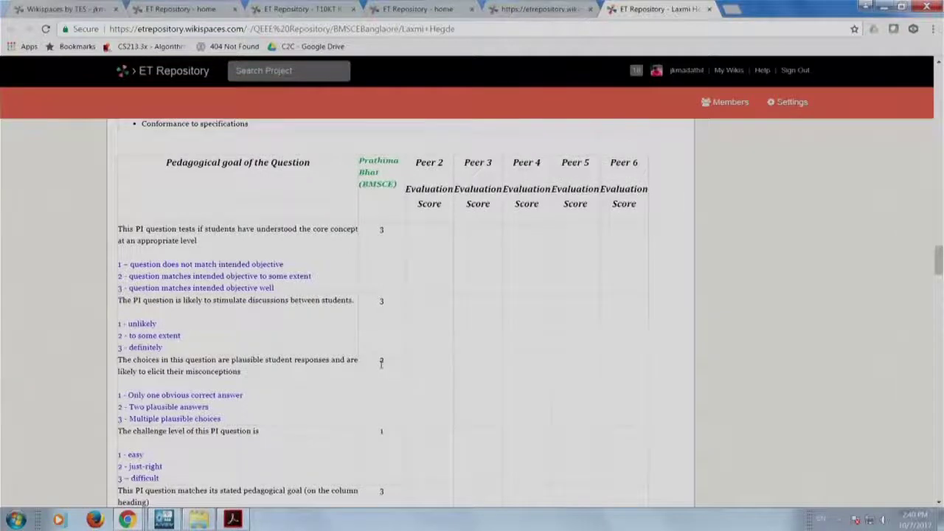
scroll(382, 368, up, 15)
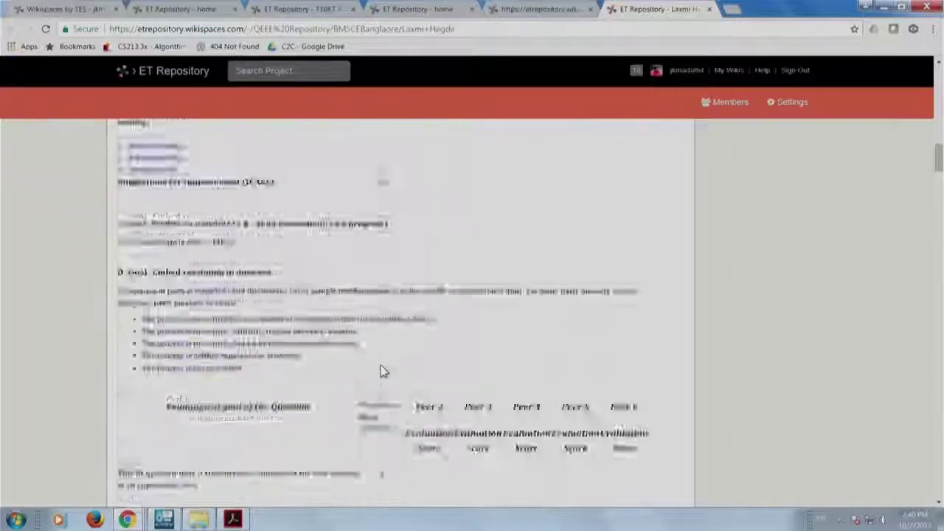
scroll(393, 334, up, 10)
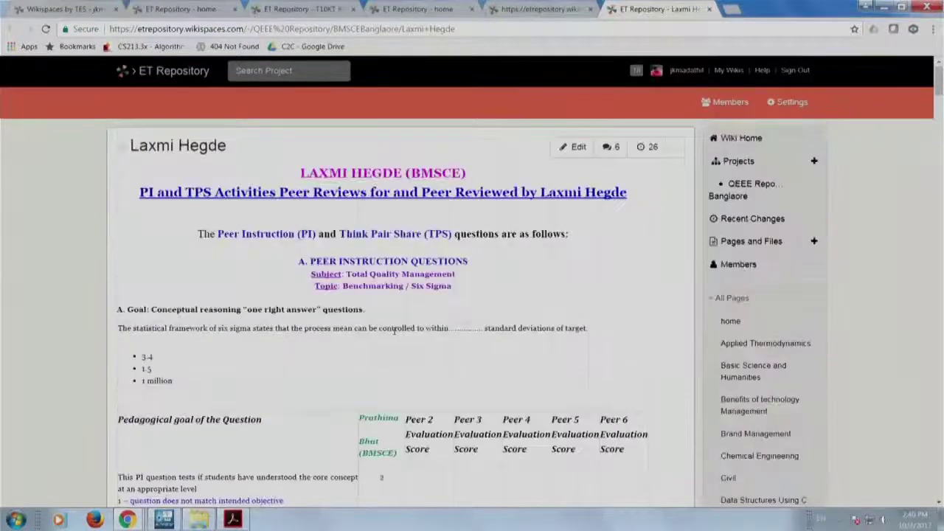
scroll(394, 332, down, 10)
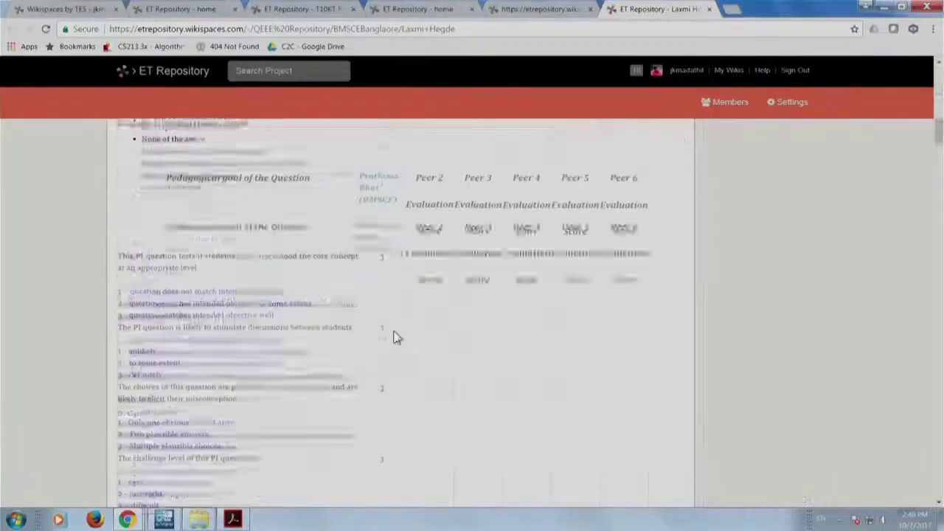
scroll(395, 337, down, 15)
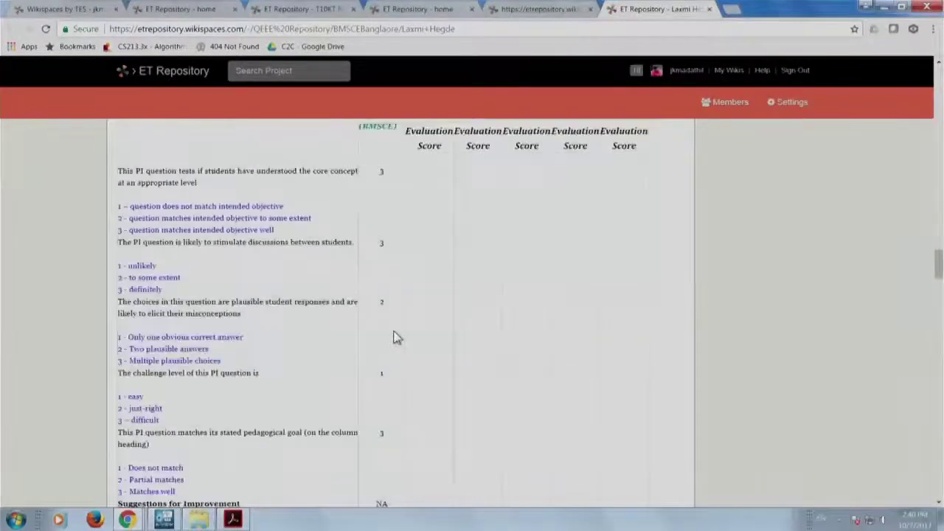
scroll(394, 337, down, 15)
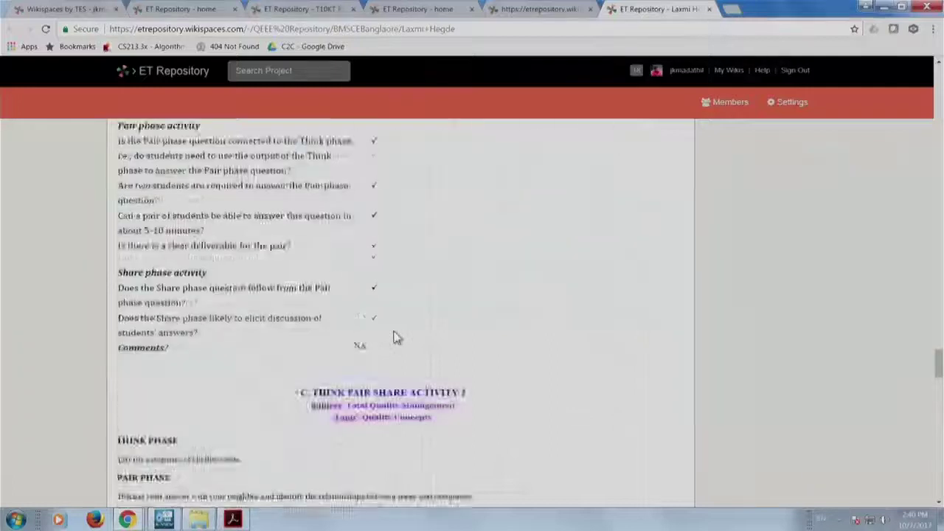
scroll(395, 338, down, 5)
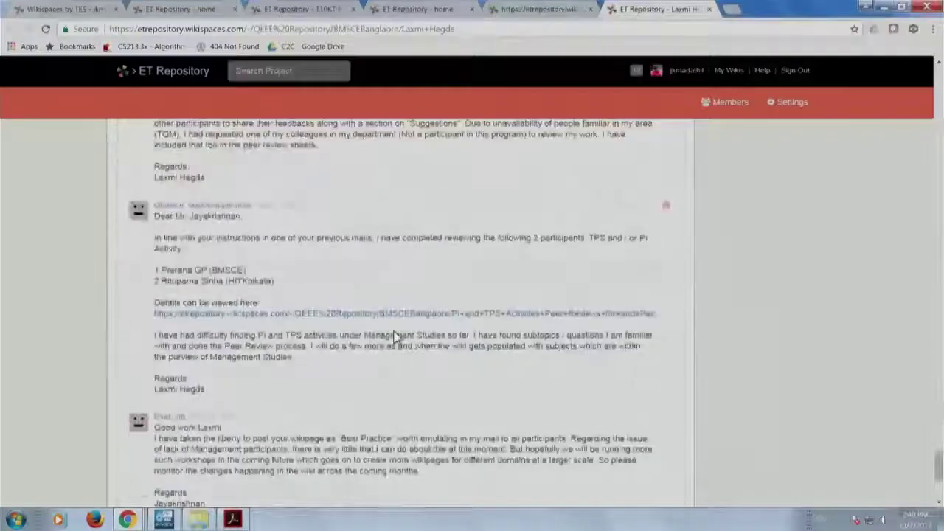
scroll(394, 338, up, 4)
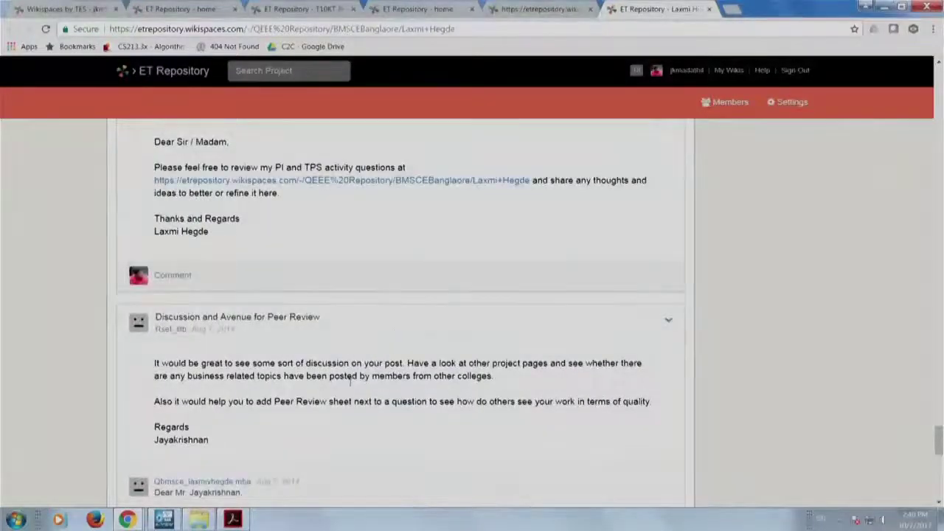
scroll(350, 380, down, 3)
scroll(354, 404, up, 3)
scroll(333, 412, down, 3)
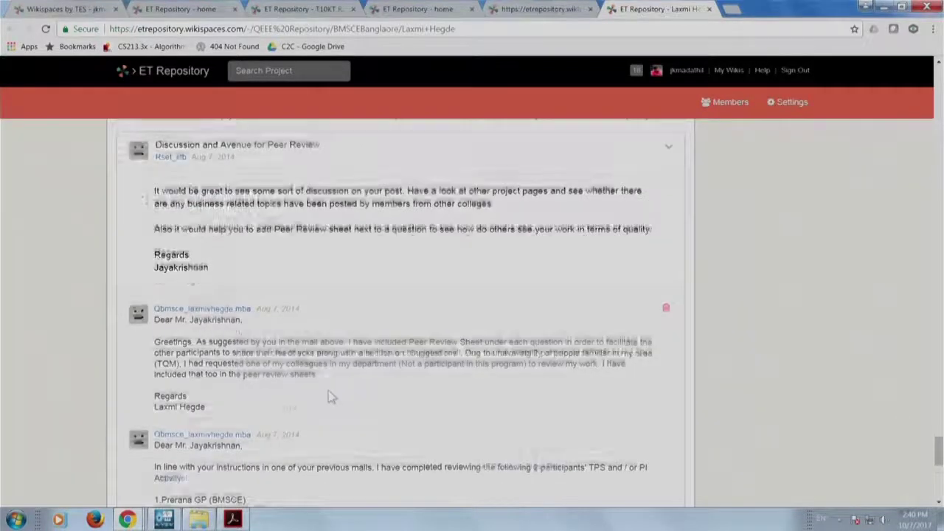
scroll(328, 395, down, 6)
scroll(329, 386, up, 3)
scroll(328, 386, down, 3)
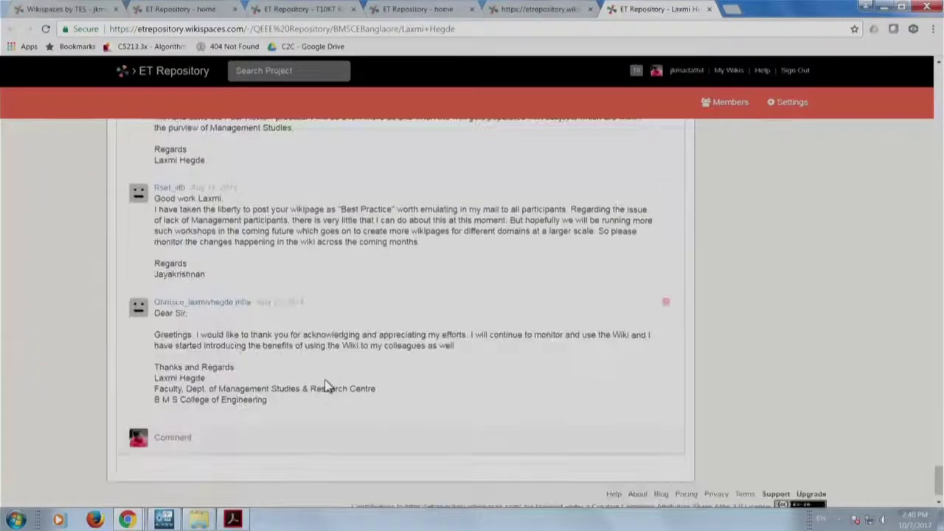
scroll(325, 364, up, 4)
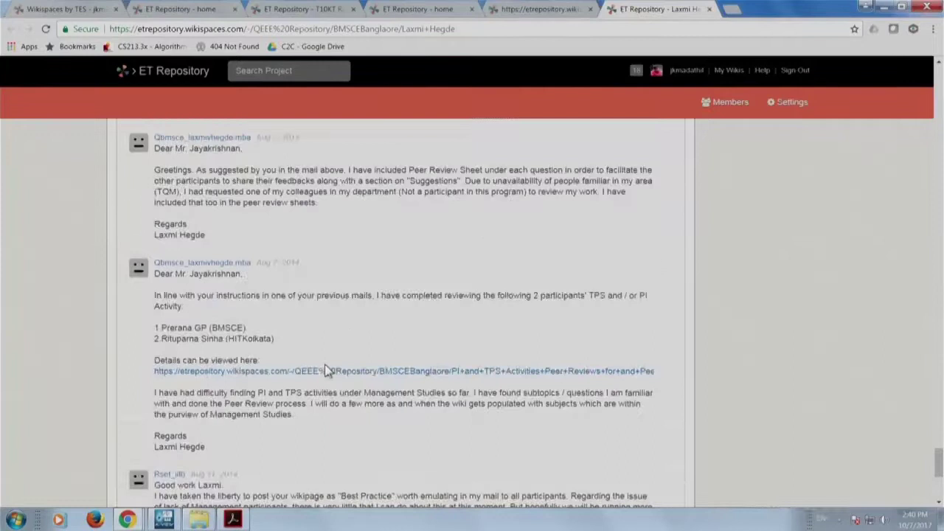
scroll(328, 362, up, 5)
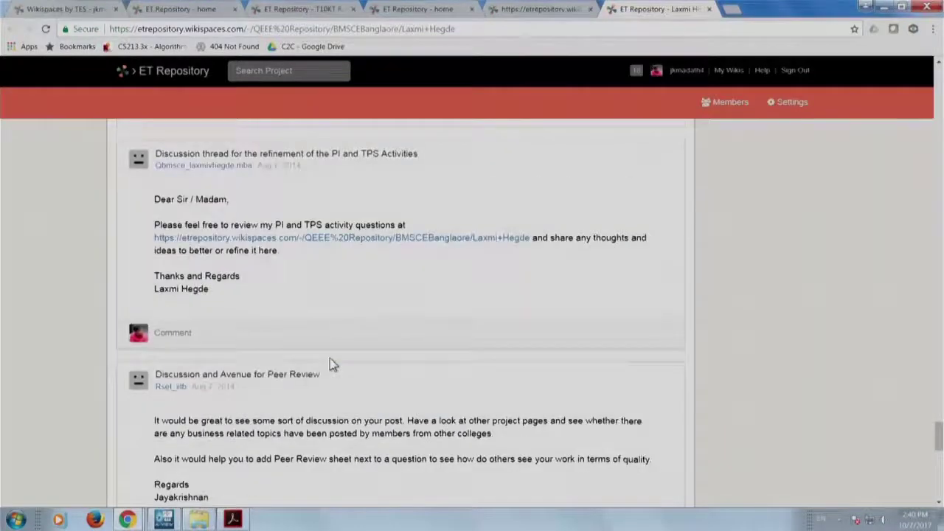
scroll(331, 363, up, 2)
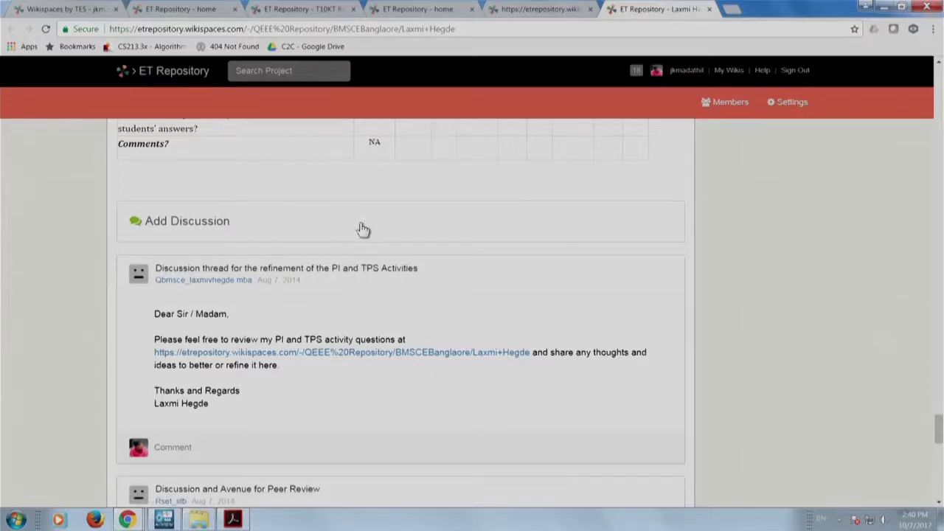
scroll(363, 230, up, 15)
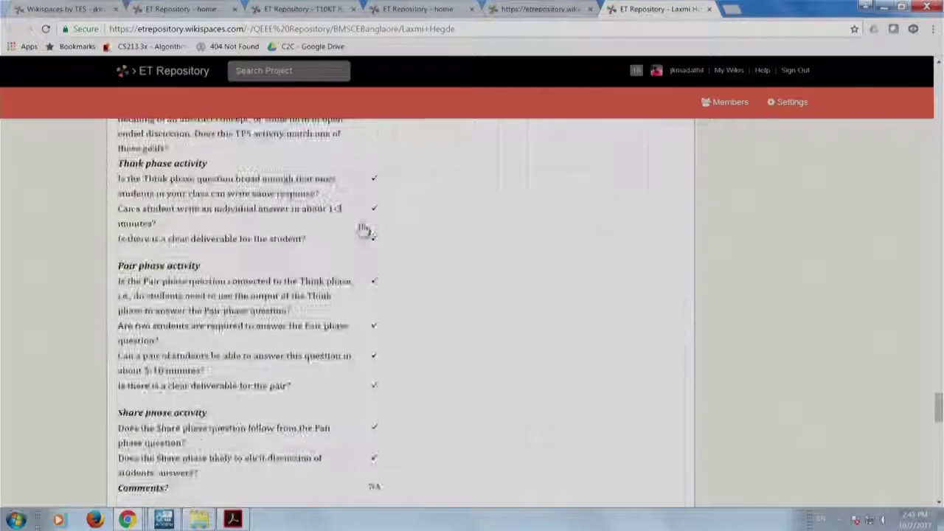
scroll(361, 226, up, 15)
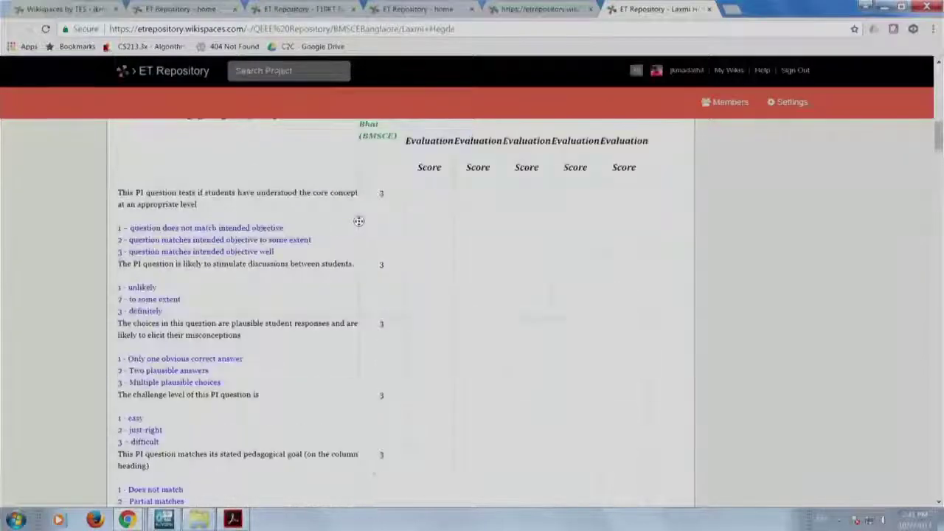
scroll(358, 222, down, 5)
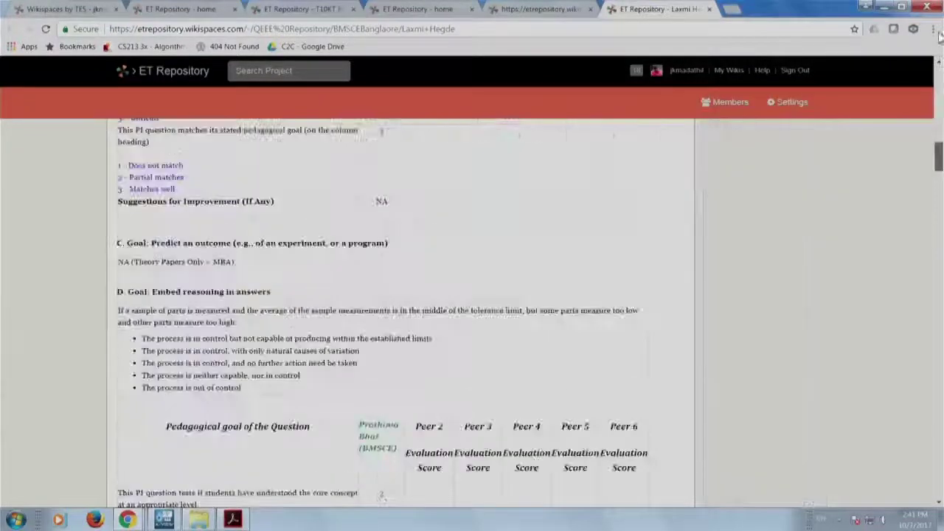
click(518, 9)
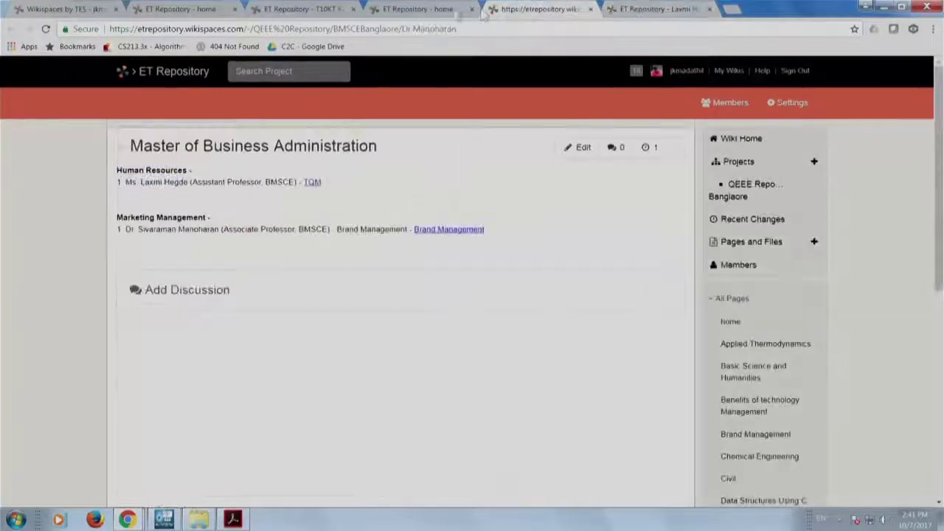
click(437, 11)
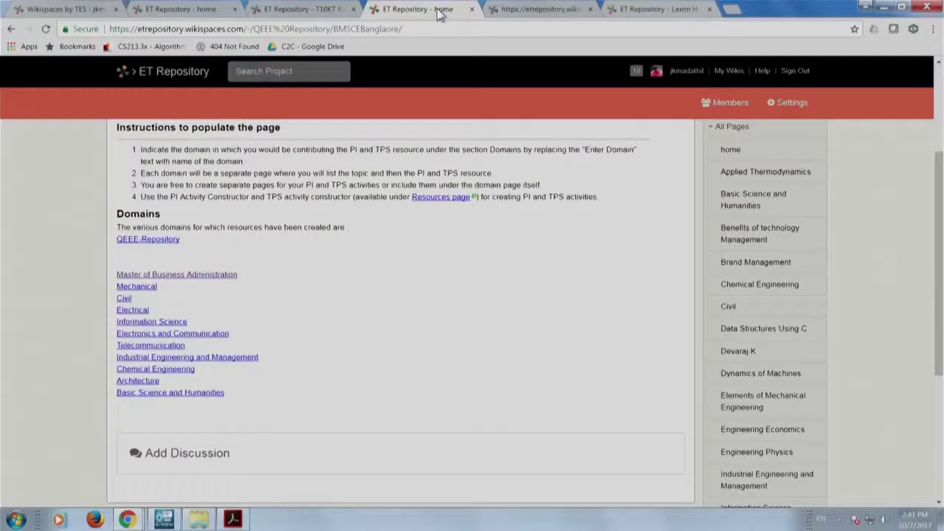
click(311, 14)
click(186, 10)
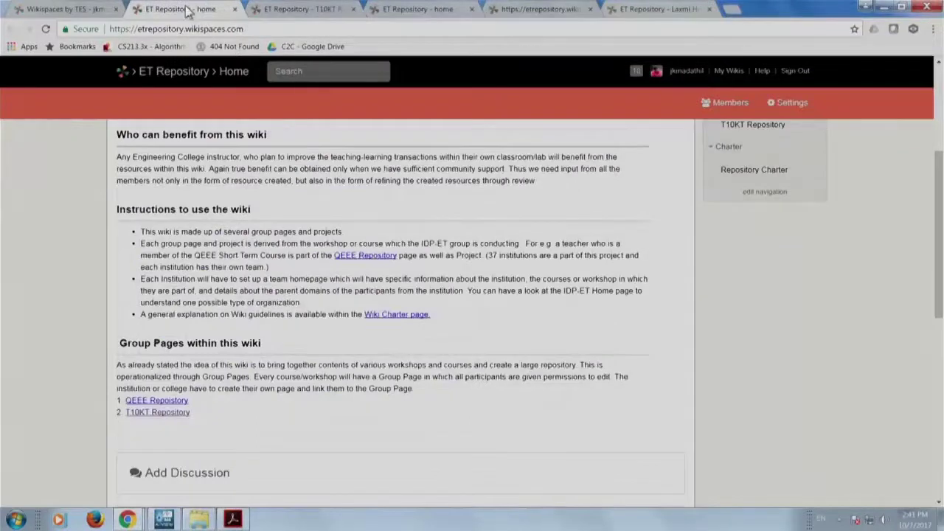
scroll(271, 154, up, 3)
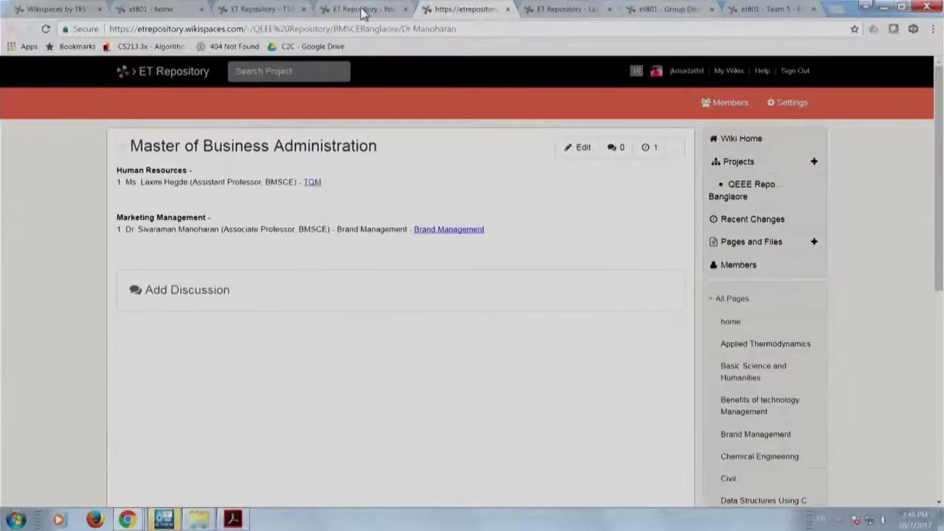
key(ctrl+shift+Tab)
scroll(324, 229, up, 3)
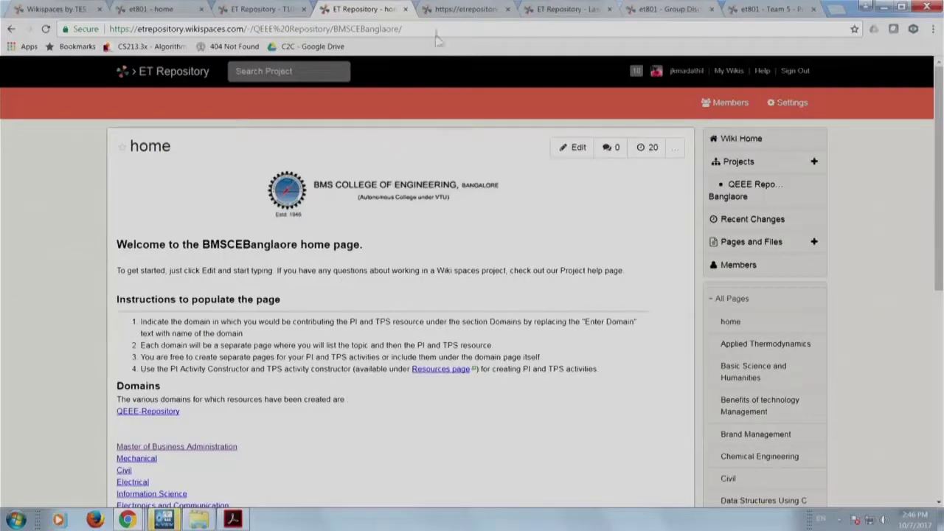
scroll(387, 262, down, 2)
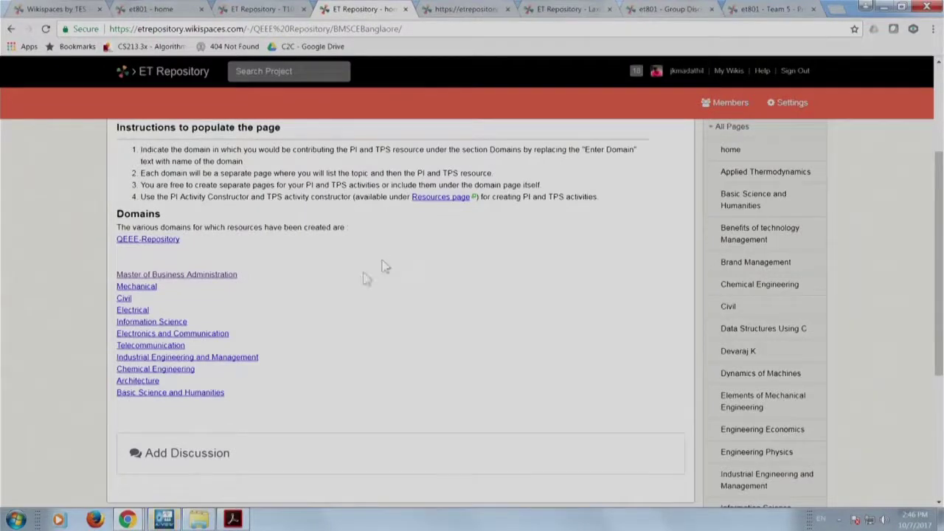
scroll(316, 307, up, 3)
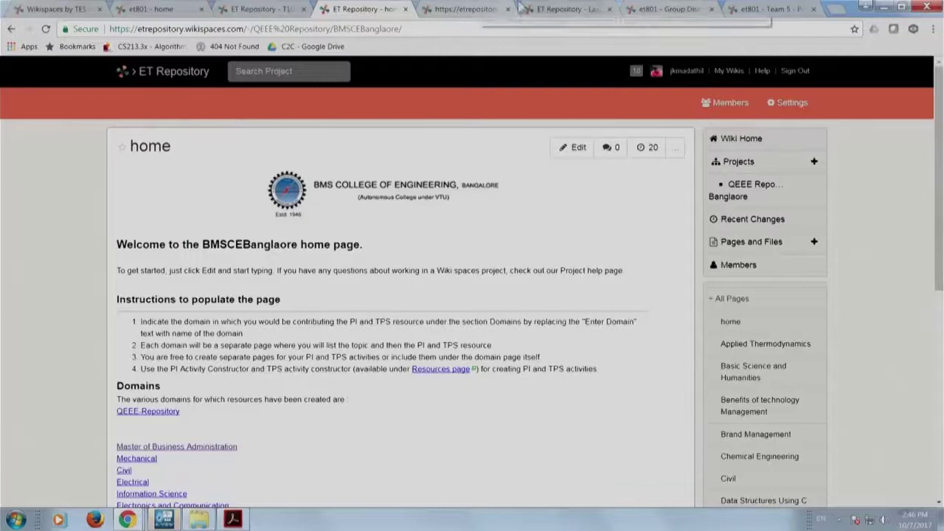
click(554, 10)
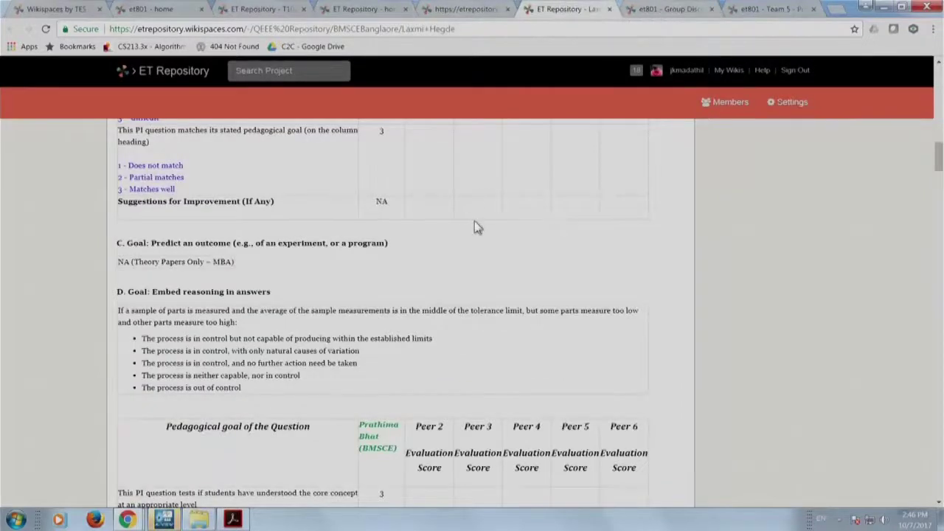
Scroll back up the Six Sigma topic, then switch to the 'et801 - Group Discussion Page' tab.
scroll(474, 221, up, 4)
scroll(475, 227, up, 5)
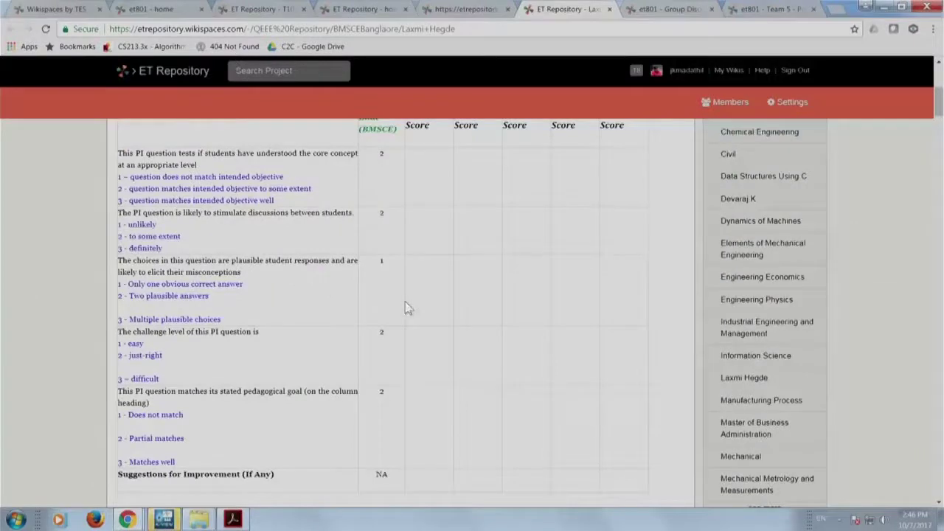
scroll(392, 364, up, 2)
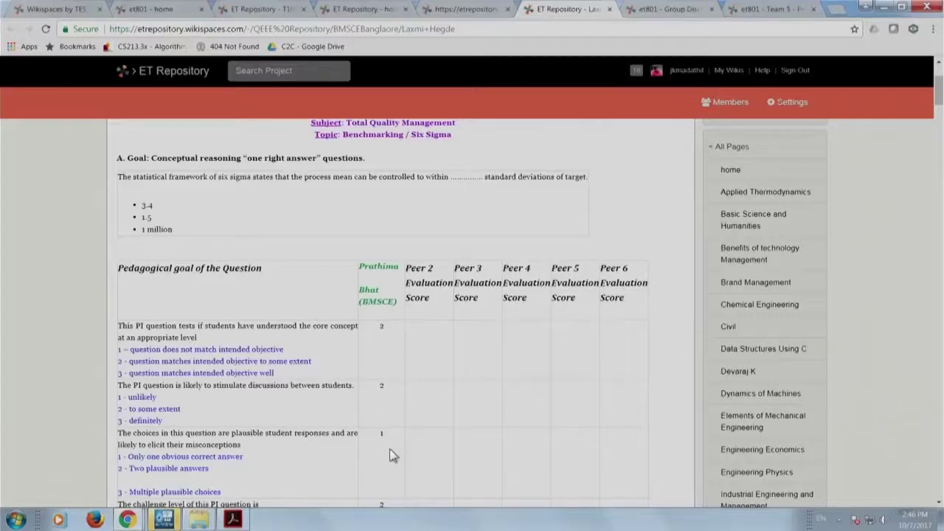
click(673, 9)
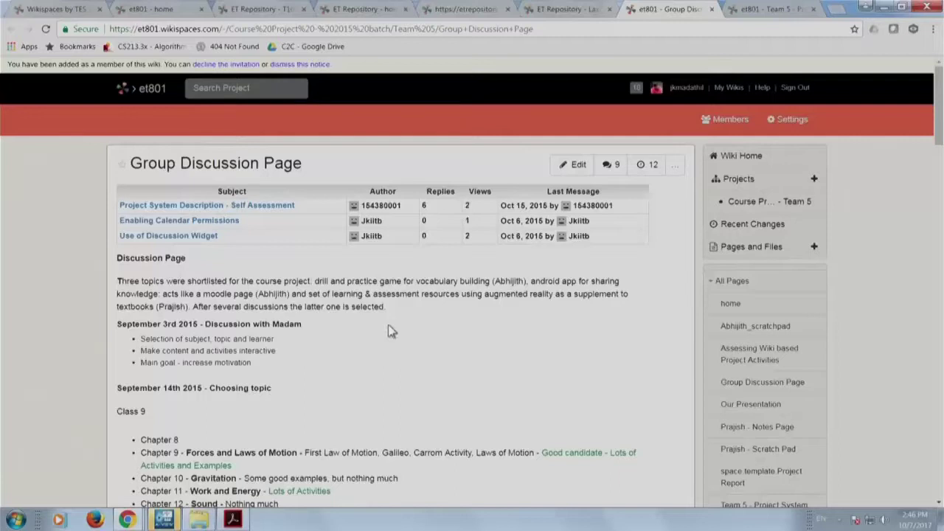
key(ctrl+Tab)
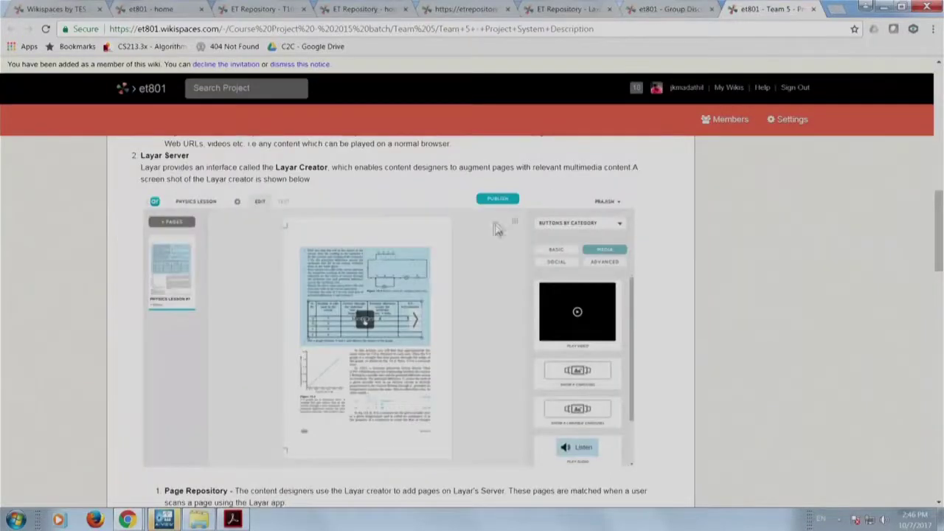
scroll(402, 304, up, 15)
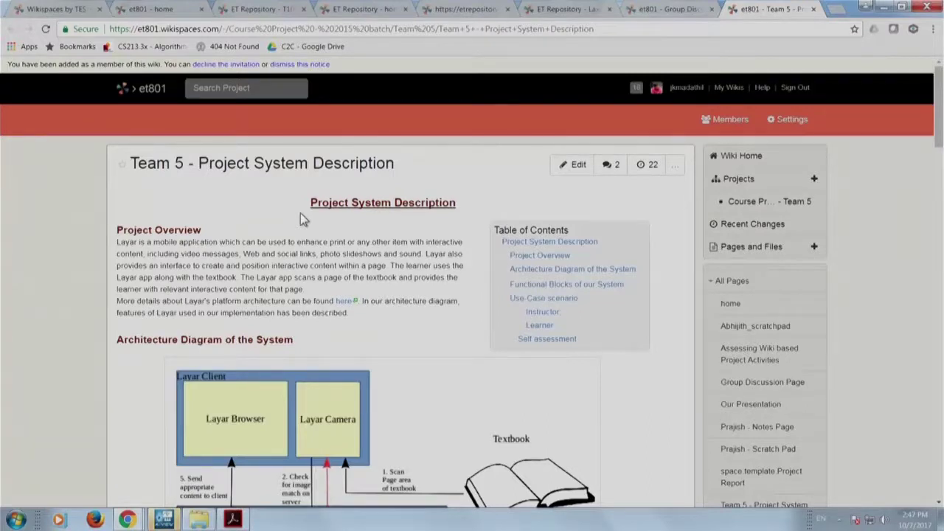
scroll(314, 295, down, 1)
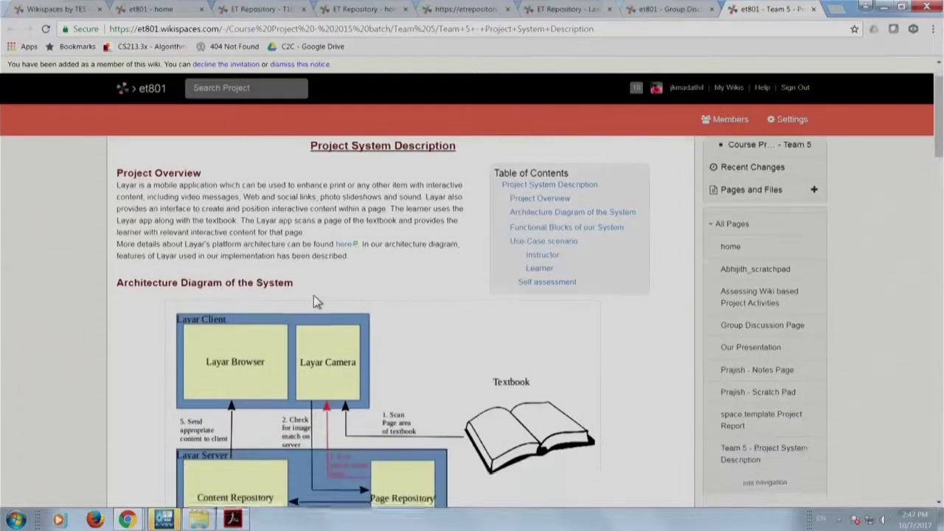
scroll(314, 301, down, 3)
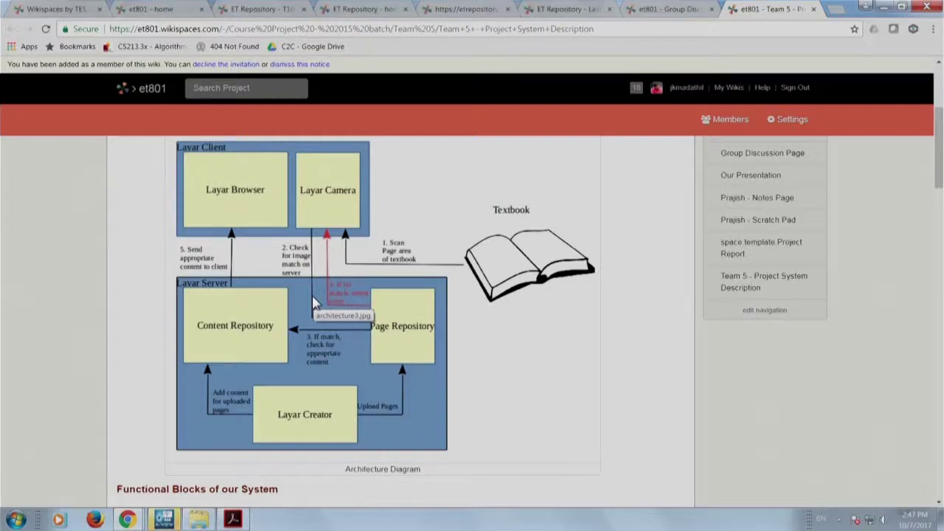
scroll(313, 301, down, 5)
scroll(314, 301, up, 9)
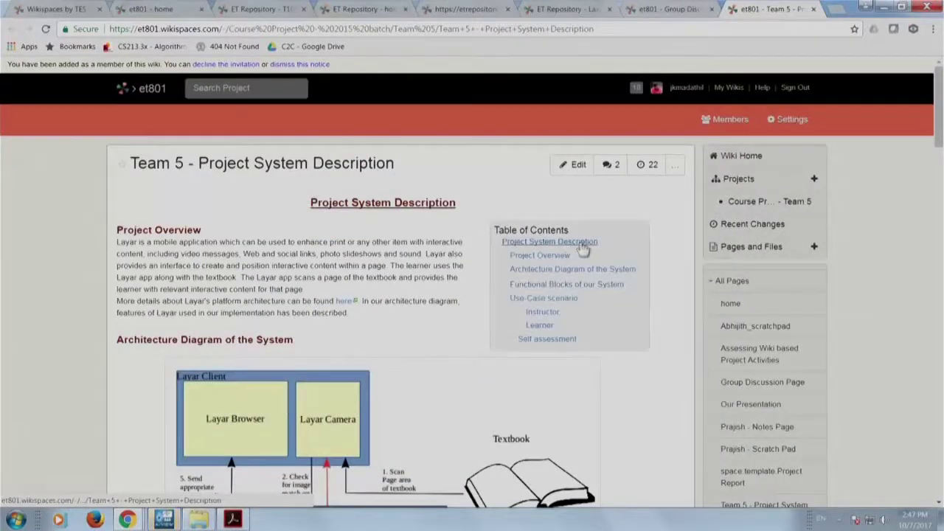
click(669, 9)
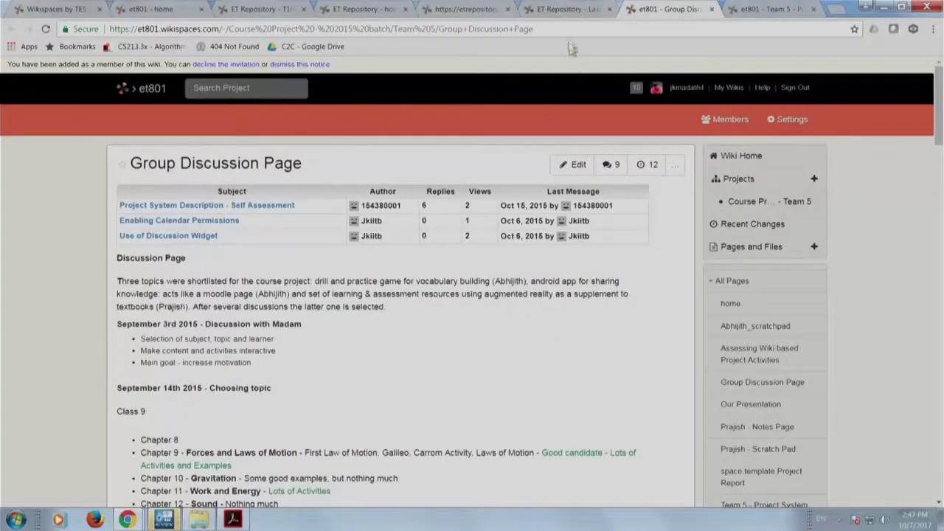
Load et801.wikispaces.com in a fresh tab and open the Team 5 project from Projects.
click(567, 10)
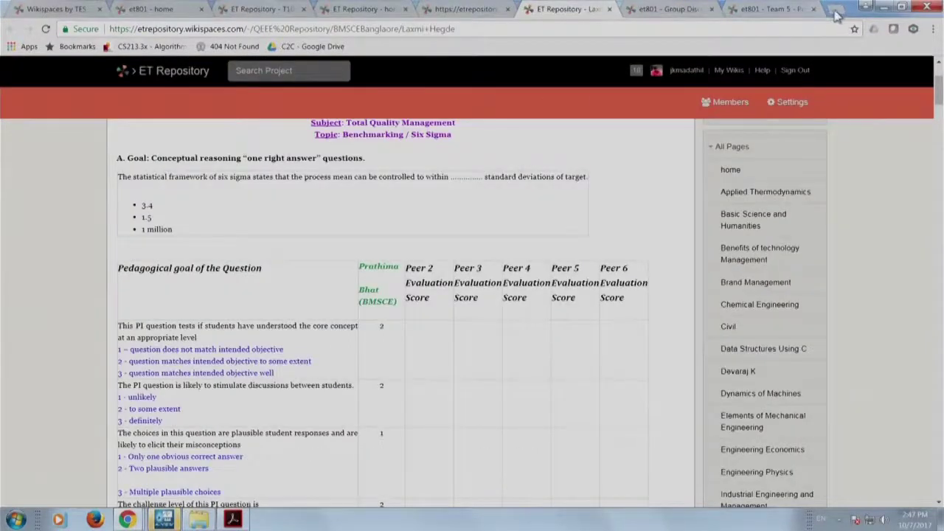
click(836, 14)
text(et801.wikispaces.com)
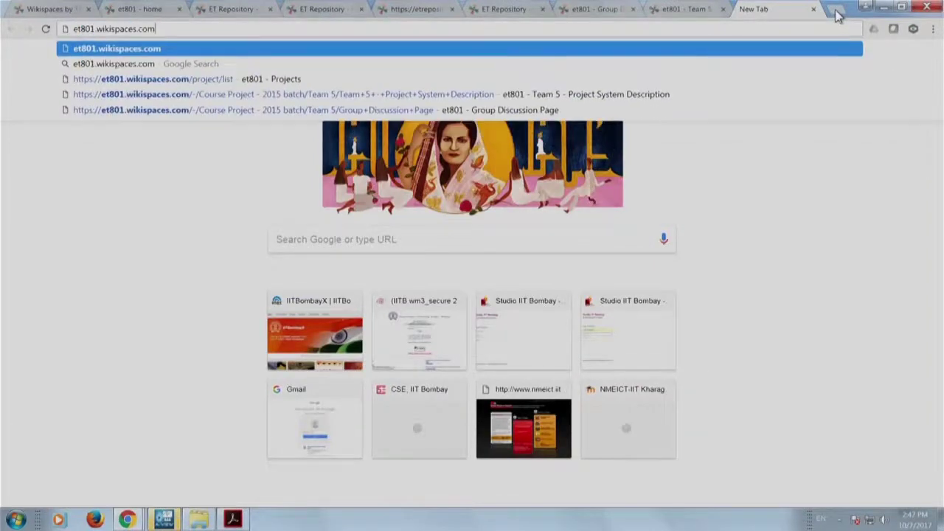
key(Return)
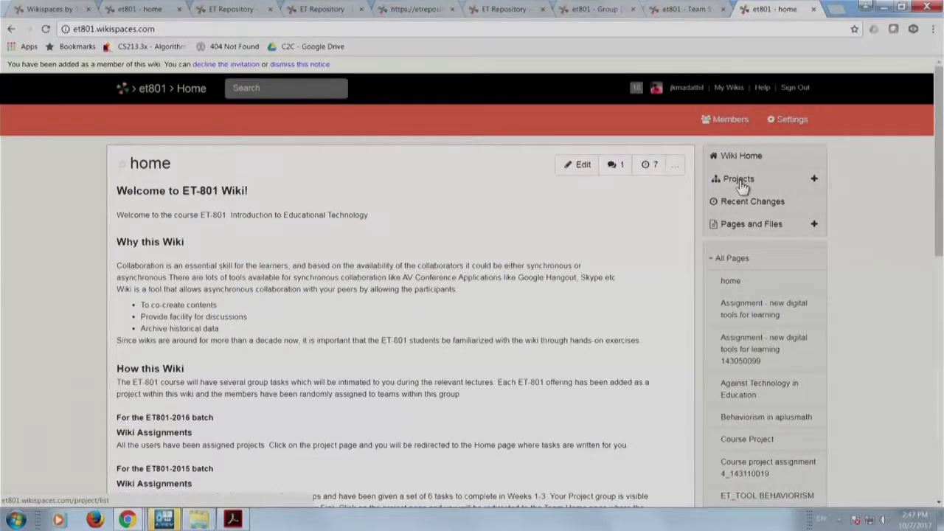
click(739, 181)
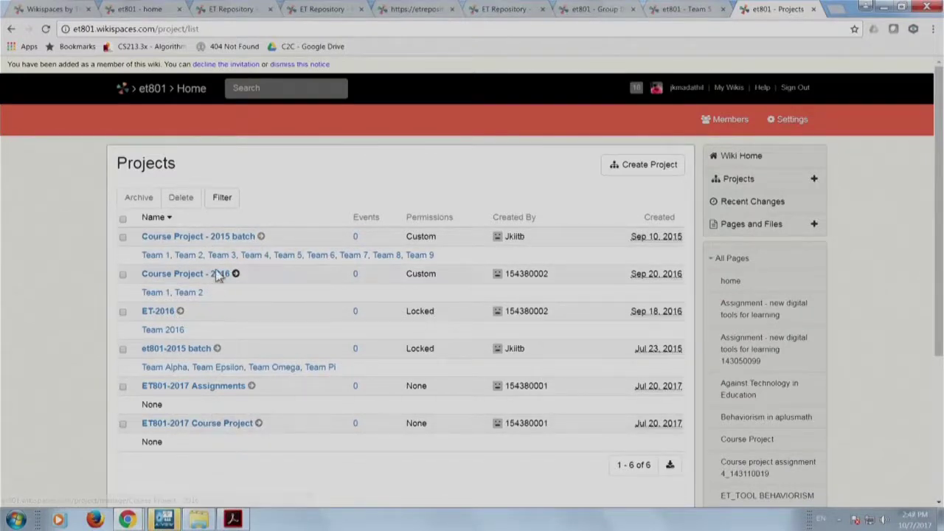
click(301, 262)
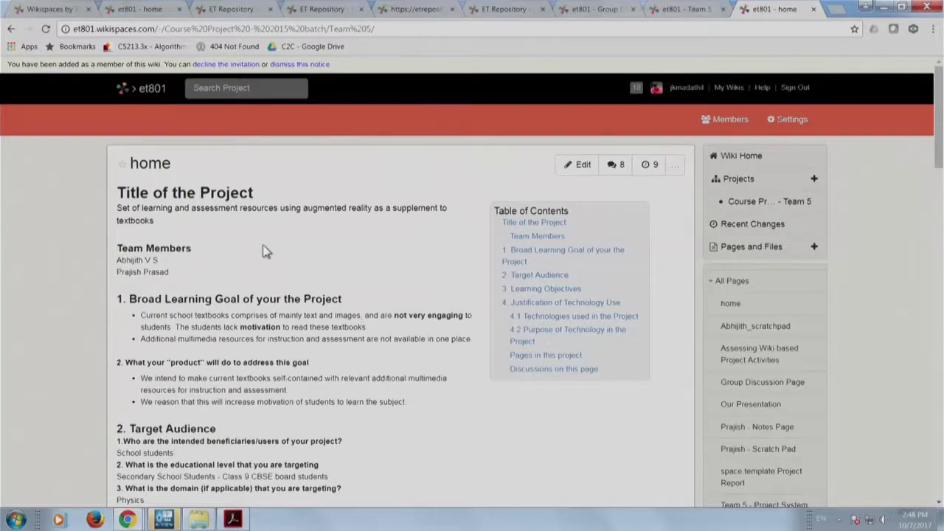
Open Team 5's Assessing Wiki based Project Activities link in a new tab.
scroll(264, 251, down, 2)
scroll(264, 252, down, 10)
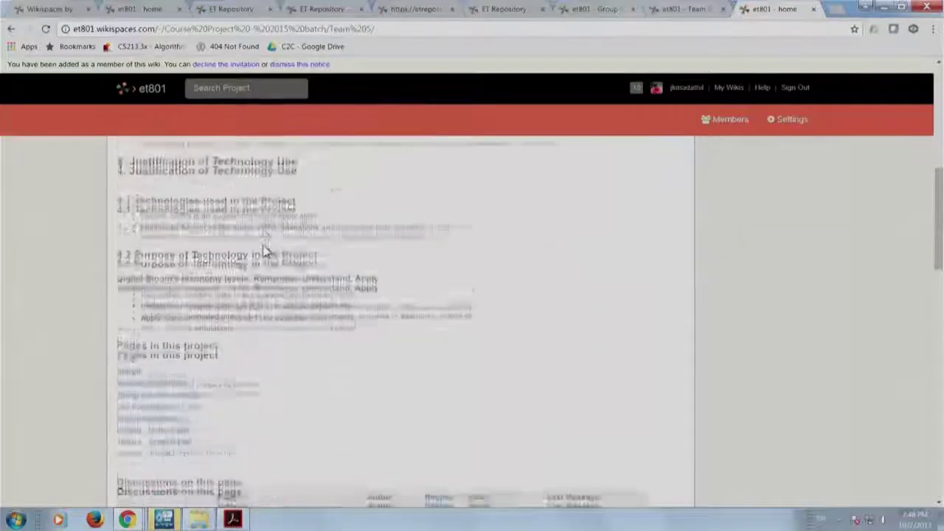
scroll(264, 251, up, 10)
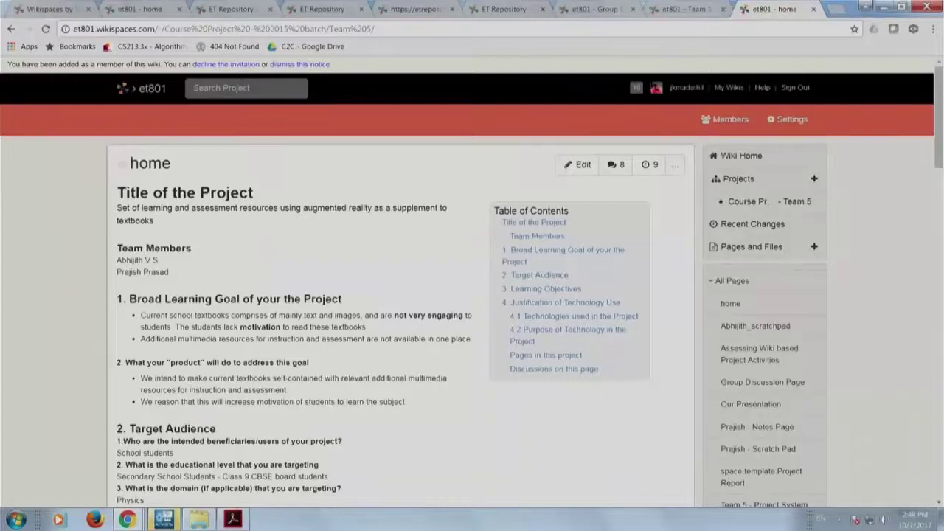
scroll(249, 231, down, 2)
scroll(276, 390, down, 8)
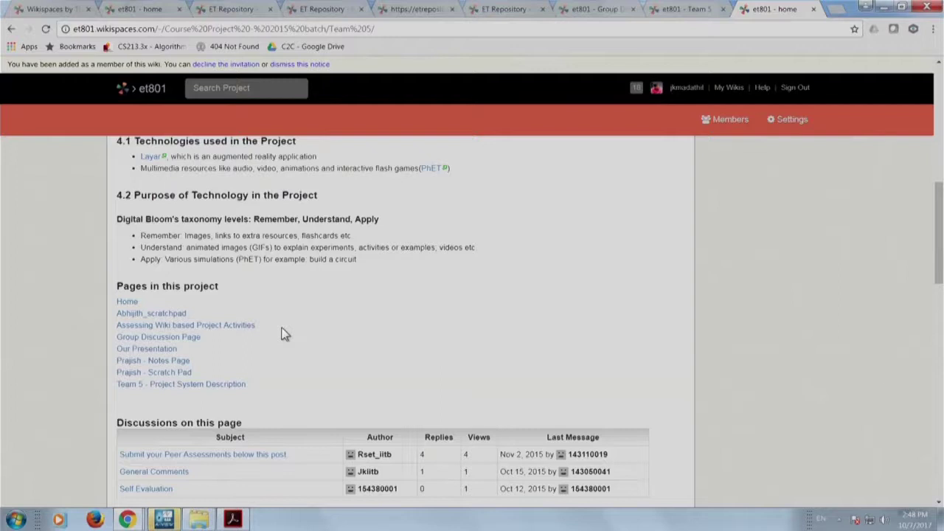
right_click(193, 330)
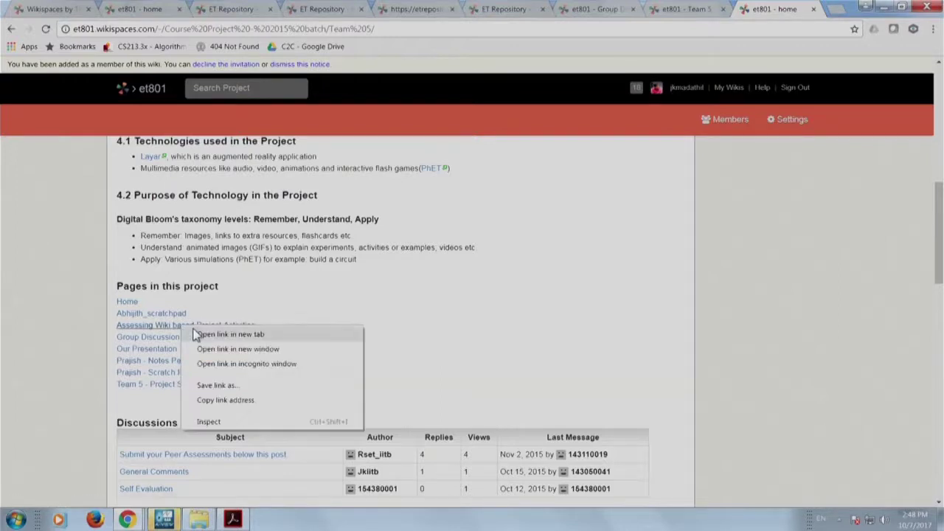
click(206, 336)
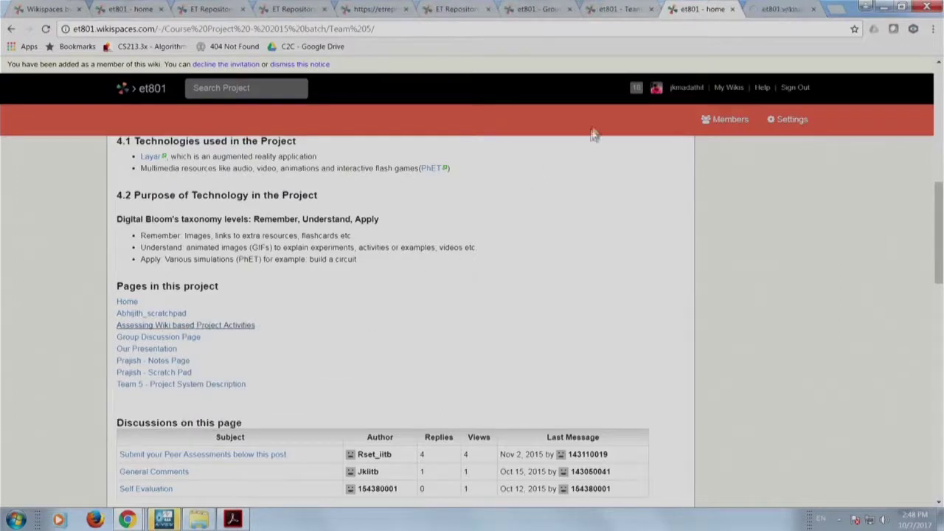
Switch to Assessing Wiki based Project Activities, review its five assignment deadlines, and open Chrome's menu.
click(782, 10)
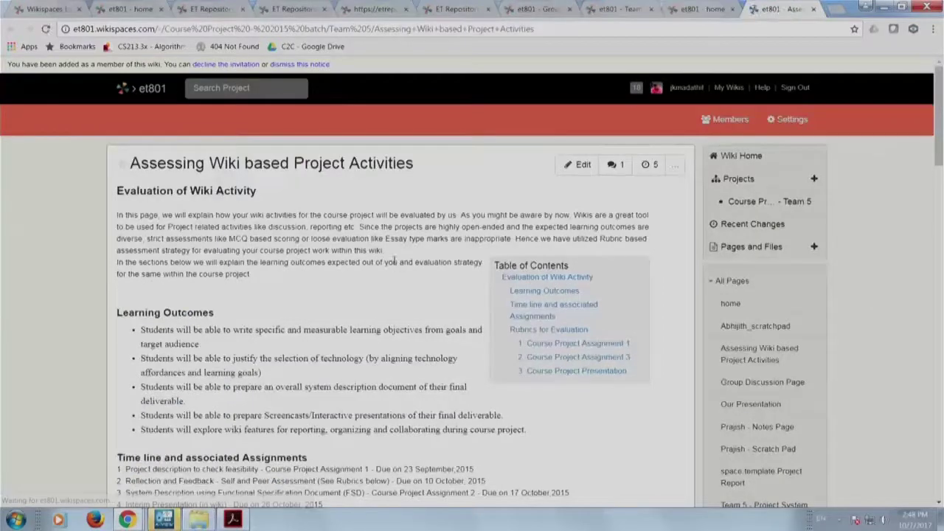
scroll(394, 259, down, 5)
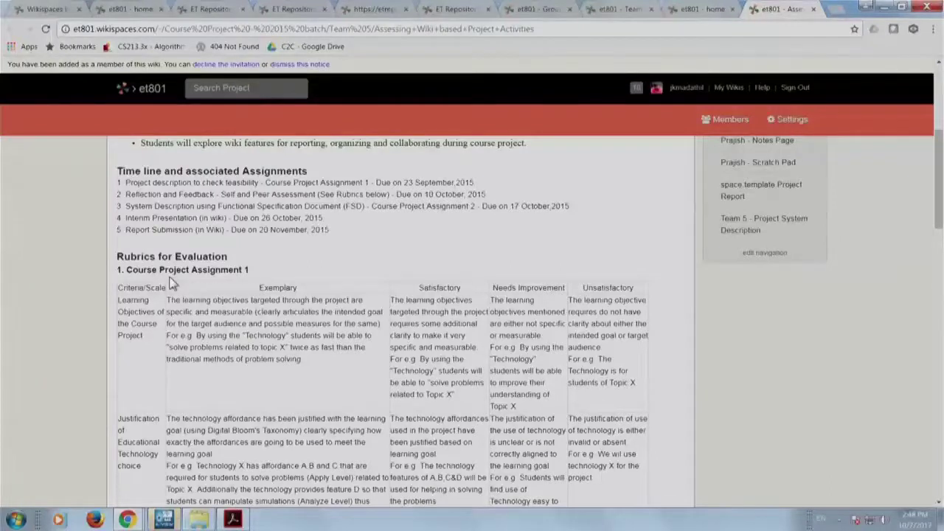
scroll(172, 282, up, 5)
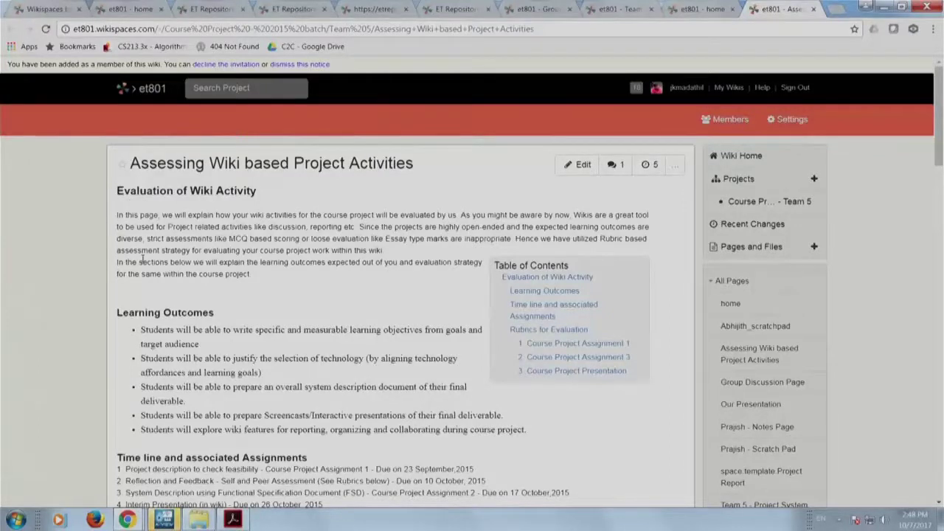
scroll(147, 313, down, 3)
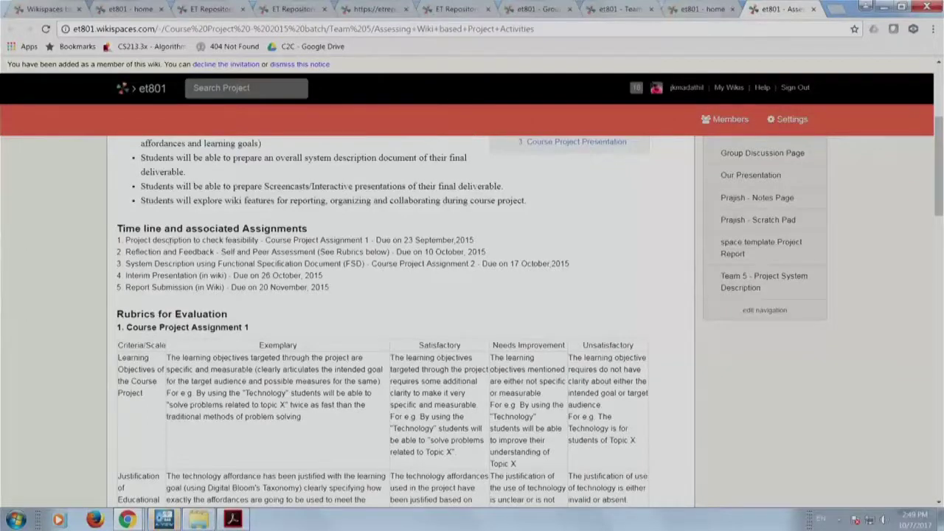
drag(121, 243, 202, 251)
click(232, 253)
click(932, 30)
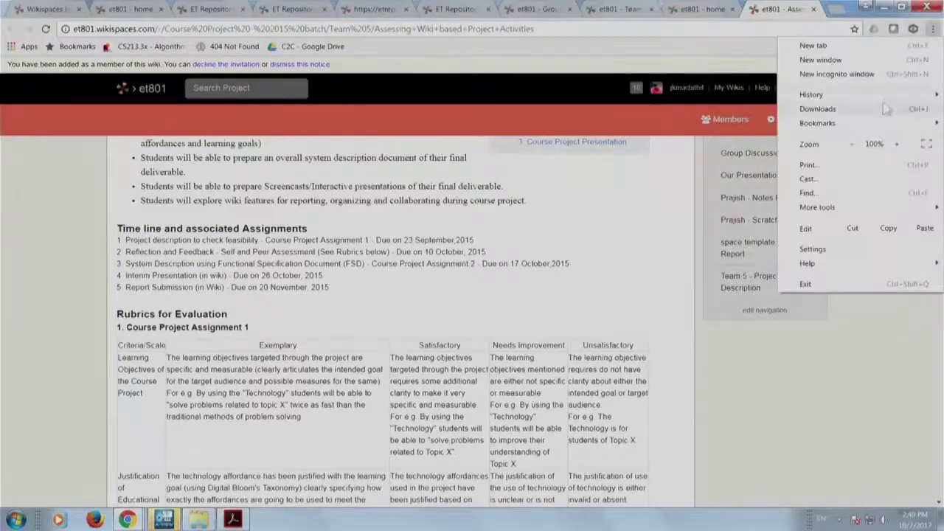
Zoom the page to 125% and read through its five learning outcomes.
click(903, 144)
click(903, 145)
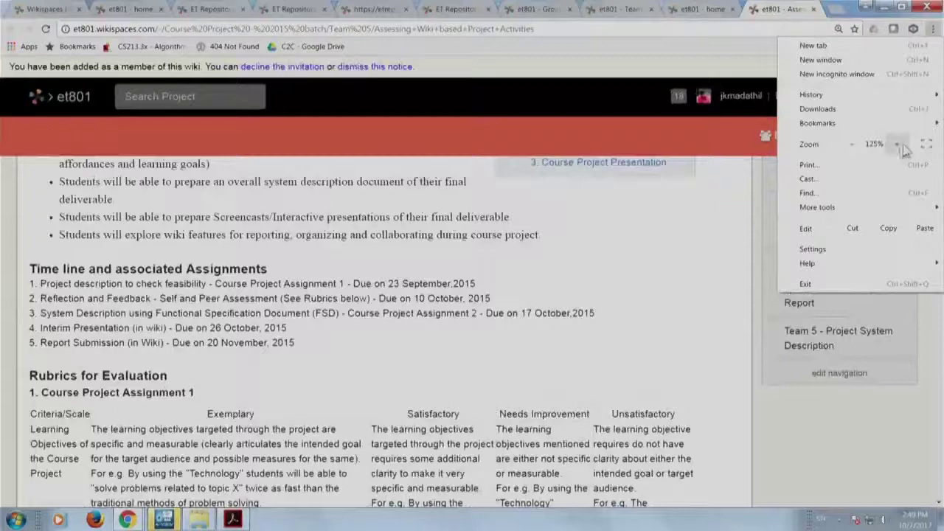
click(682, 245)
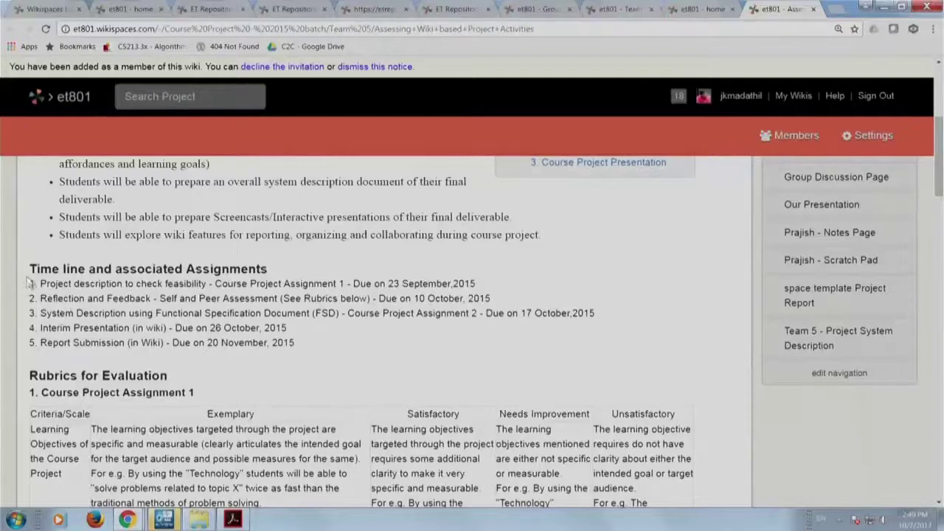
drag(27, 275, 74, 158)
click(99, 267)
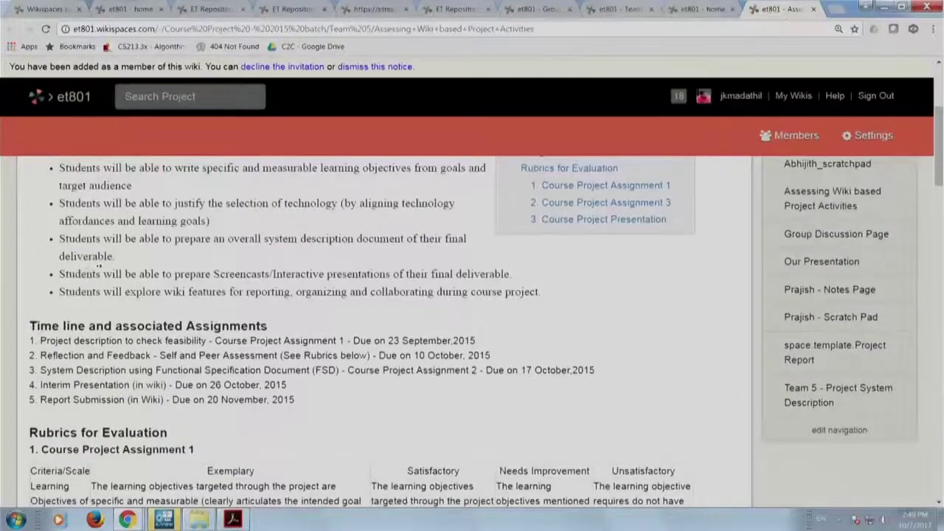
scroll(99, 267, up, 3)
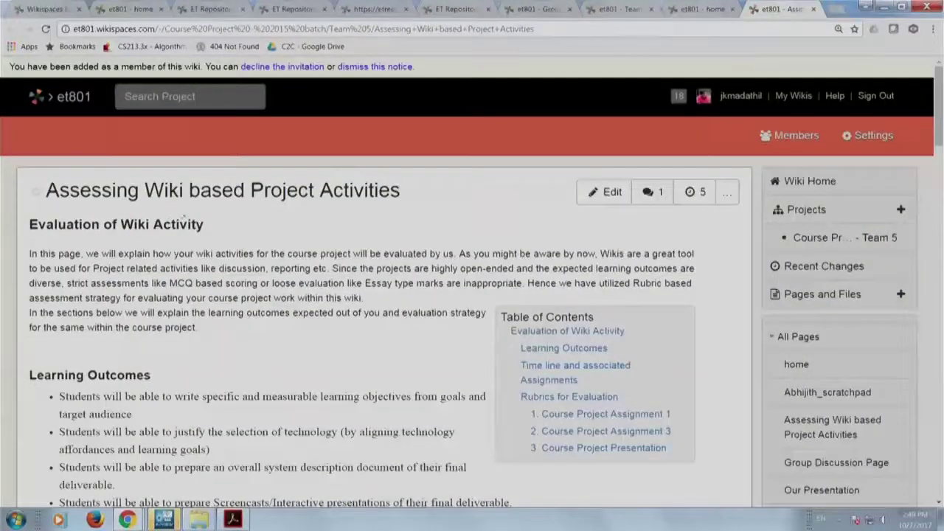
scroll(200, 354, down, 5)
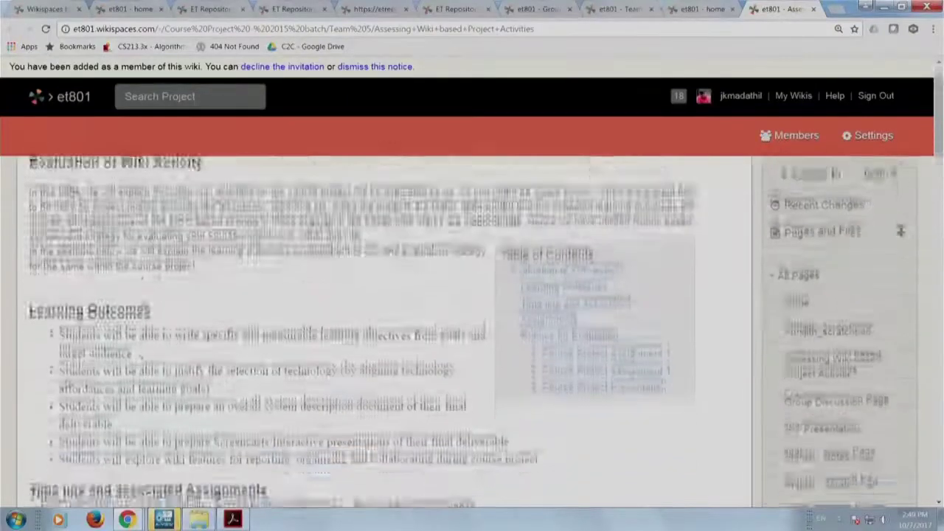
scroll(200, 354, up, 2)
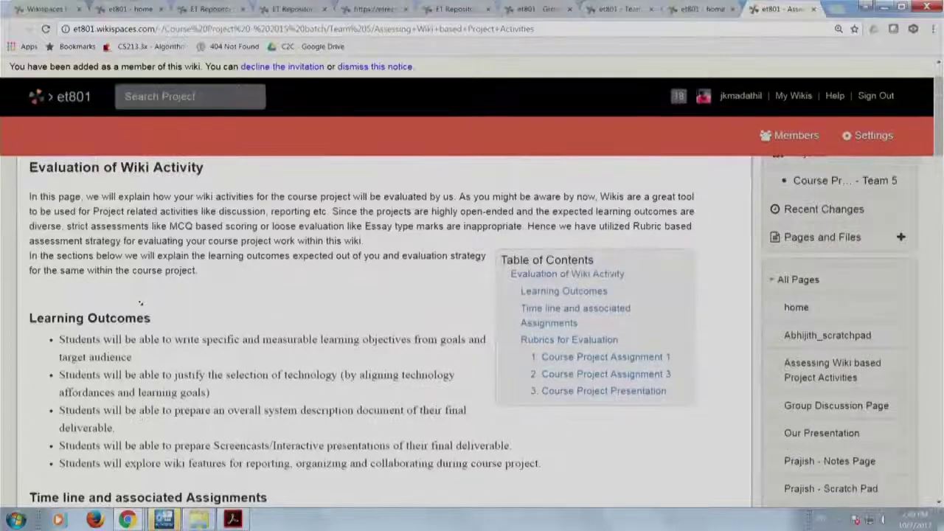
scroll(140, 301, down, 2)
scroll(140, 301, down, 1)
scroll(140, 295, up, 1)
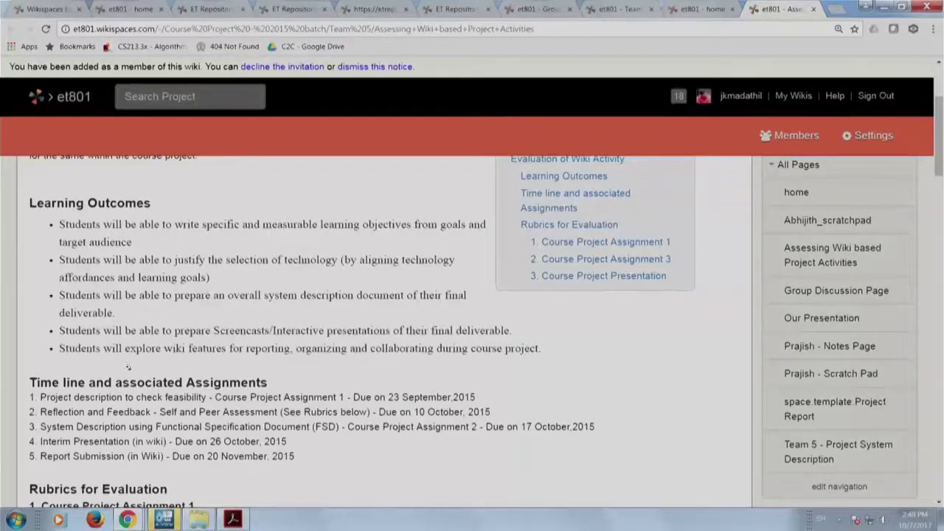
scroll(130, 362, down, 2)
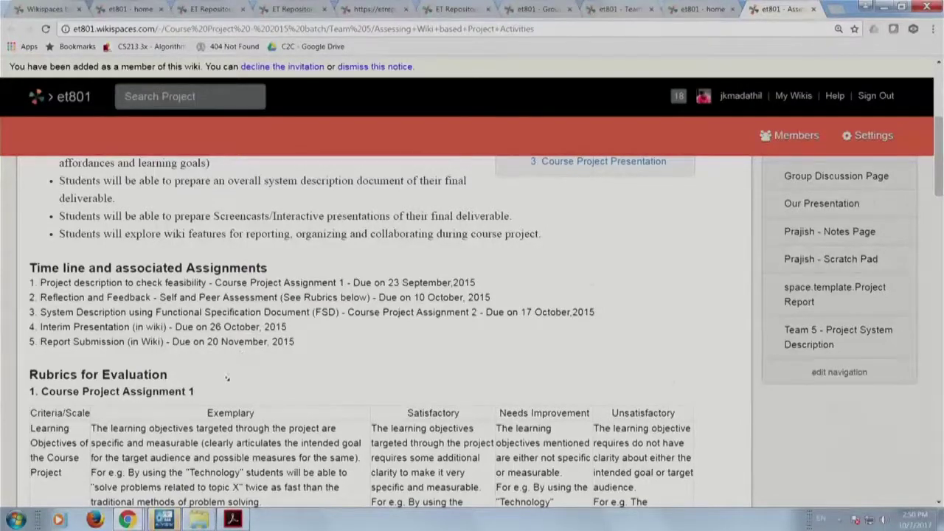
Scroll through the evaluation rubrics, then return to the 'et801 - home' Team 5 tab.
scroll(227, 378, down, 1)
scroll(135, 372, down, 3)
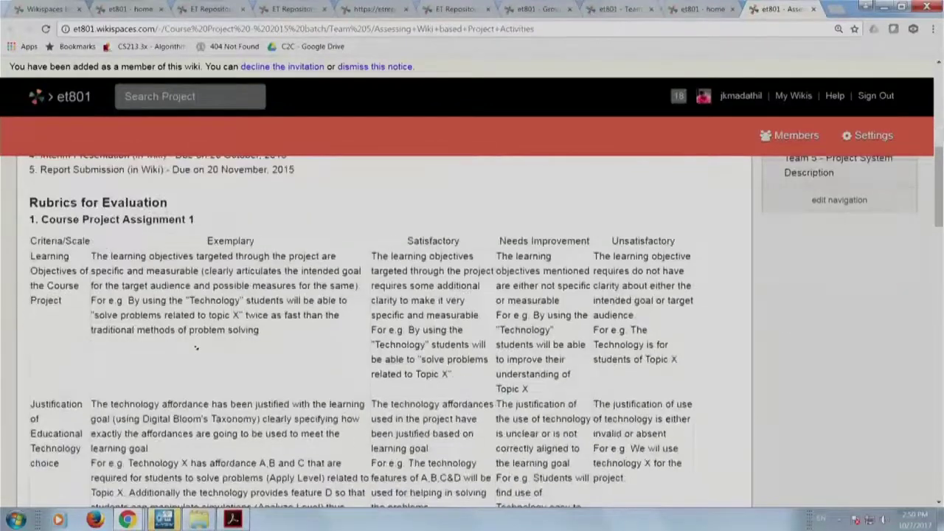
scroll(196, 346, down, 4)
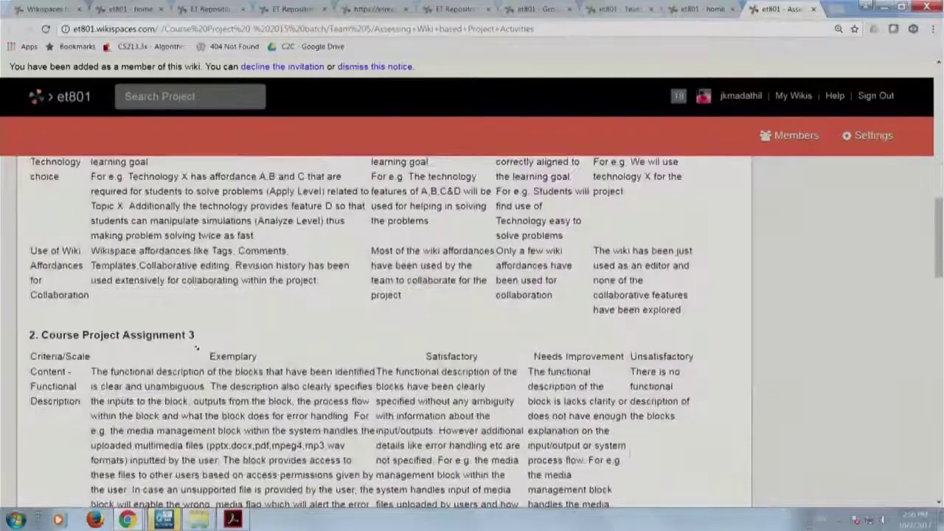
scroll(289, 160, up, 4)
scroll(290, 160, up, 2)
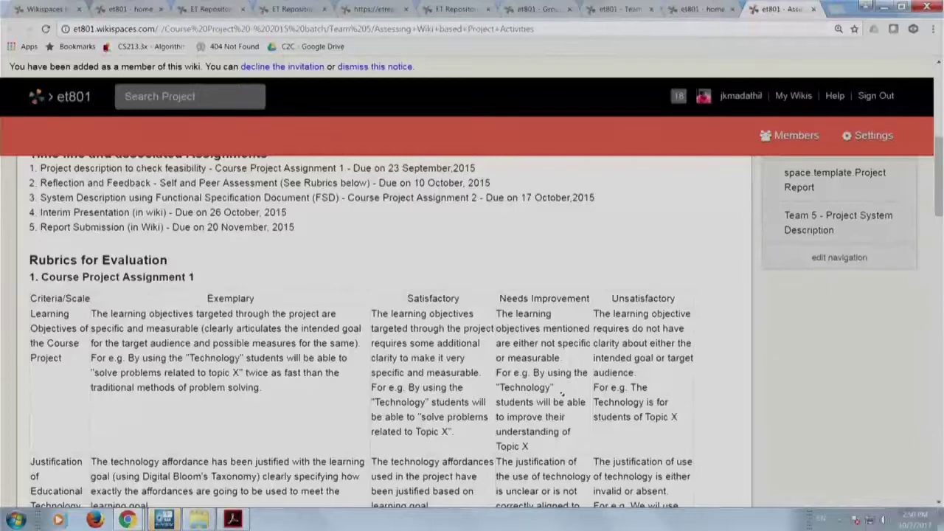
scroll(562, 395, down, 10)
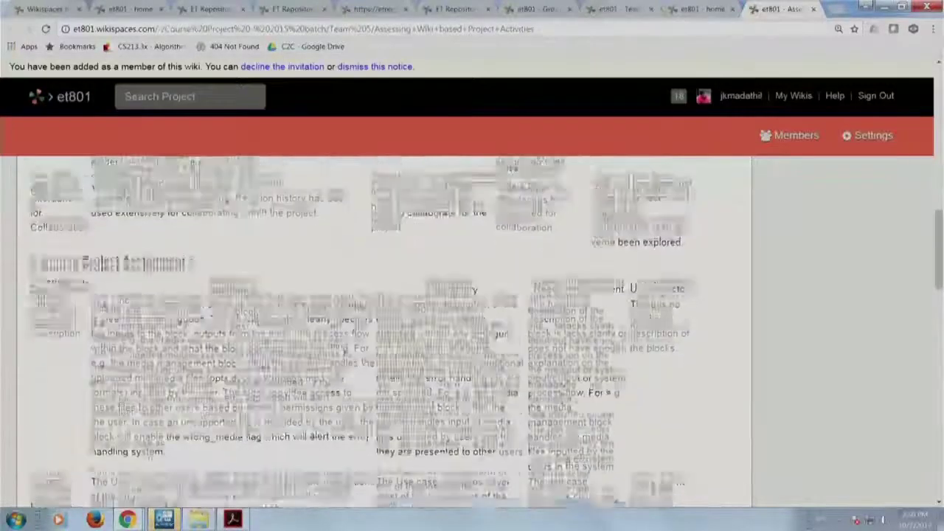
scroll(562, 396, down, 8)
scroll(561, 396, down, 1)
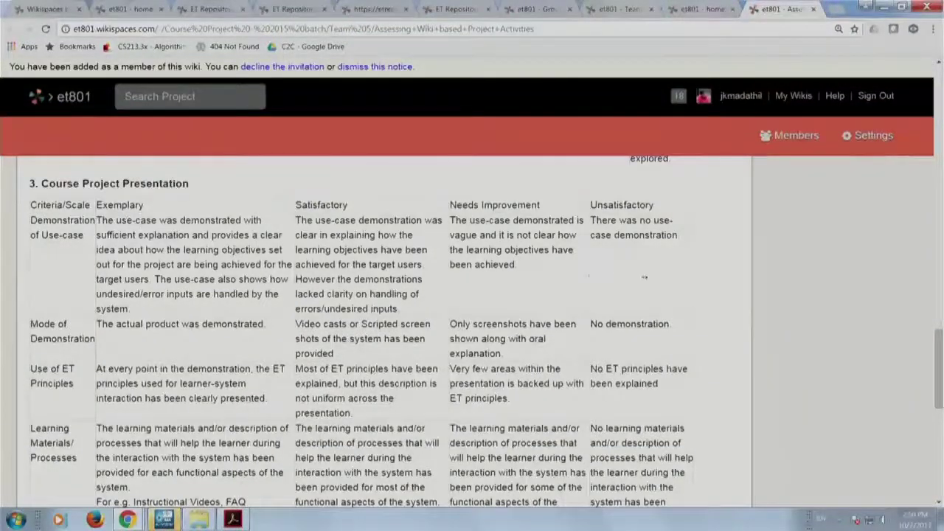
scroll(301, 375, down, 4)
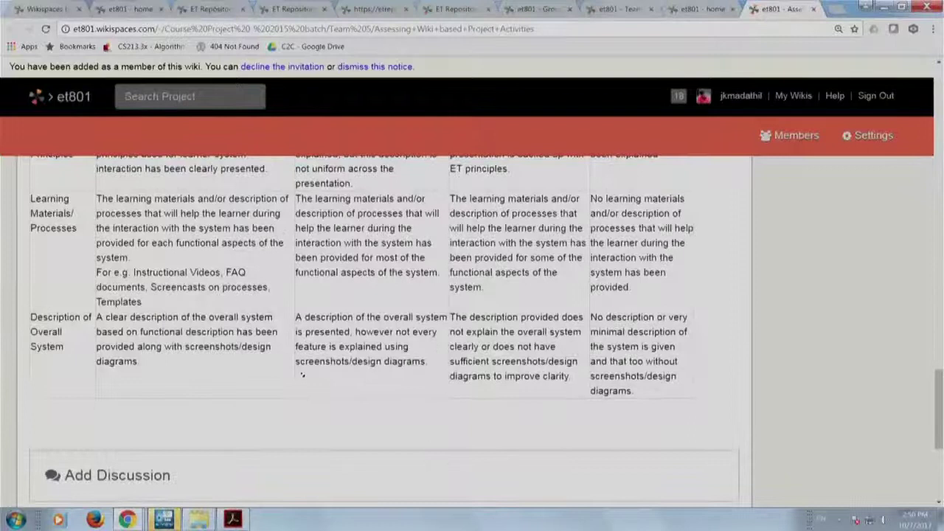
scroll(301, 374, down, 4)
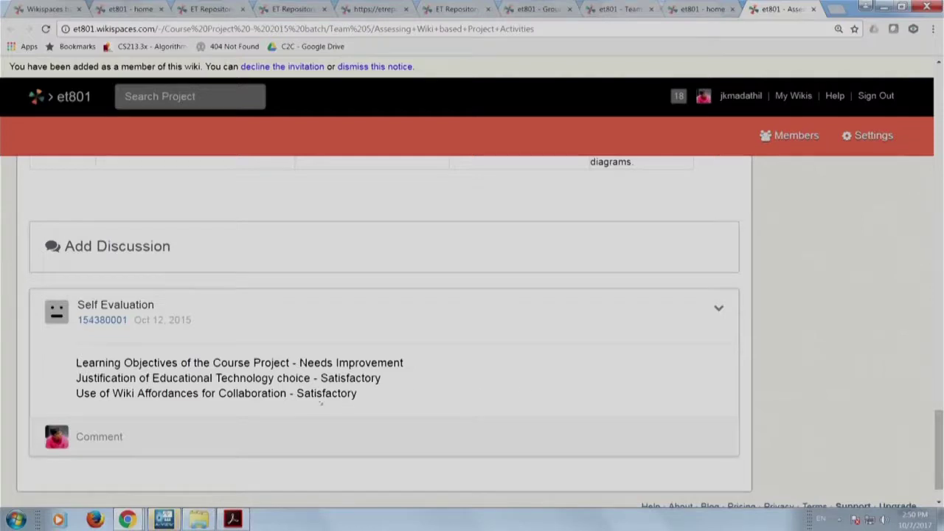
scroll(321, 403, up, 10)
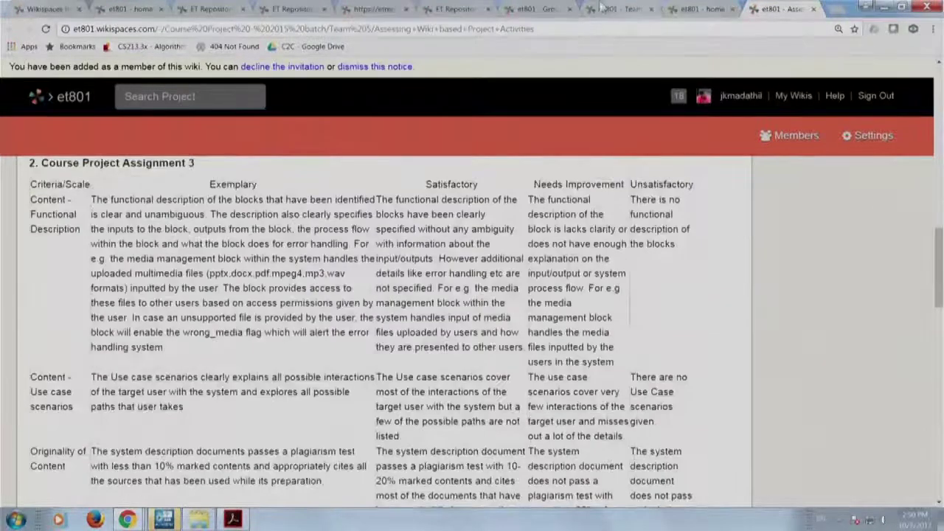
click(697, 9)
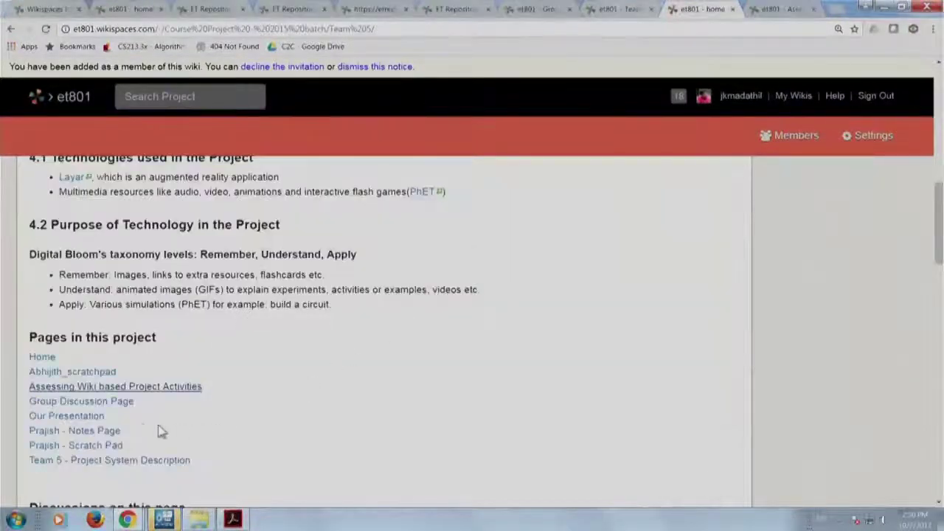
Open Team 5's Our Presentation page in a new tab and view it.
middle_click(96, 417)
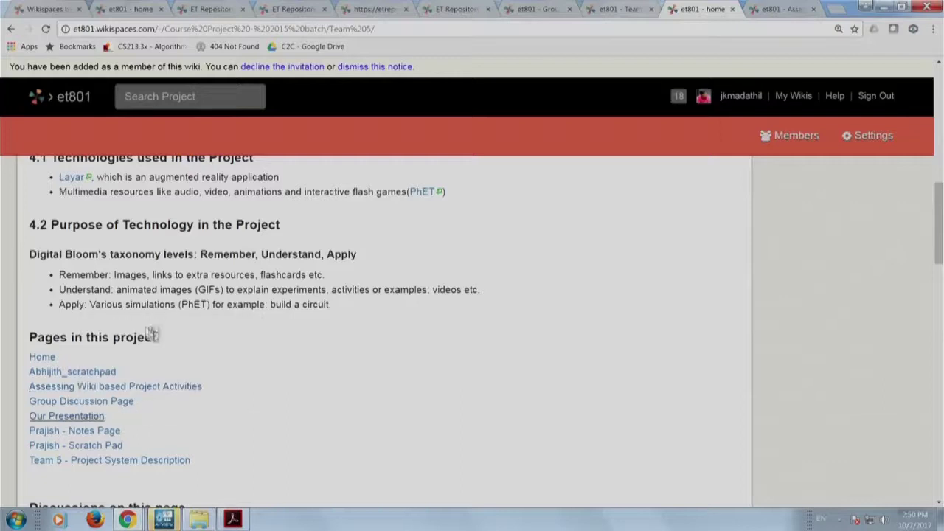
click(788, 8)
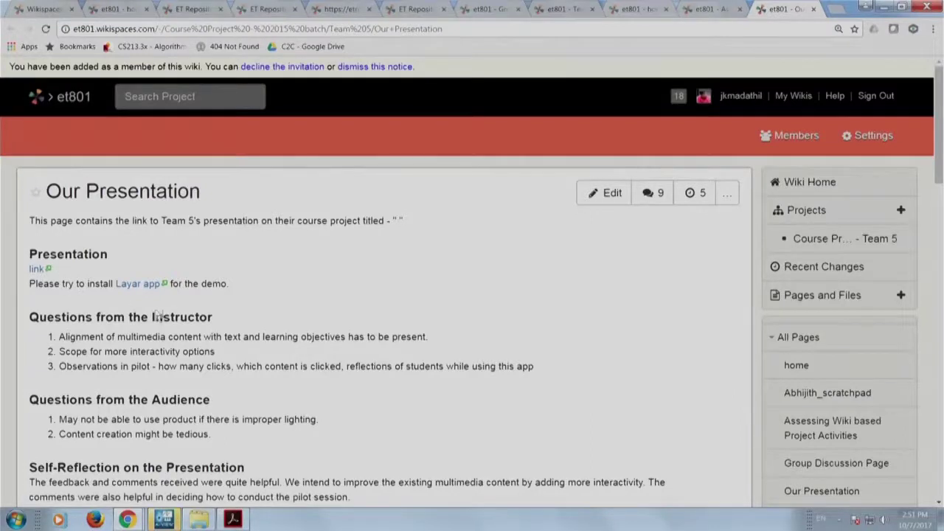
scroll(231, 382, down, 2)
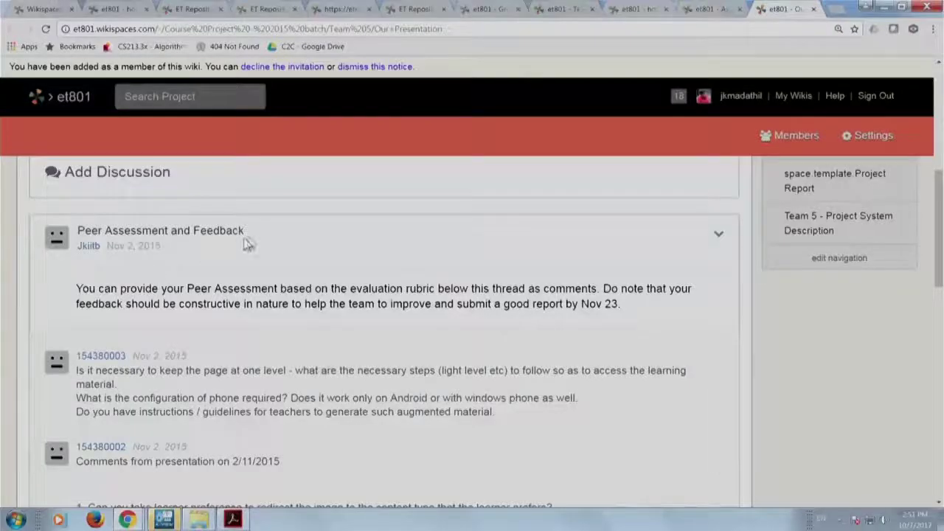
scroll(239, 401, down, 2)
scroll(238, 402, down, 2)
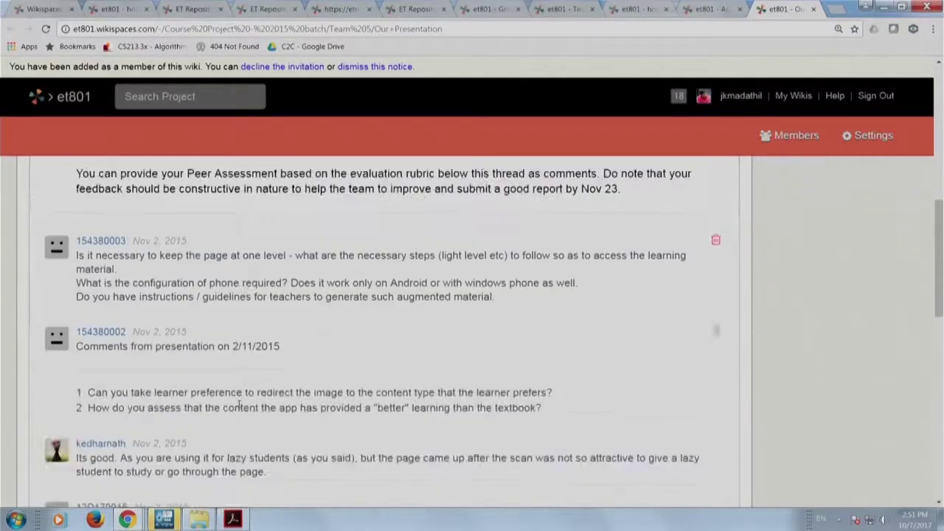
scroll(239, 402, up, 3)
scroll(239, 402, up, 5)
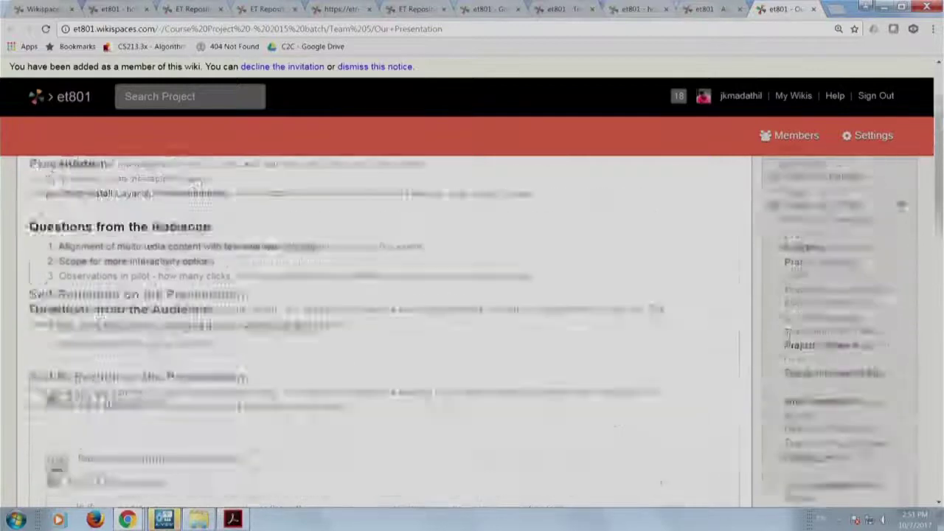
scroll(238, 404, down, 3)
scroll(239, 404, down, 2)
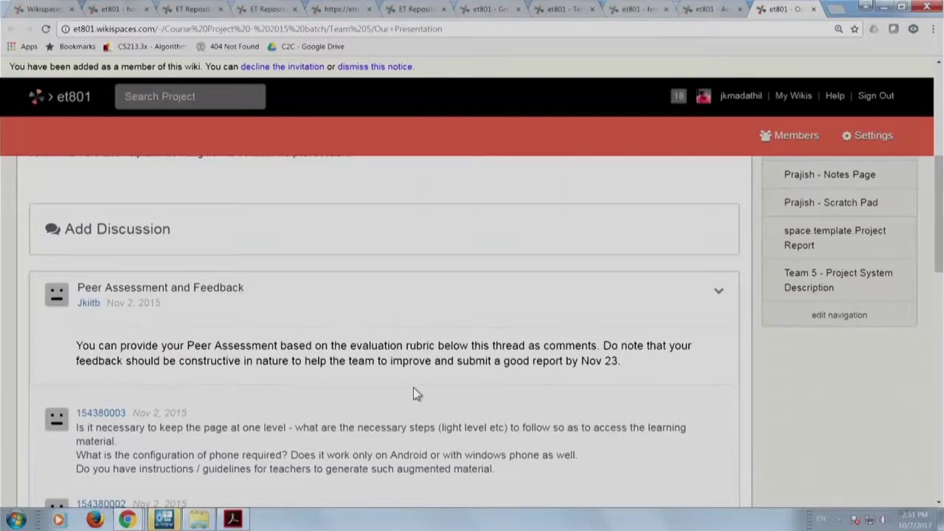
scroll(413, 395, down, 2)
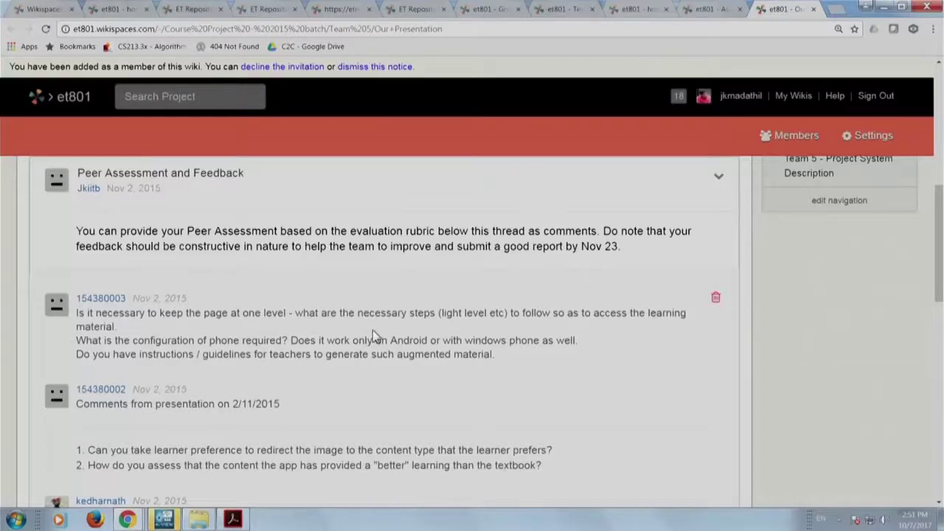
scroll(222, 361, down, 2)
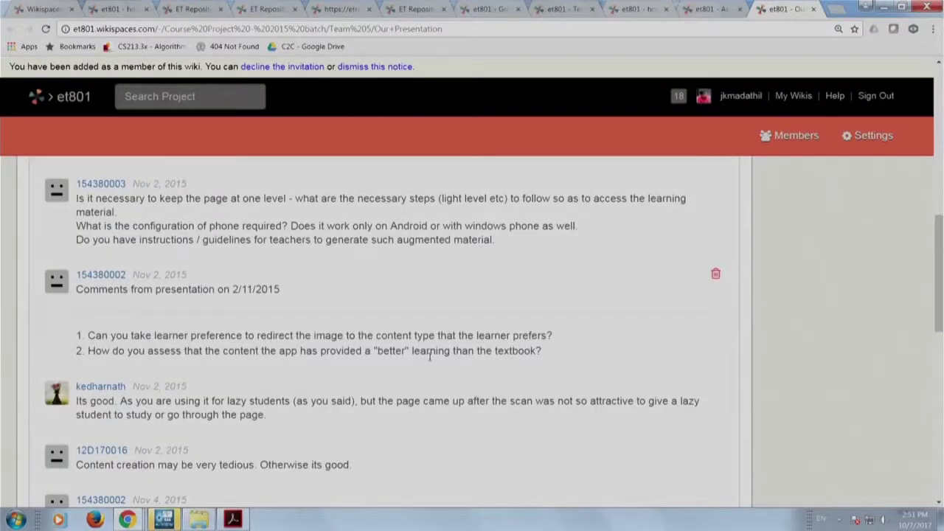
scroll(430, 356, down, 2)
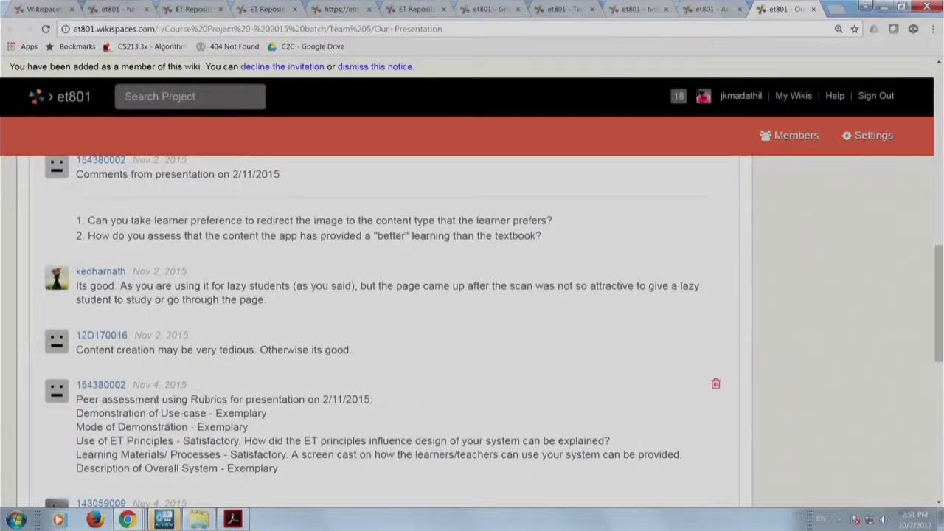
drag(76, 416, 604, 441)
click(264, 433)
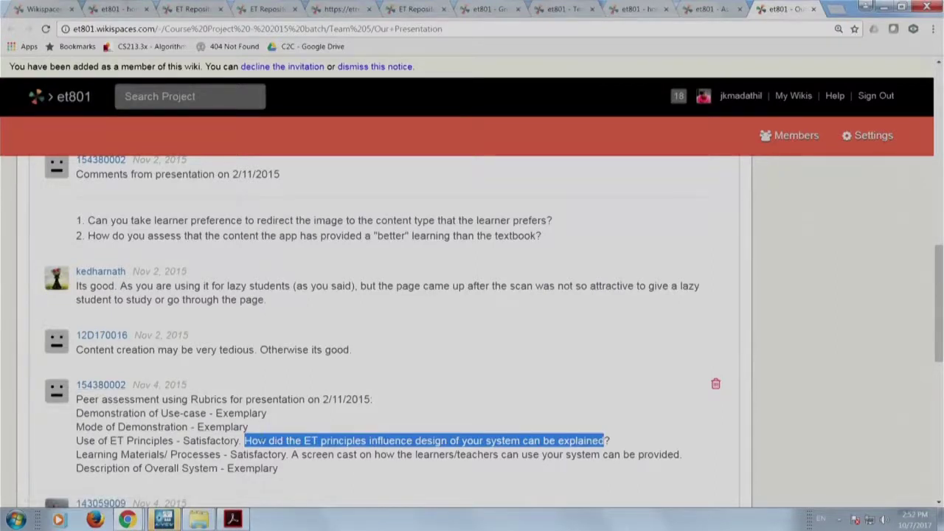
scroll(261, 437, down, 3)
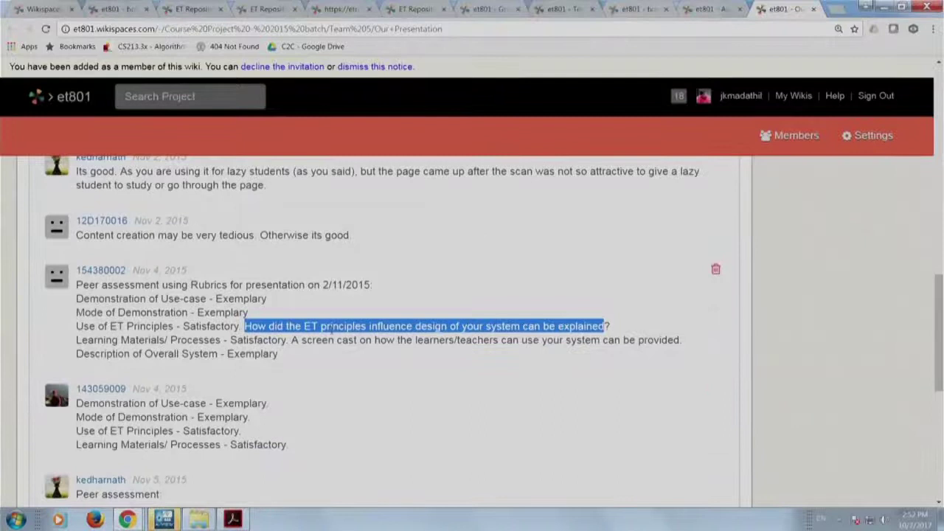
scroll(278, 412, down, 5)
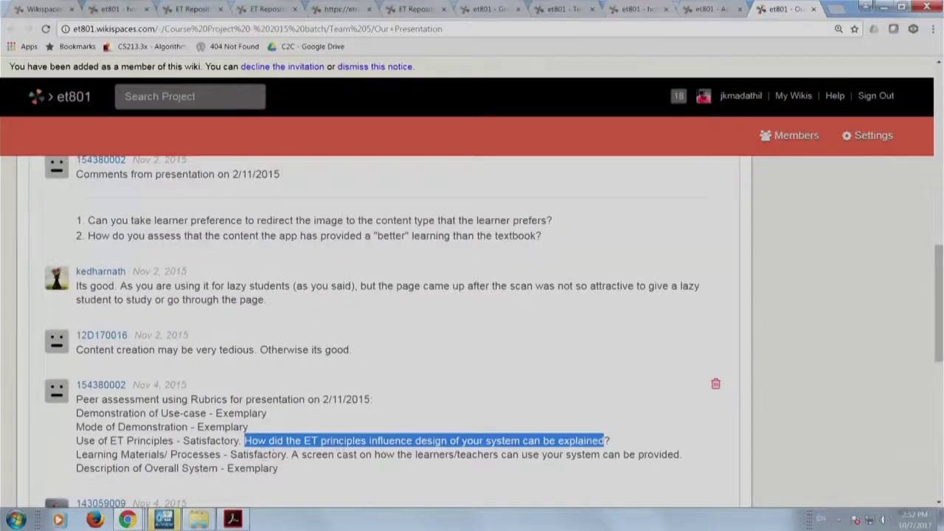
scroll(398, 452, down, 5)
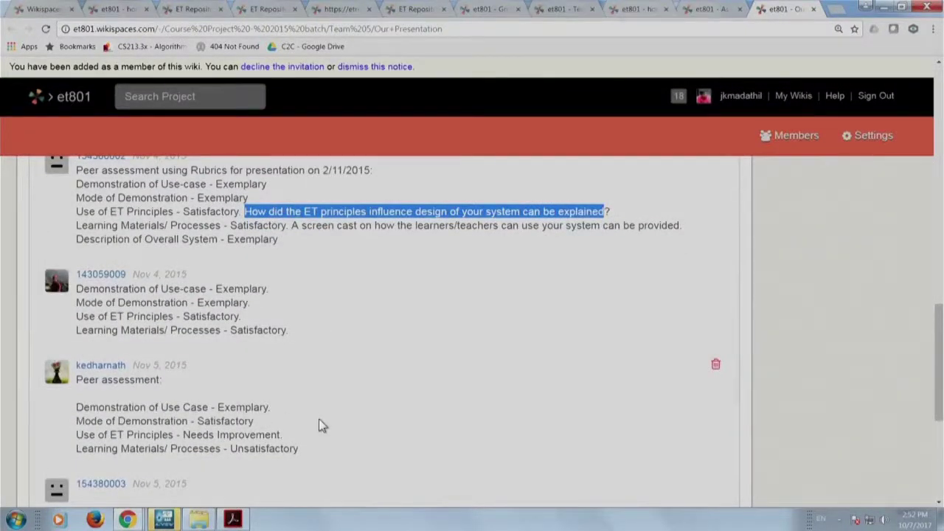
scroll(319, 419, up, 3)
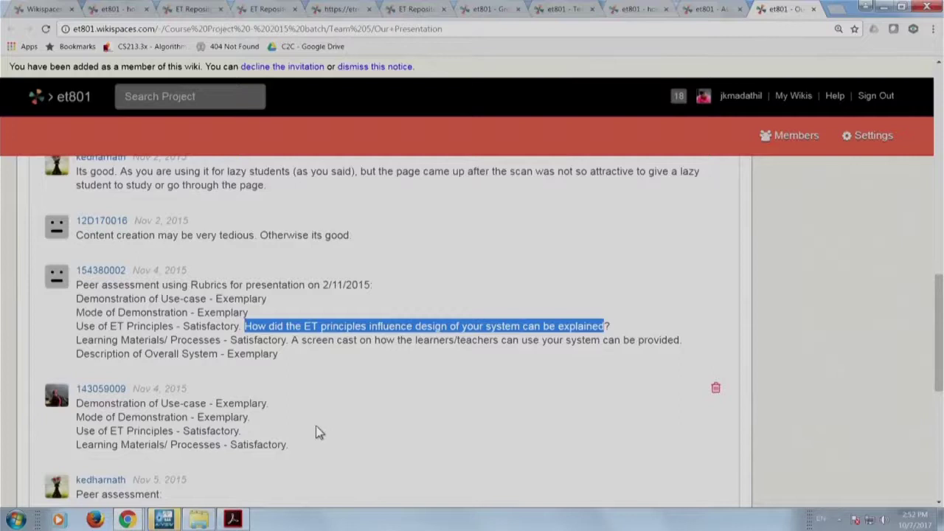
scroll(315, 428, down, 5)
scroll(315, 427, up, 15)
scroll(383, 332, up, 3)
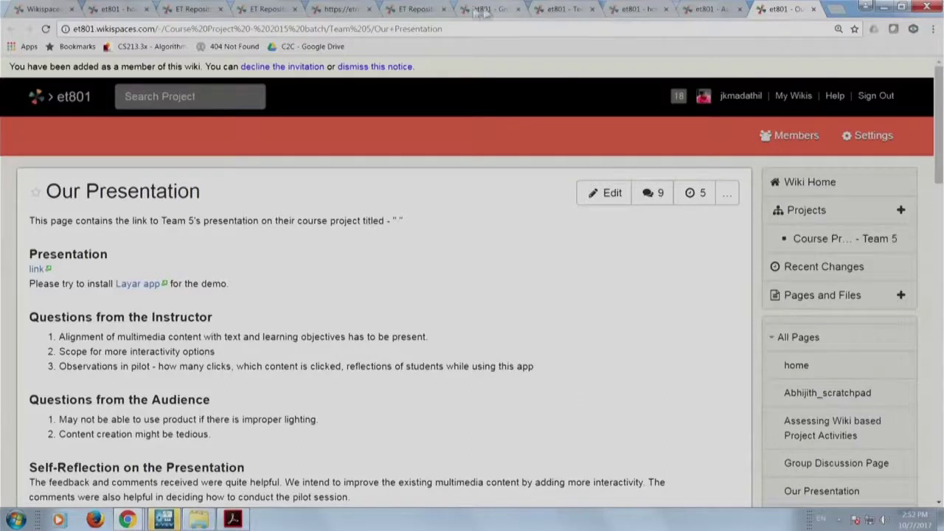
Show ET Repository's Storage page: 340 items using 2.10 MB of 5.00 GB available.
click(420, 9)
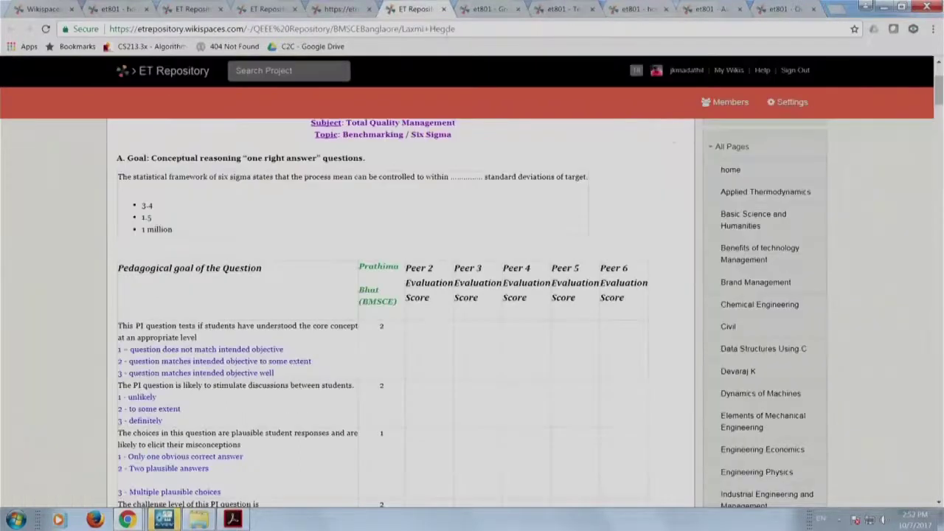
click(769, 107)
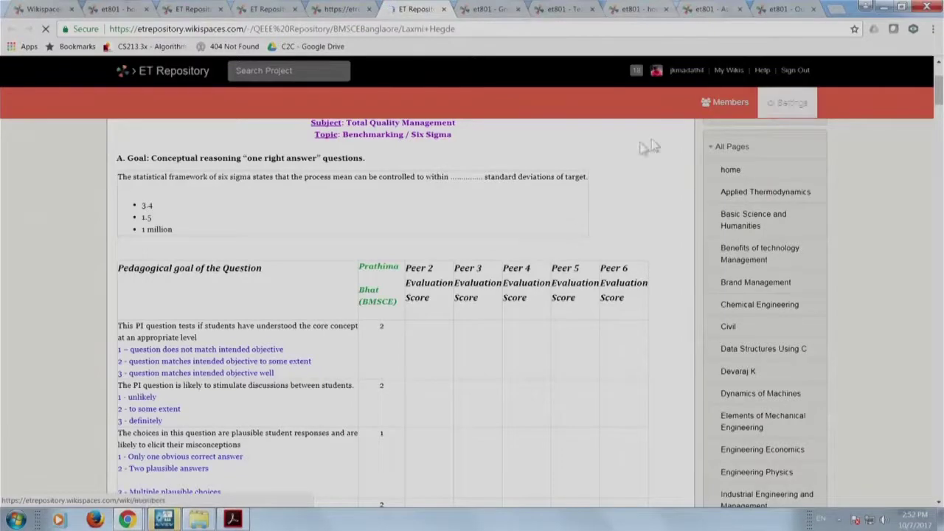
scroll(502, 246, down, 1)
scroll(503, 246, up, 1)
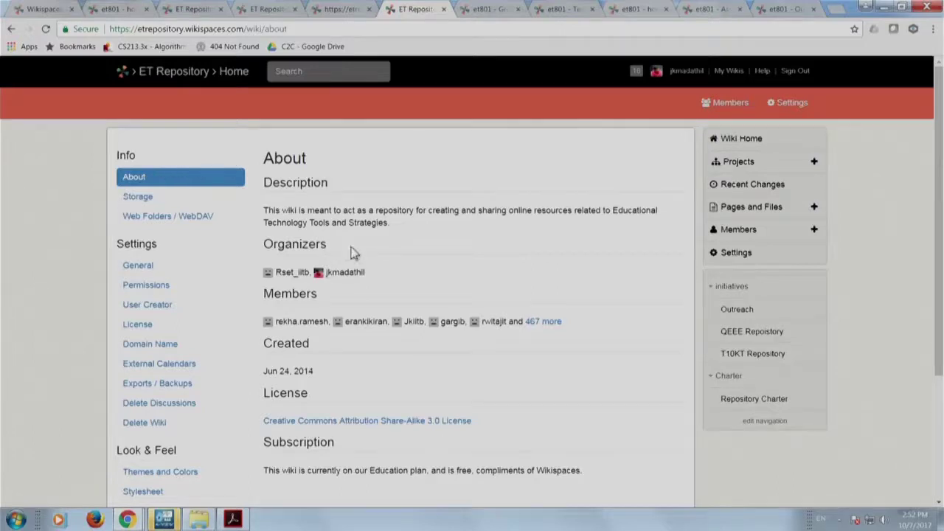
scroll(332, 357, down, 2)
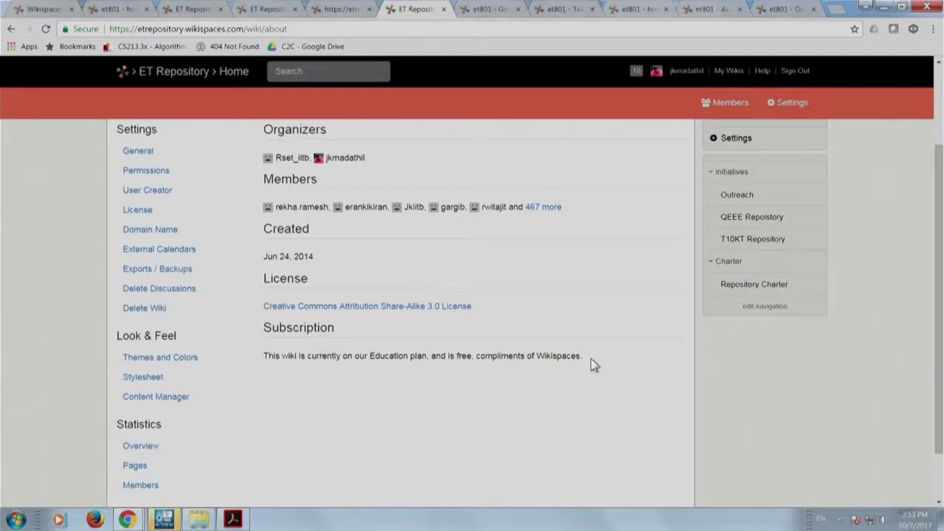
scroll(303, 393, up, 3)
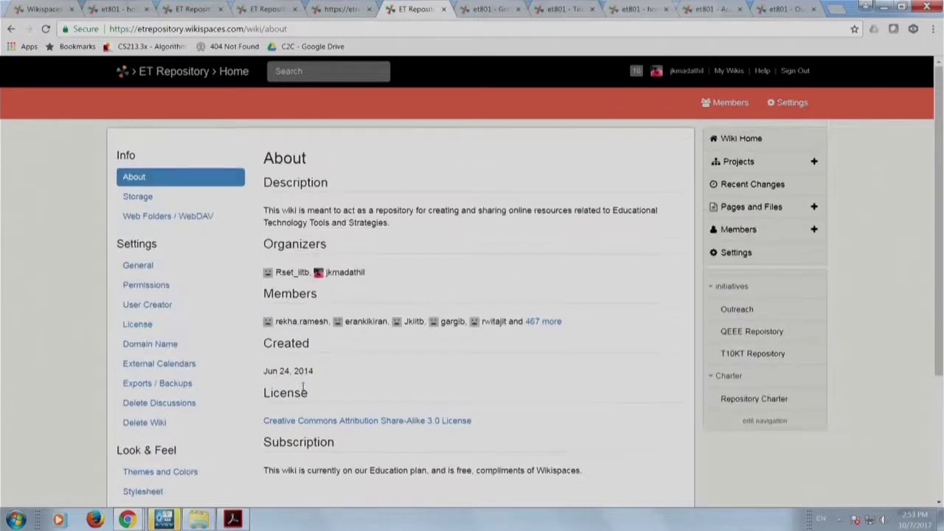
click(179, 204)
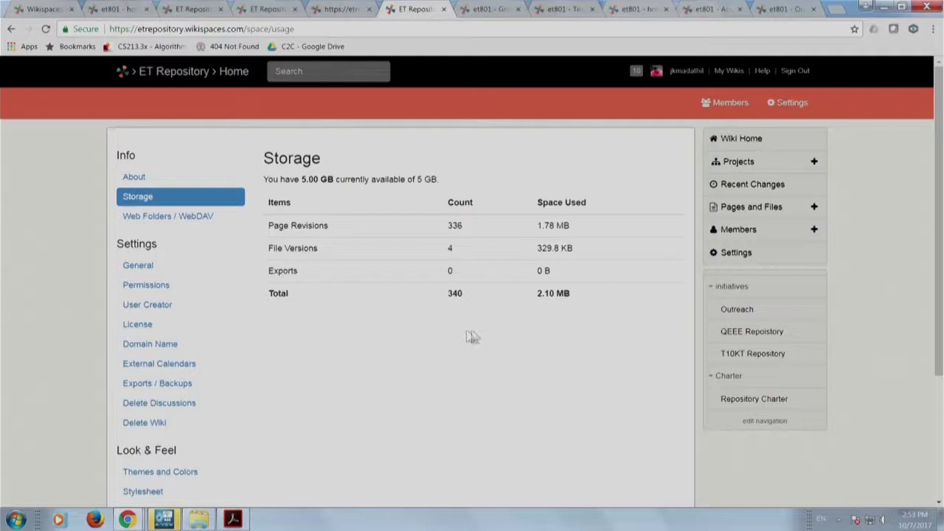
Show ET Repository's General settings with its name, description and Wiki application type.
click(155, 268)
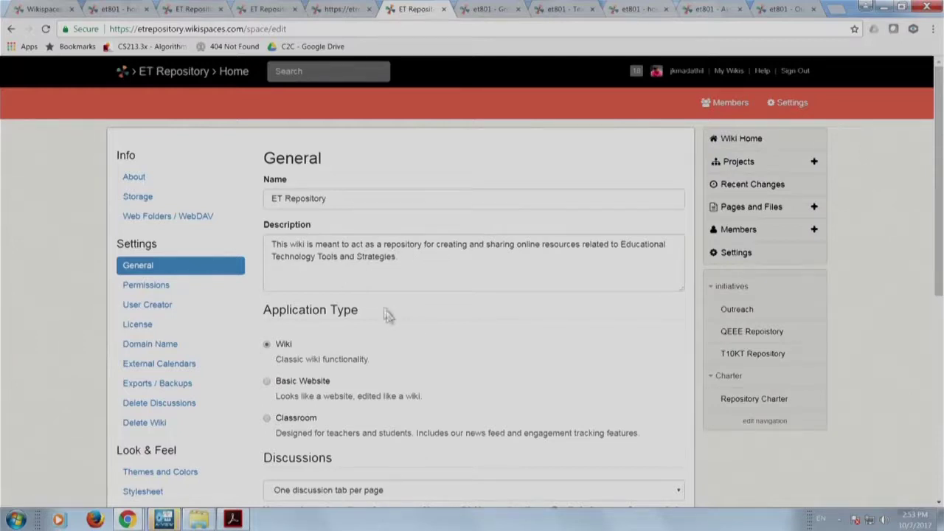
scroll(380, 319, down, 3)
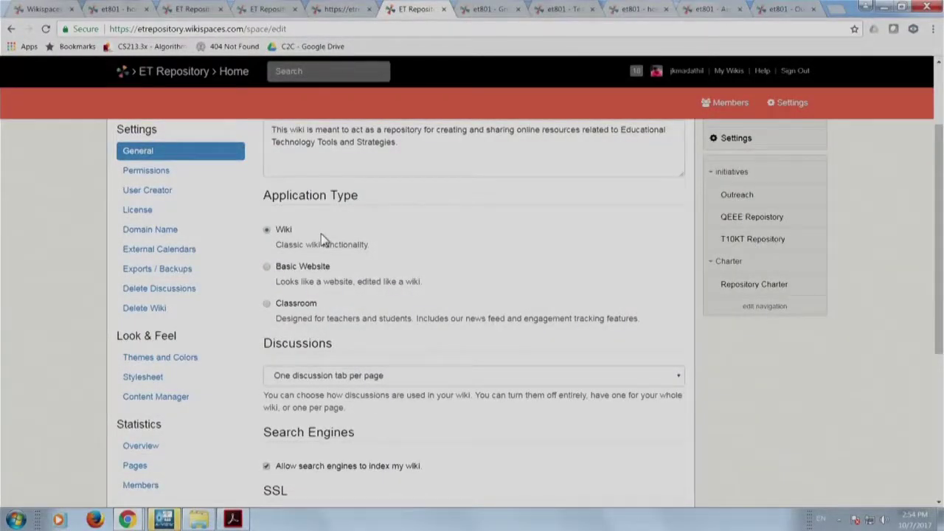
scroll(331, 280, down, 1)
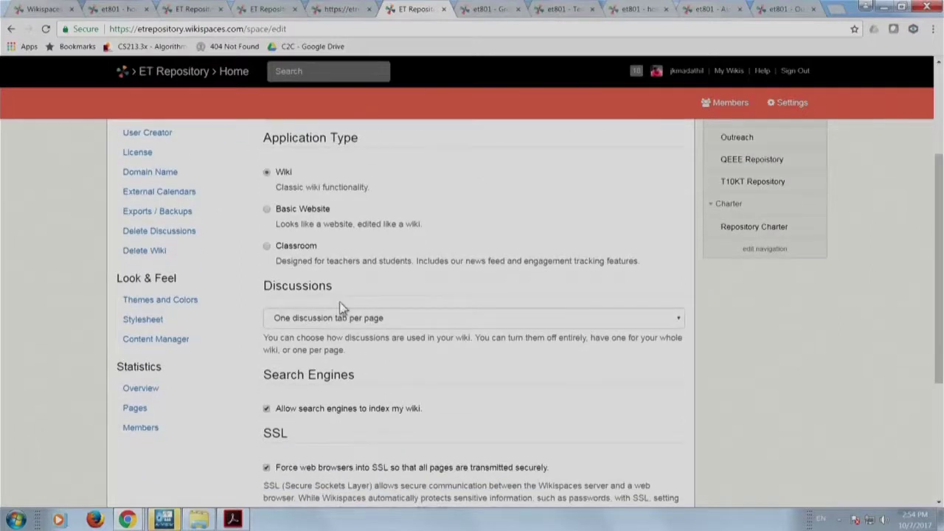
click(399, 323)
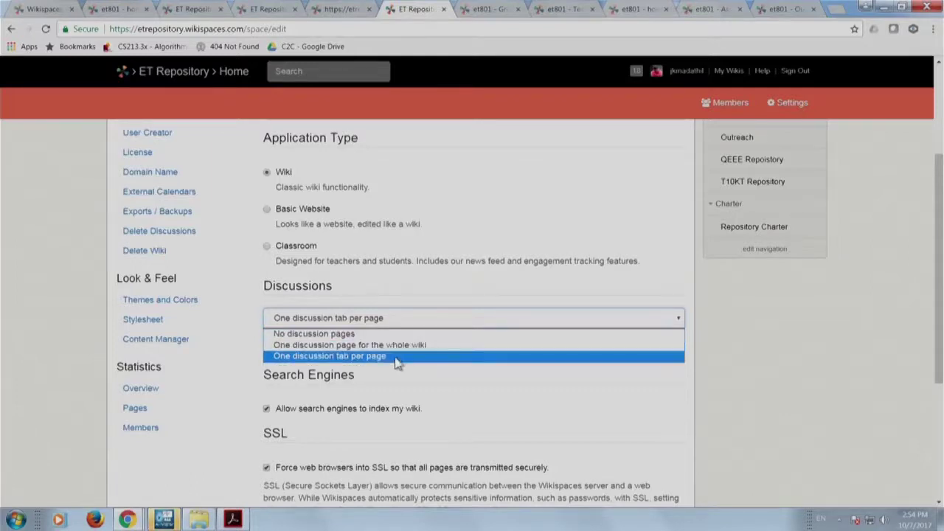
click(395, 358)
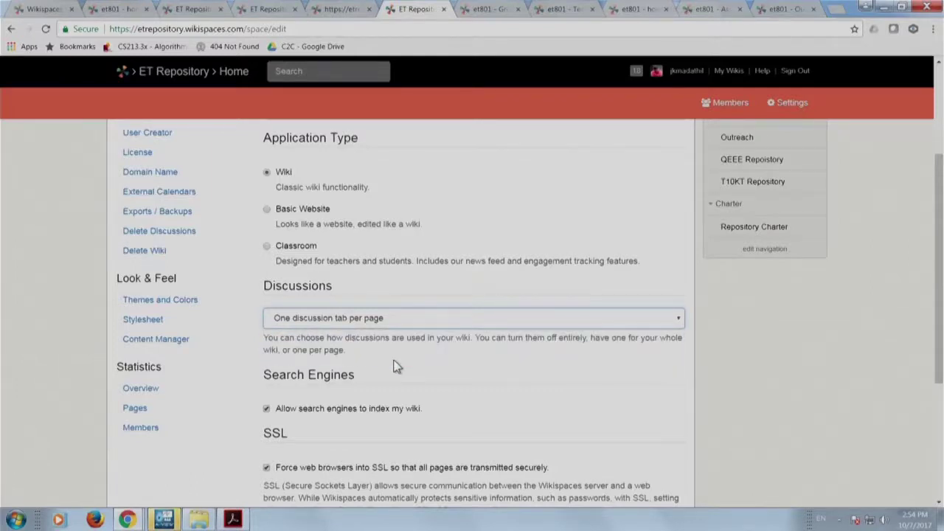
scroll(396, 365, down, 3)
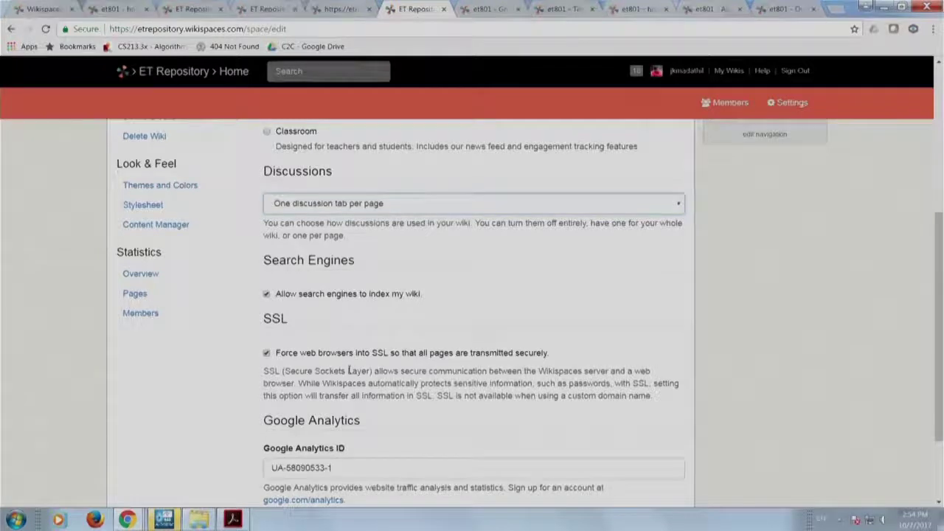
scroll(350, 367, down, 2)
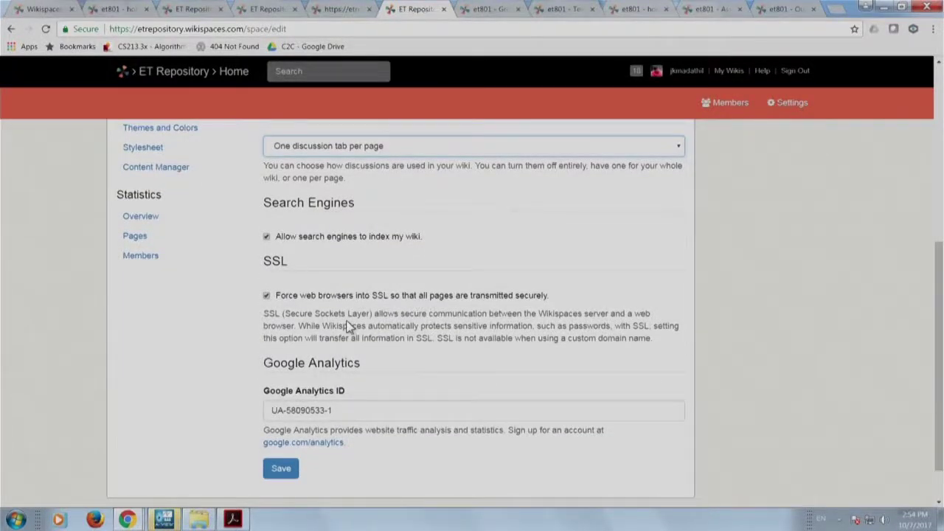
triple_click(352, 414)
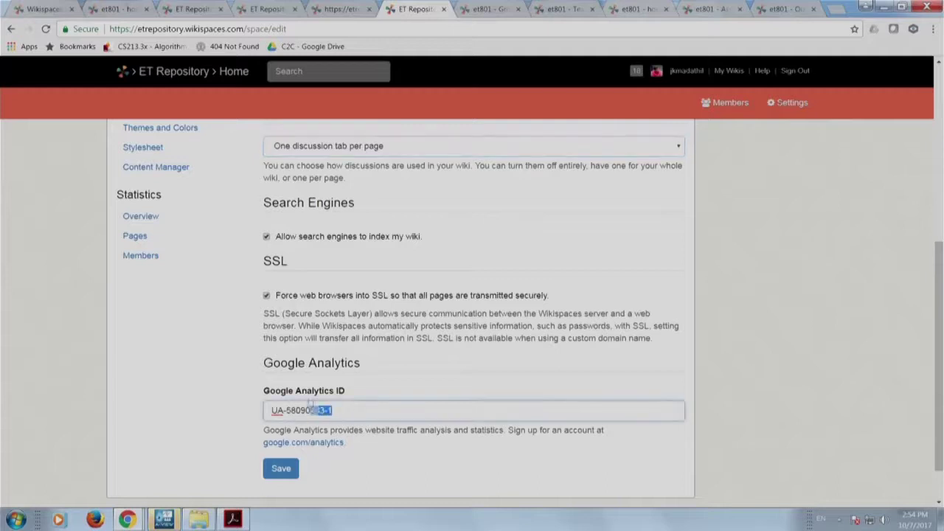
click(215, 409)
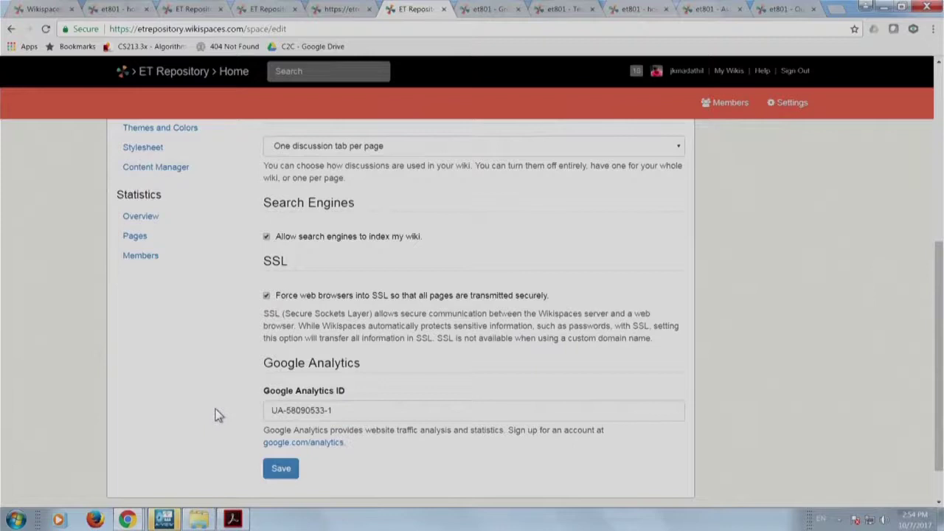
scroll(211, 419, up, 4)
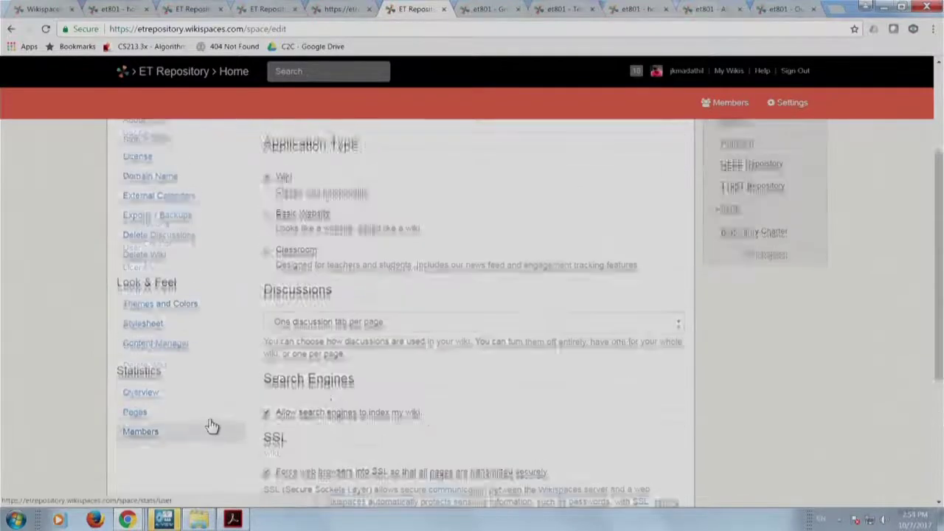
Check ET Repository's Protected permissions, then return to et801's Our Presentation page.
click(187, 235)
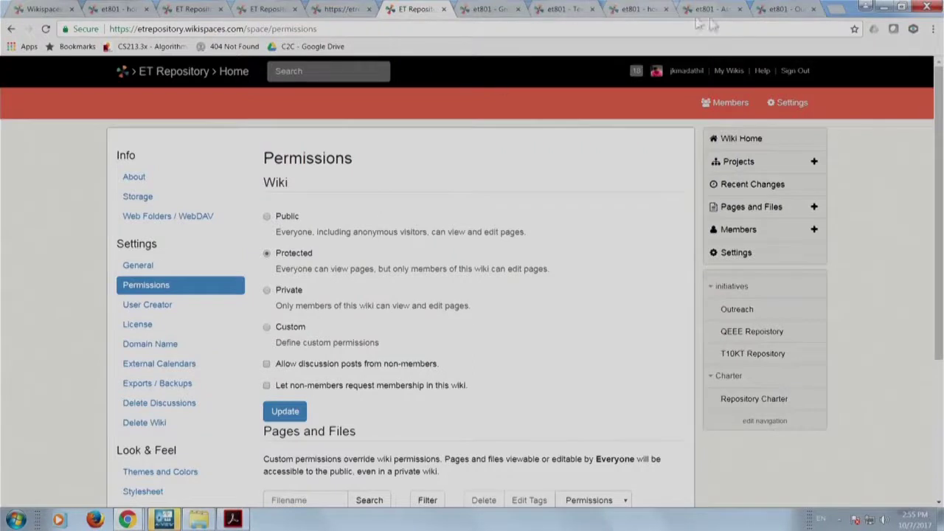
click(776, 9)
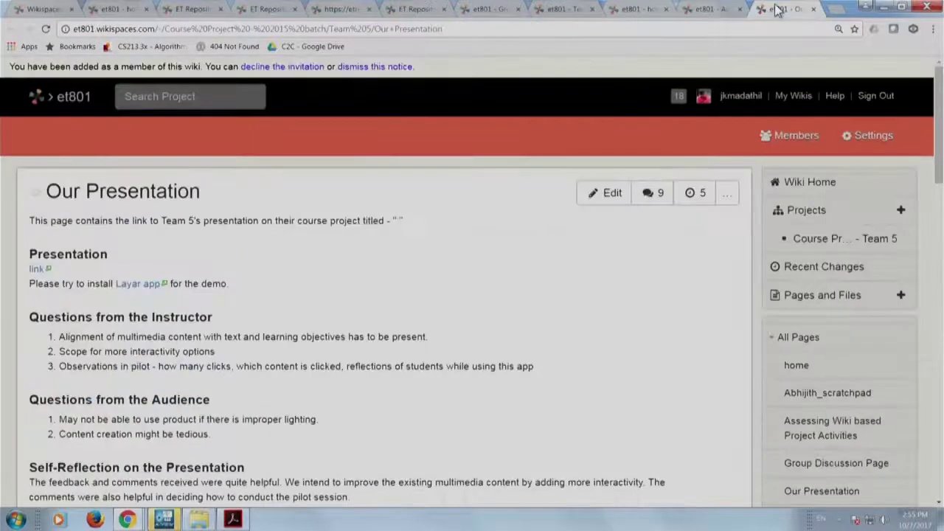
View et801's Protected permissions, then return to ET Repository's BMSCEBangalore home page.
click(847, 137)
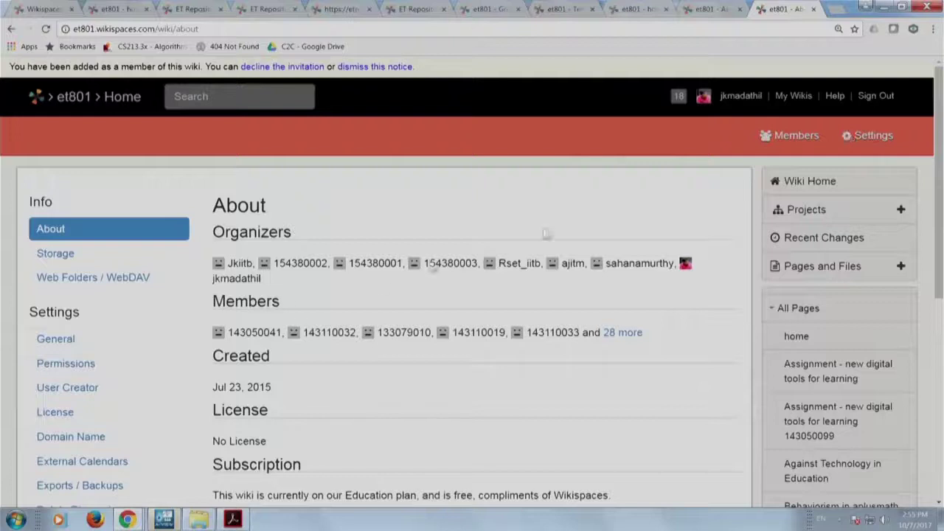
click(78, 369)
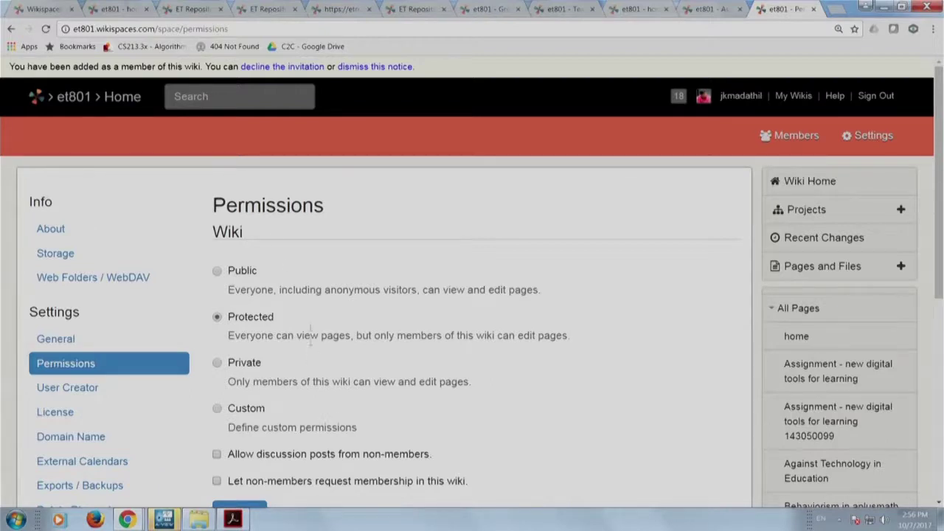
click(113, 30)
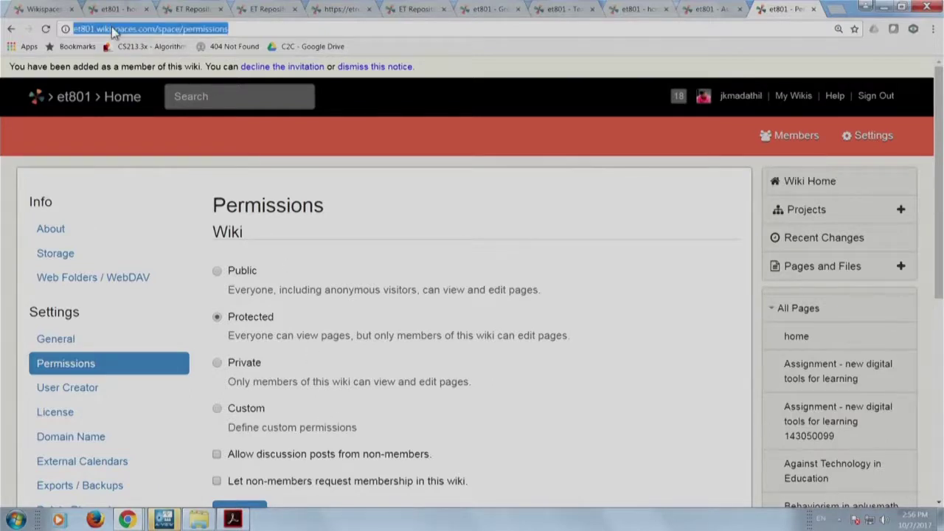
click(113, 30)
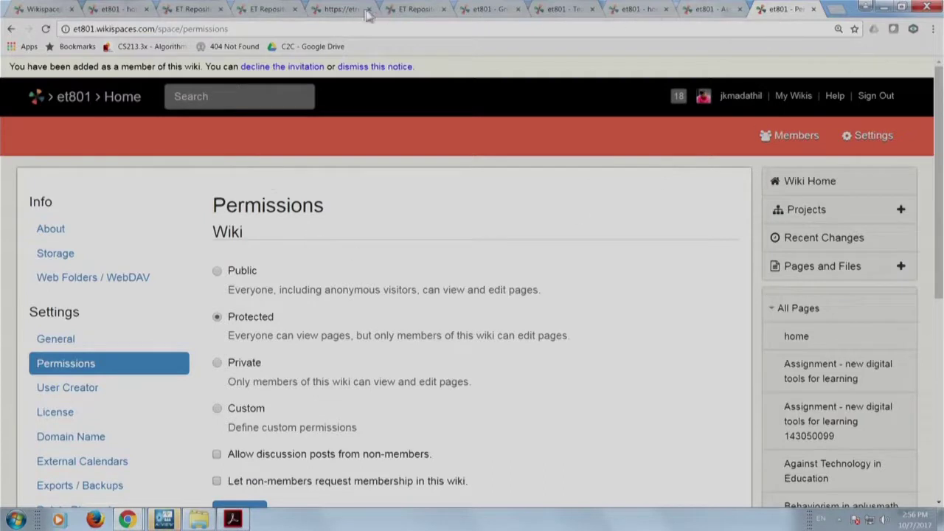
click(253, 10)
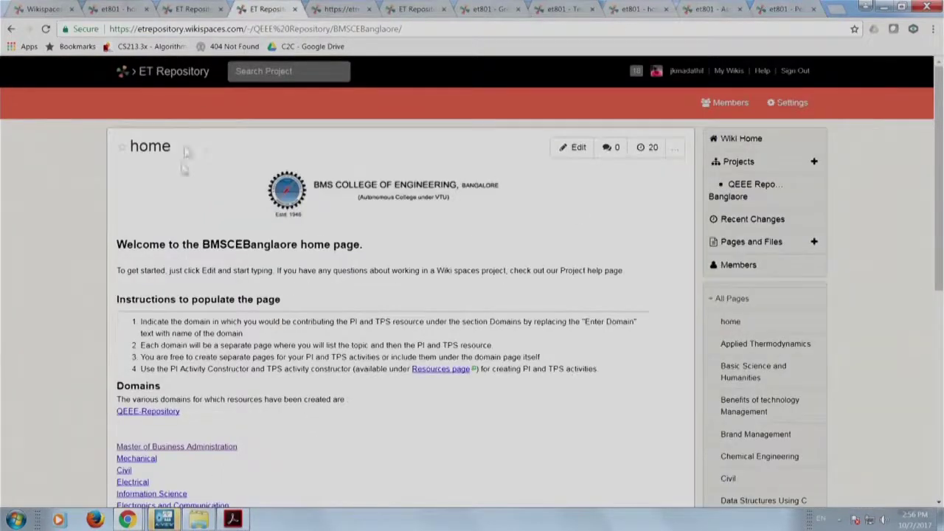
Review ET Repository's license options, set to Creative Commons Attribution Share-Alike 3.0.
click(325, 10)
key(ctrl+Tab)
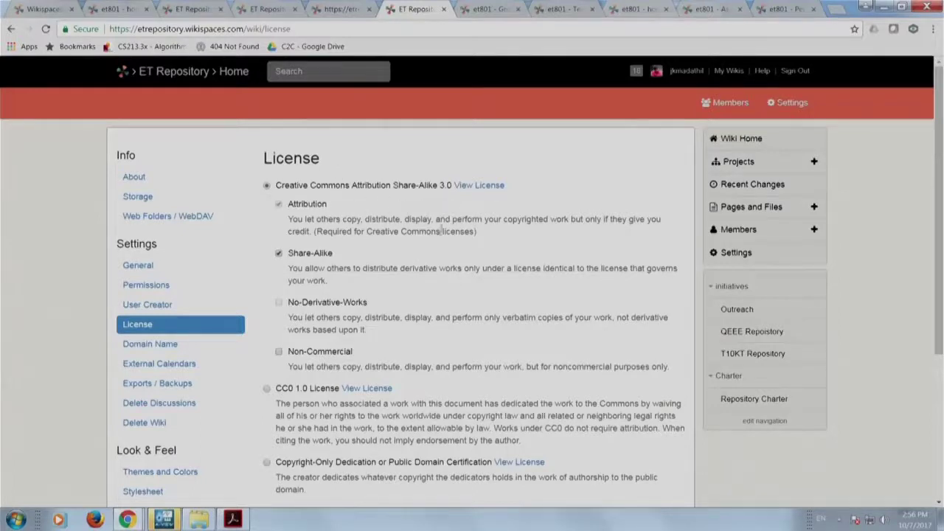
scroll(365, 295, down, 1)
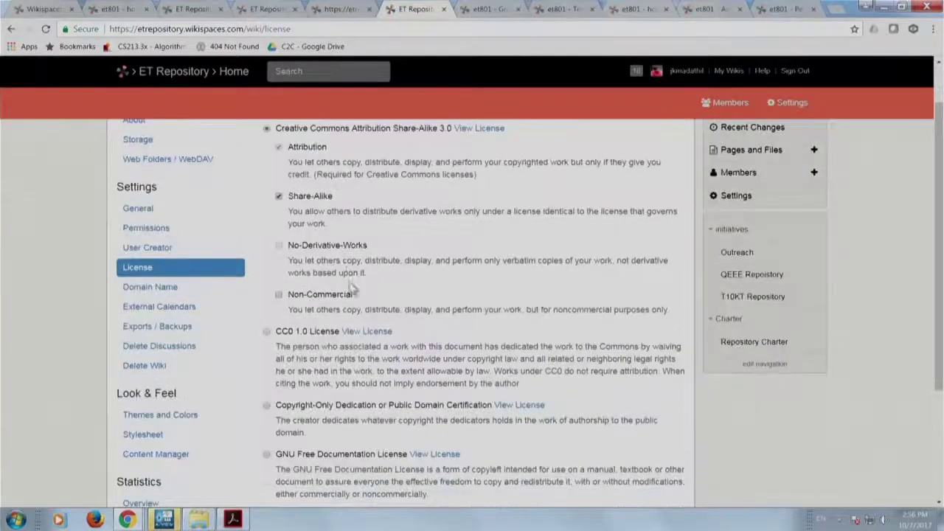
scroll(362, 207, up, 1)
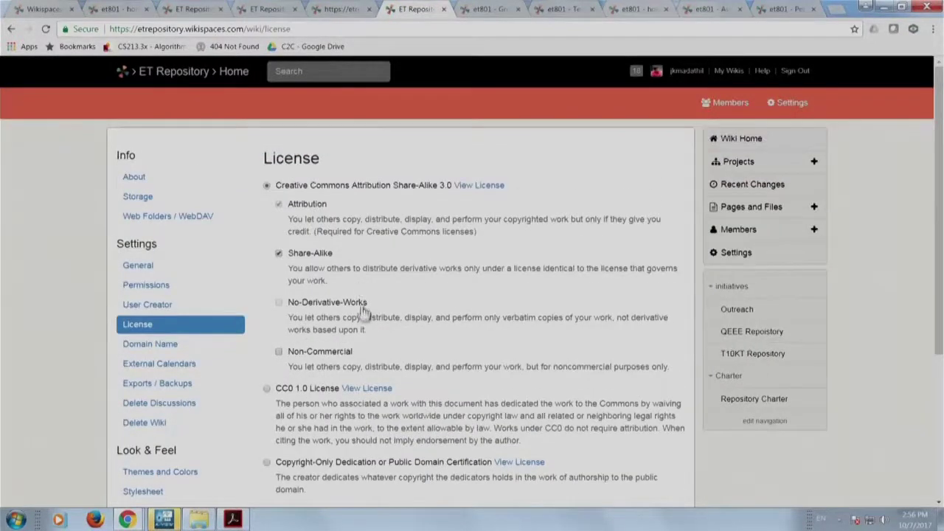
scroll(379, 352, down, 1)
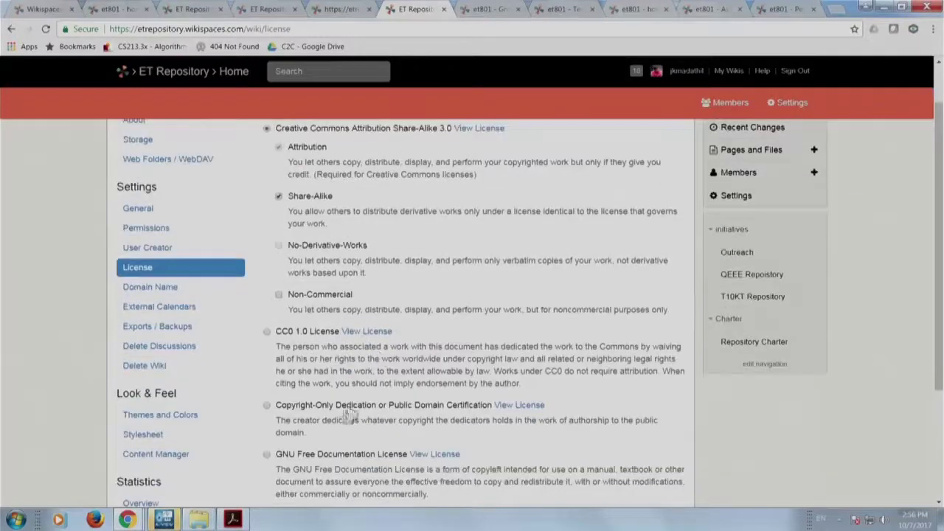
scroll(340, 412, down, 1)
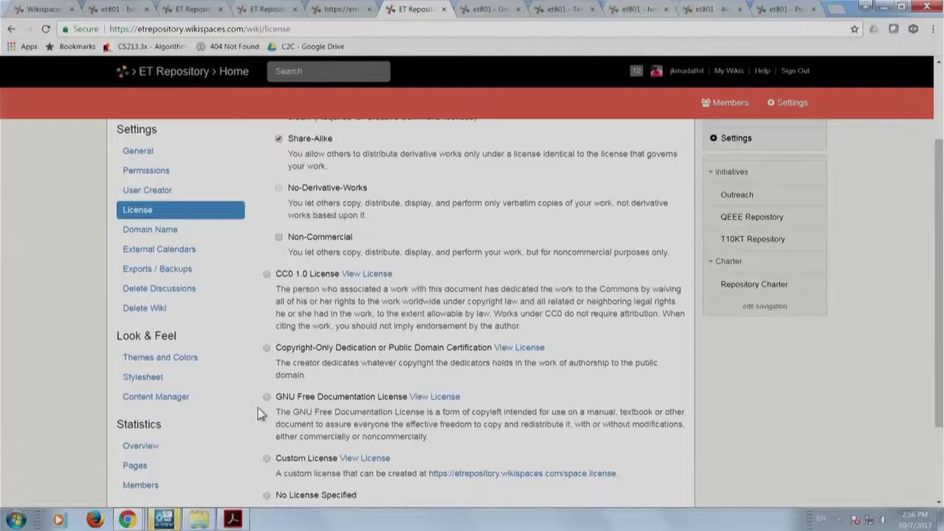
scroll(380, 407, down, 2)
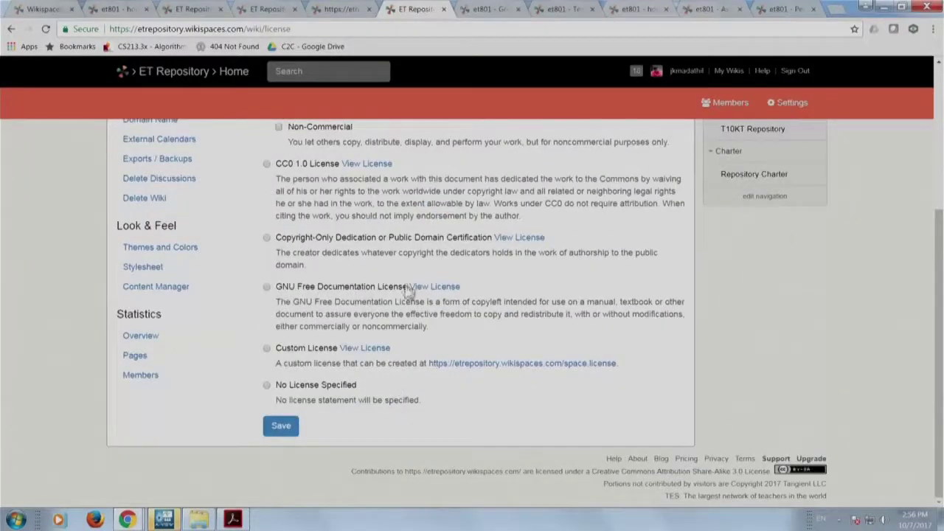
scroll(404, 349, up, 2)
scroll(413, 380, down, 2)
Look through ET Repository's Themes and Colors and Stylesheet settings.
scroll(221, 376, up, 2)
click(186, 426)
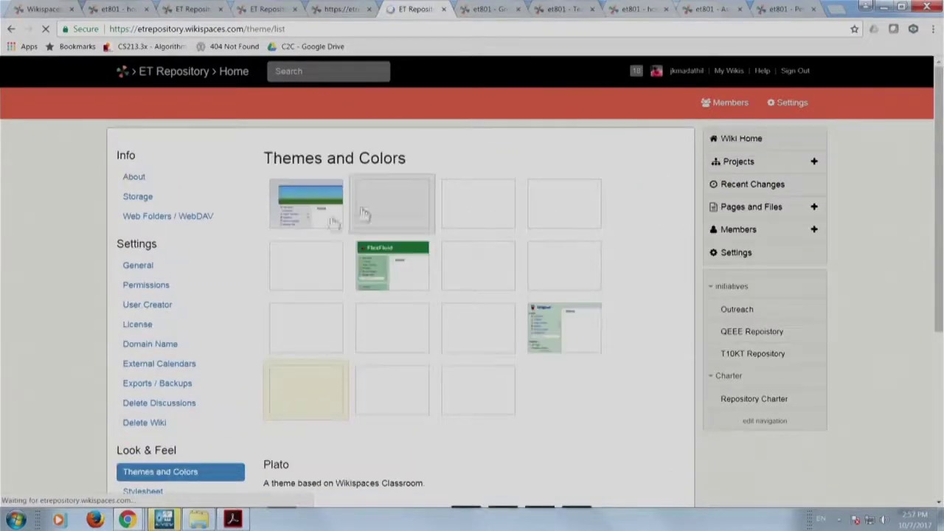
scroll(196, 373, down, 2)
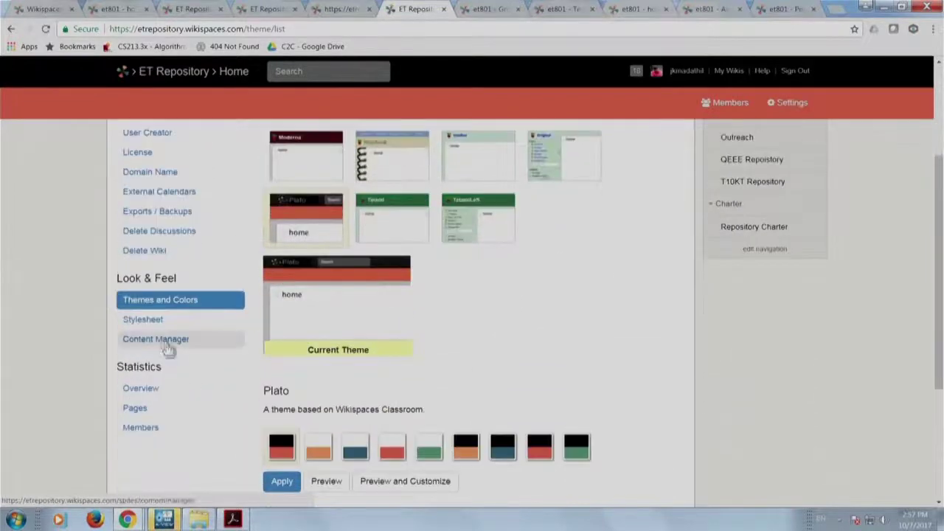
click(166, 331)
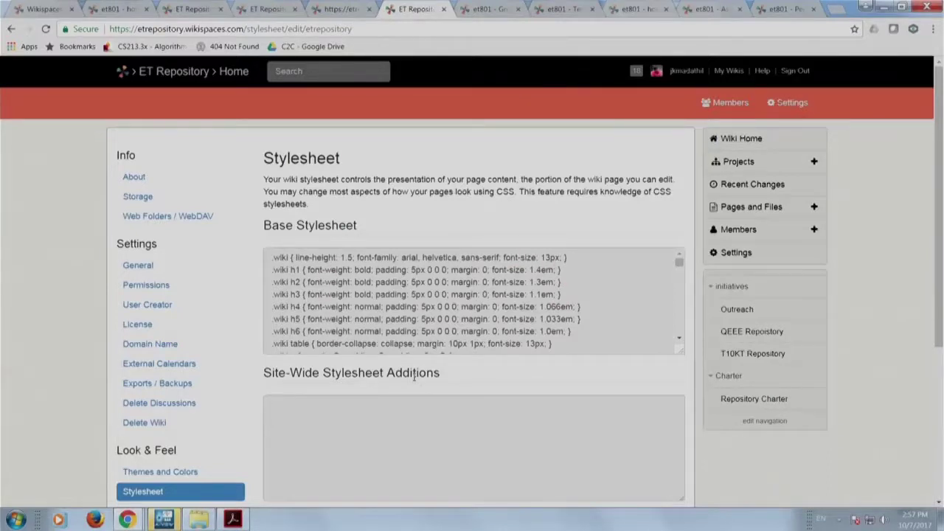
scroll(245, 429, down, 2)
Open the Content Manager and check its Page Type options, leaving them unchanged.
click(168, 398)
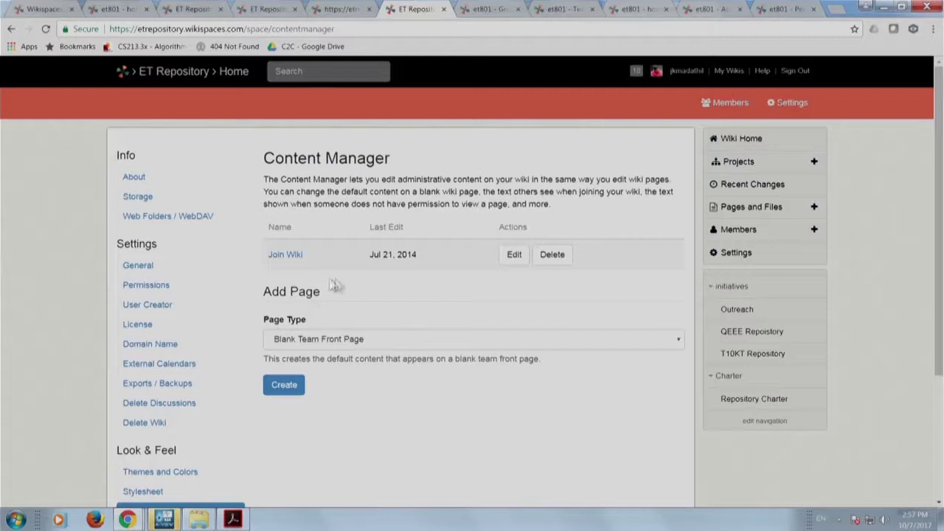
scroll(413, 388, down, 1)
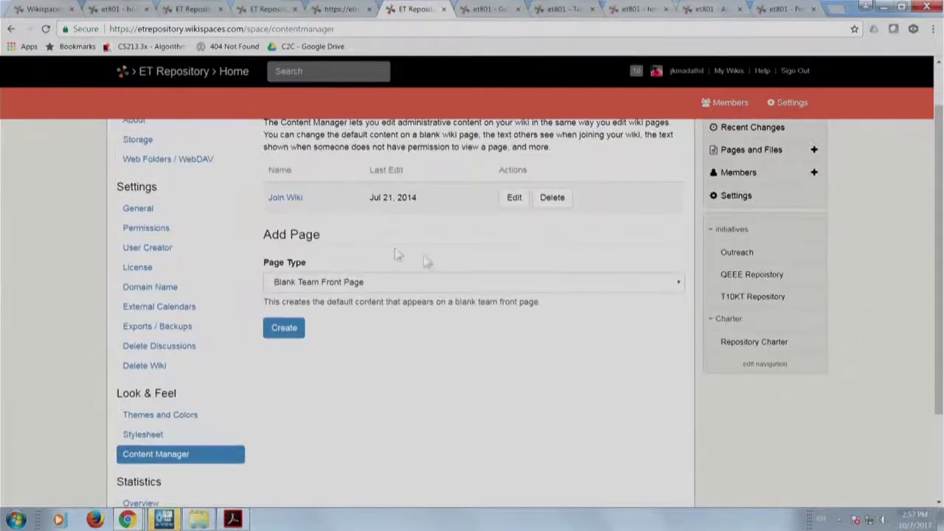
click(551, 284)
click(552, 285)
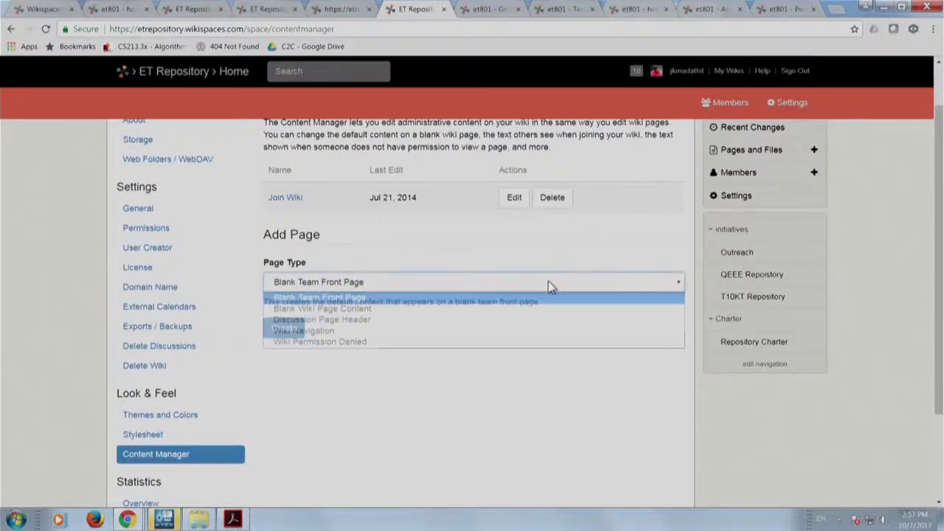
scroll(361, 399, down, 2)
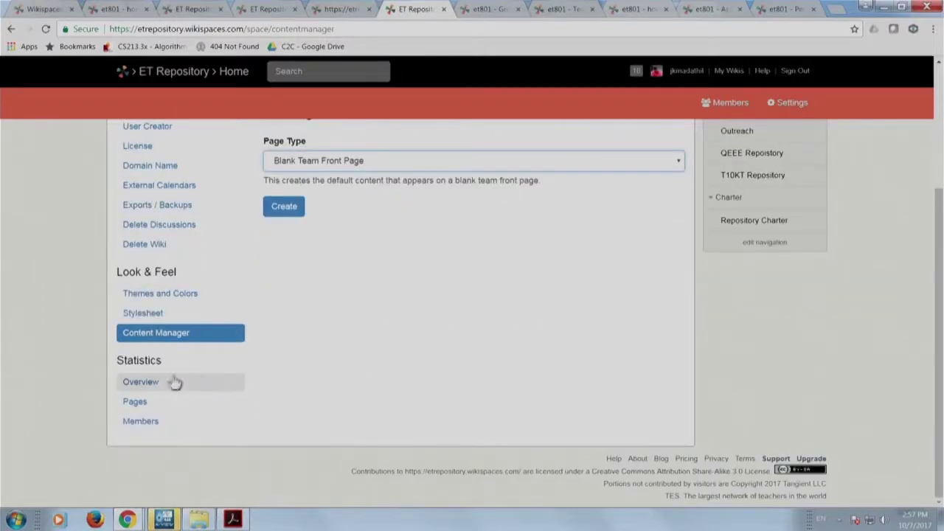
Open ET Repository's Statistics Overview, reload it, and show December's statistics.
click(174, 394)
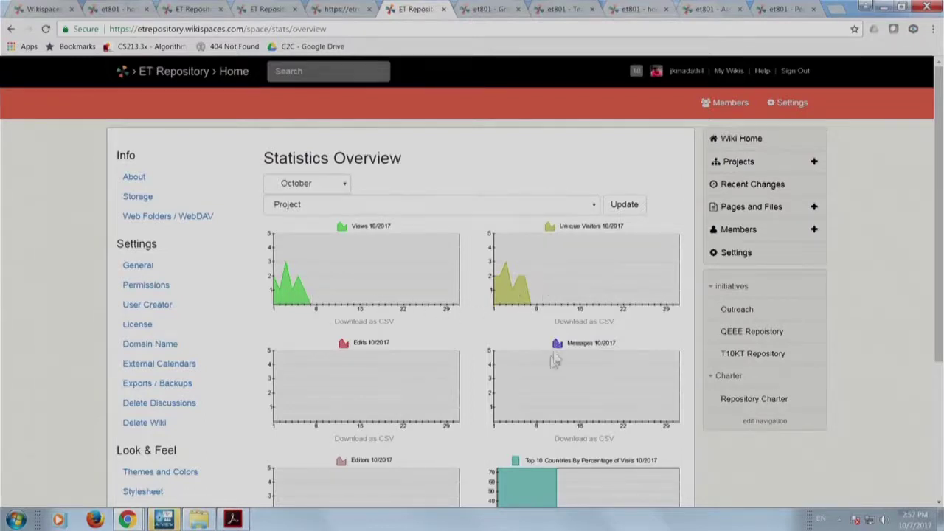
scroll(389, 441, down, 3)
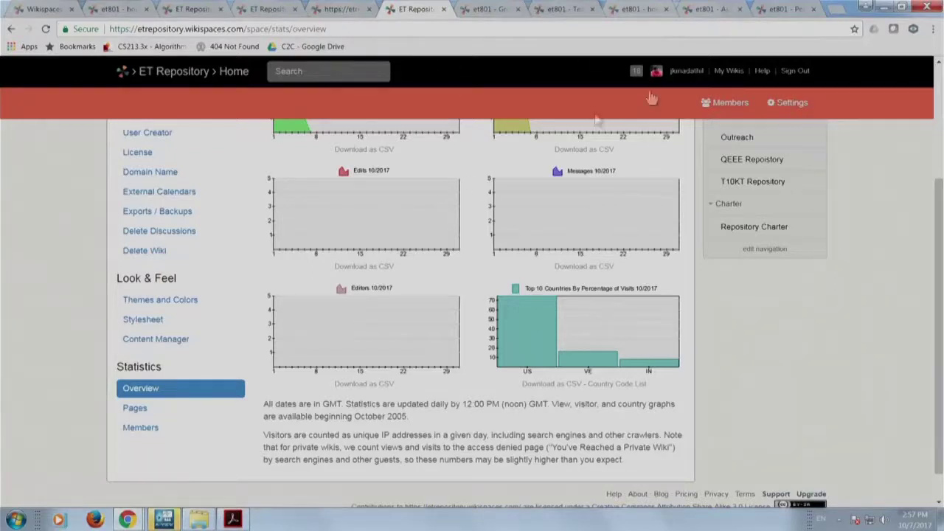
key(F5)
click(341, 183)
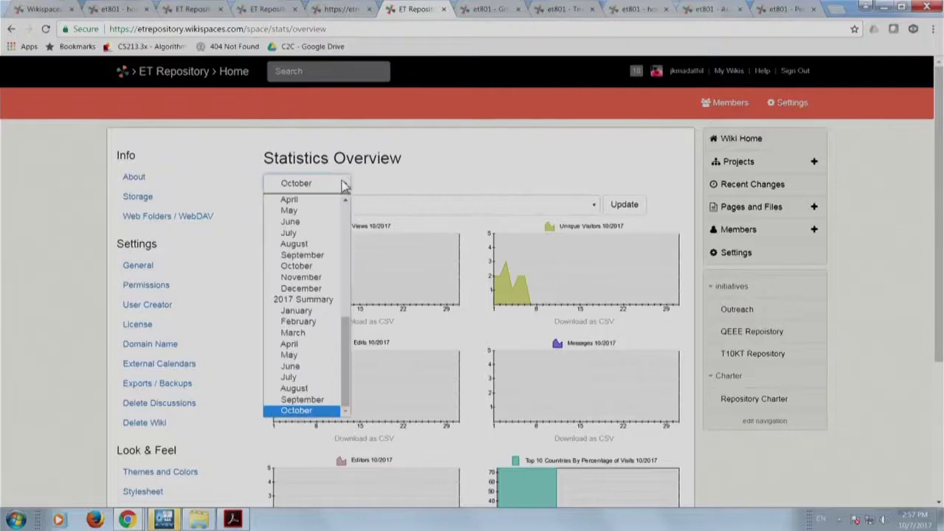
scroll(306, 314, up, 6)
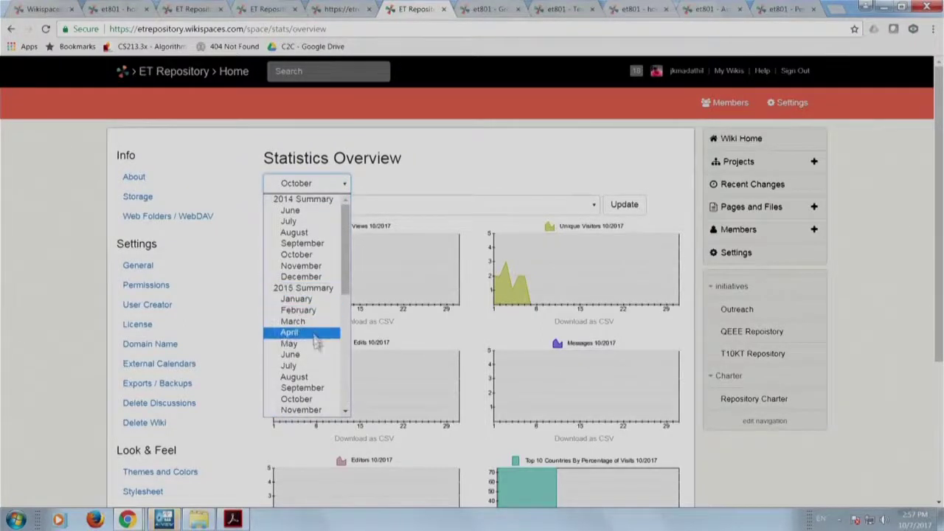
scroll(318, 398, down, 5)
scroll(319, 384, up, 5)
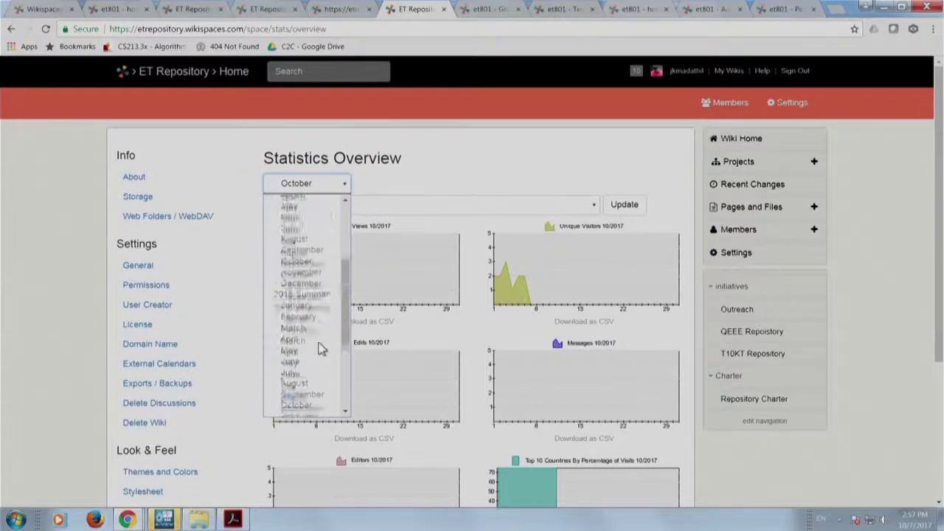
scroll(320, 348, down, 3)
click(320, 314)
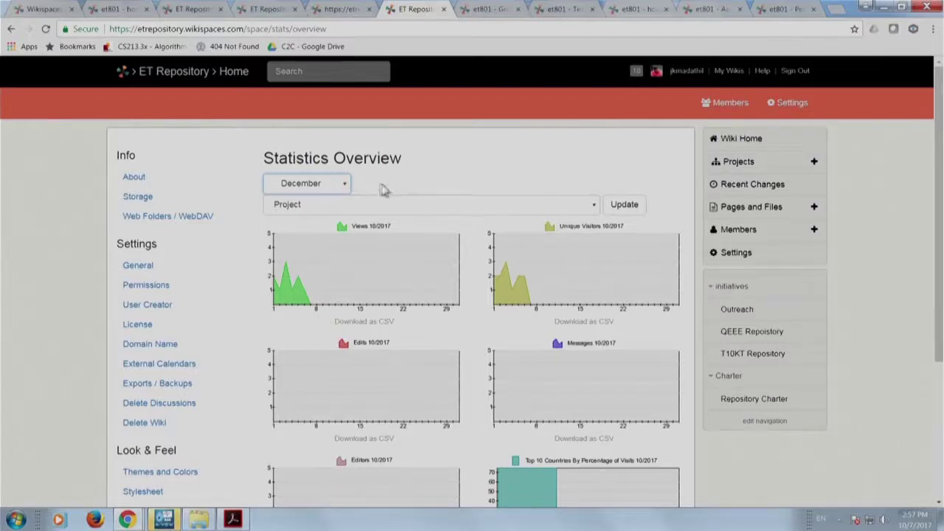
Change the overview's reporting month to January.
click(345, 184)
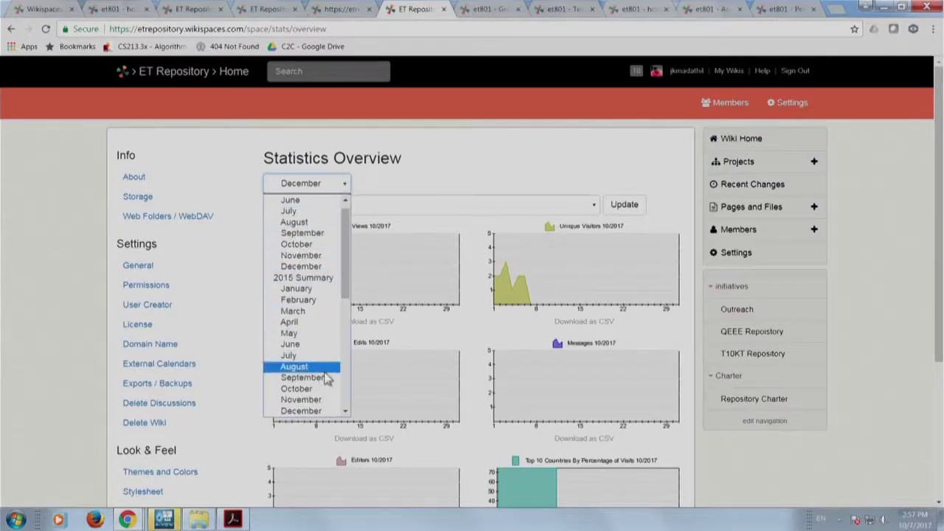
scroll(328, 378, up, 1)
click(317, 319)
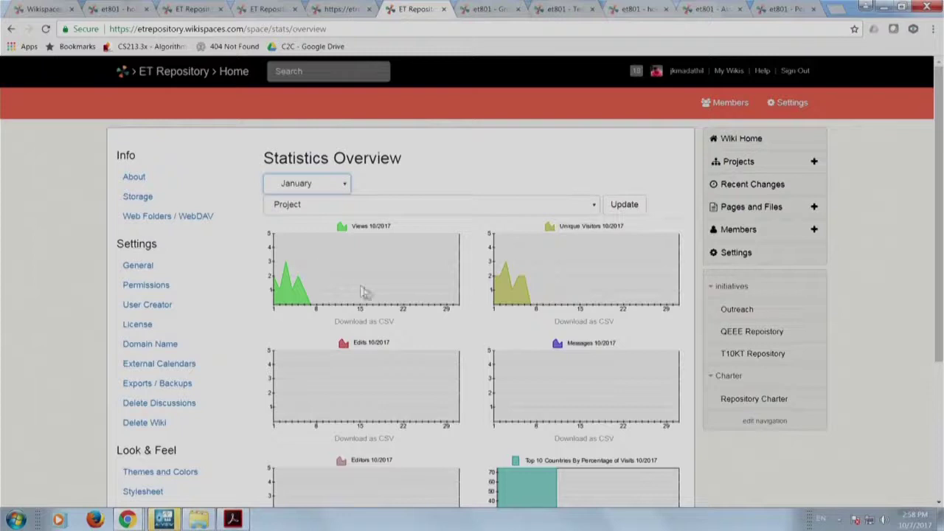
click(343, 184)
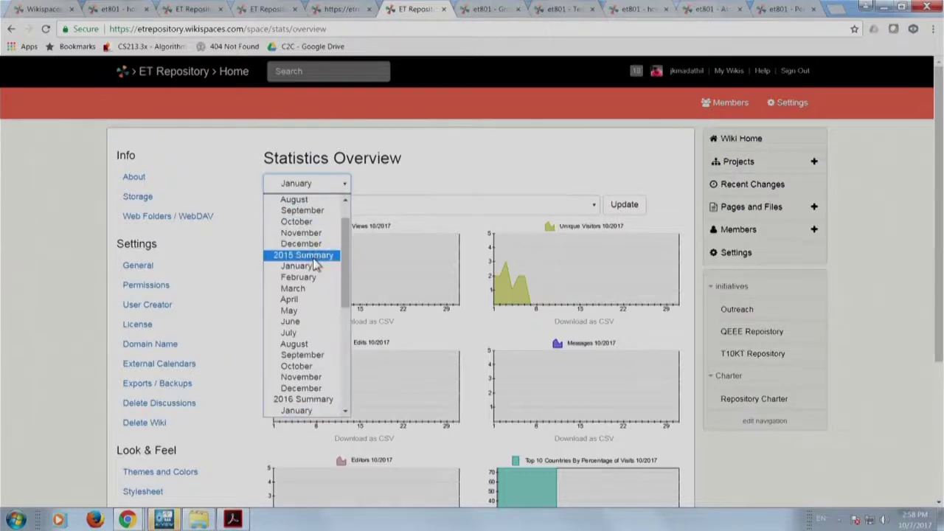
scroll(315, 264, up, 1)
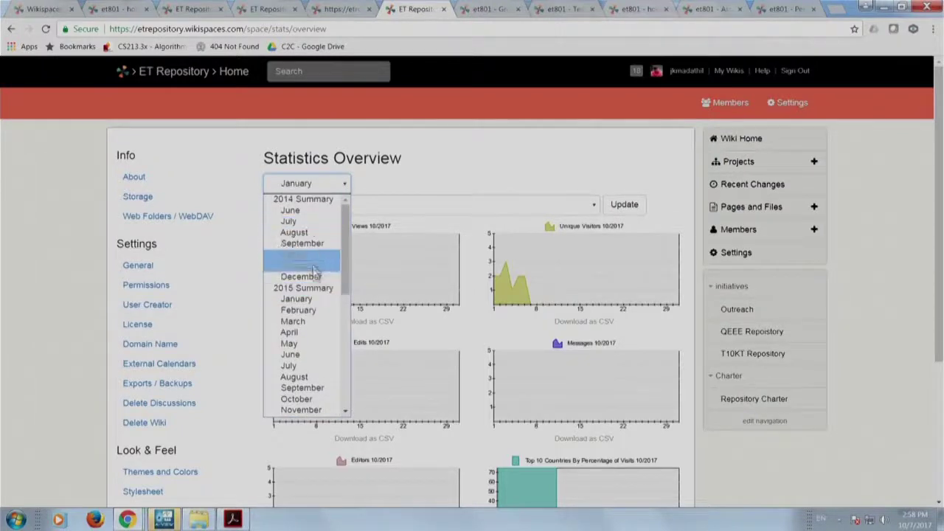
click(313, 301)
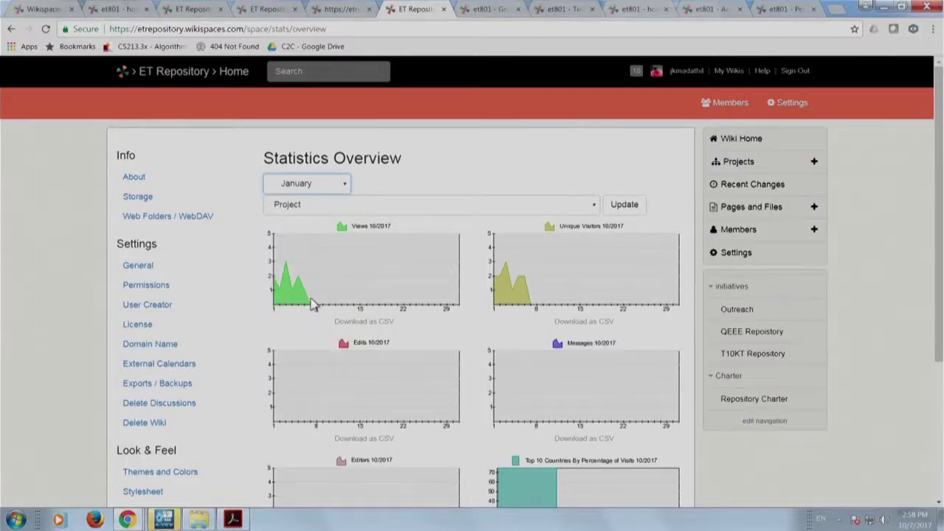
scroll(400, 386, down, 3)
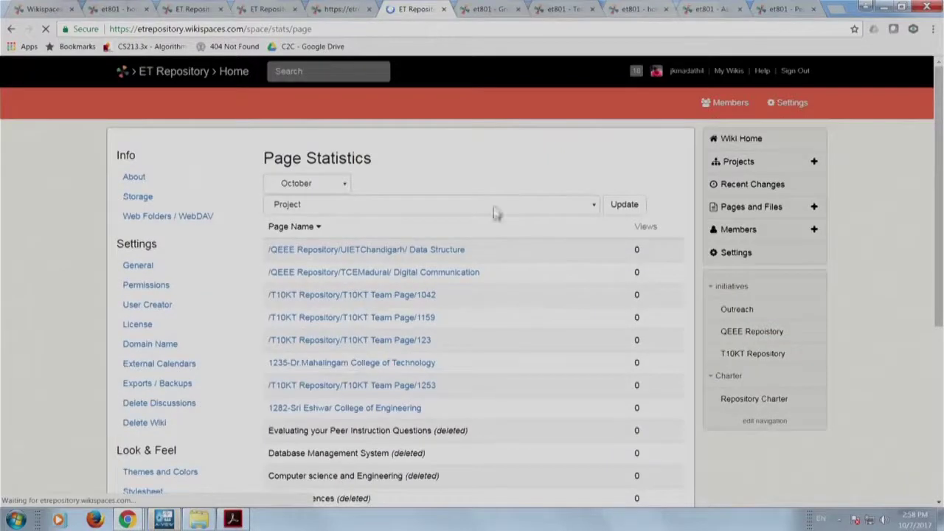
Scroll the page statistics, then show ET Repository's member statistics for January.
scroll(494, 204, down, 2)
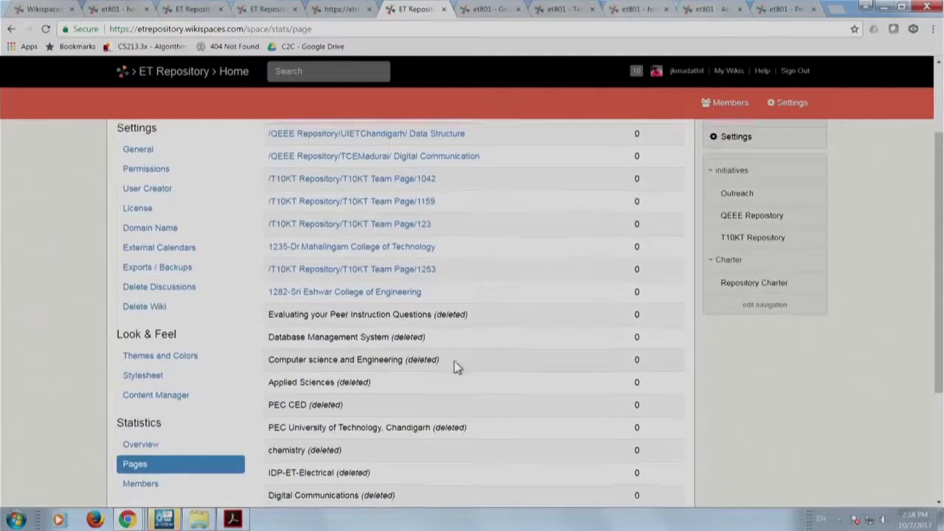
scroll(455, 362, down, 2)
scroll(453, 361, down, 1)
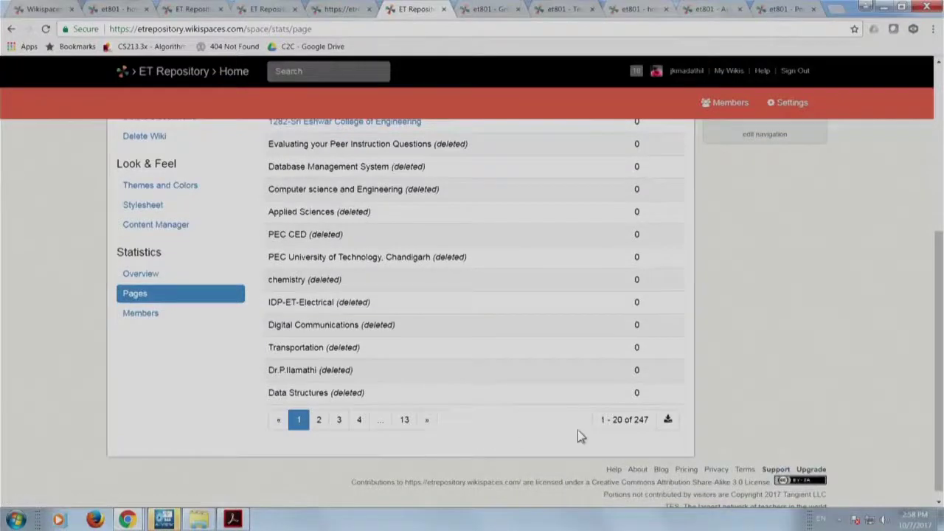
scroll(579, 435, up, 3)
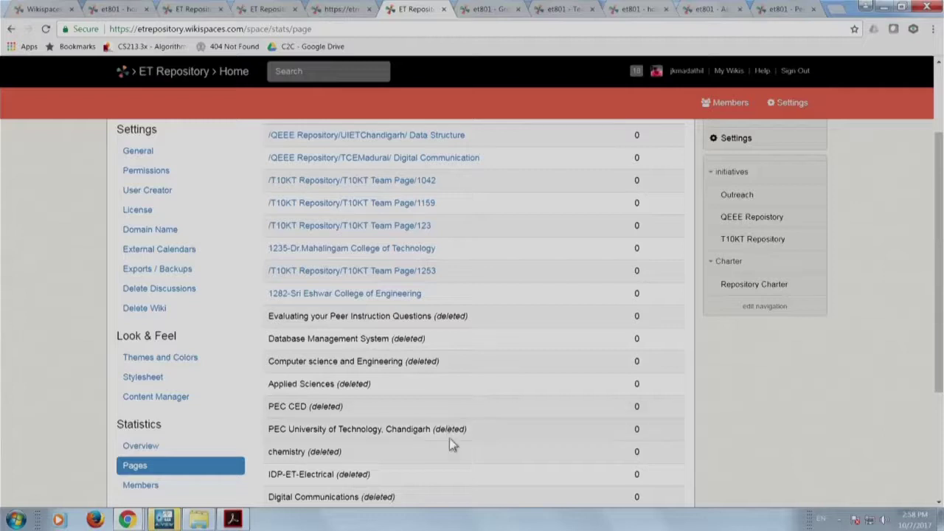
scroll(448, 441, down, 3)
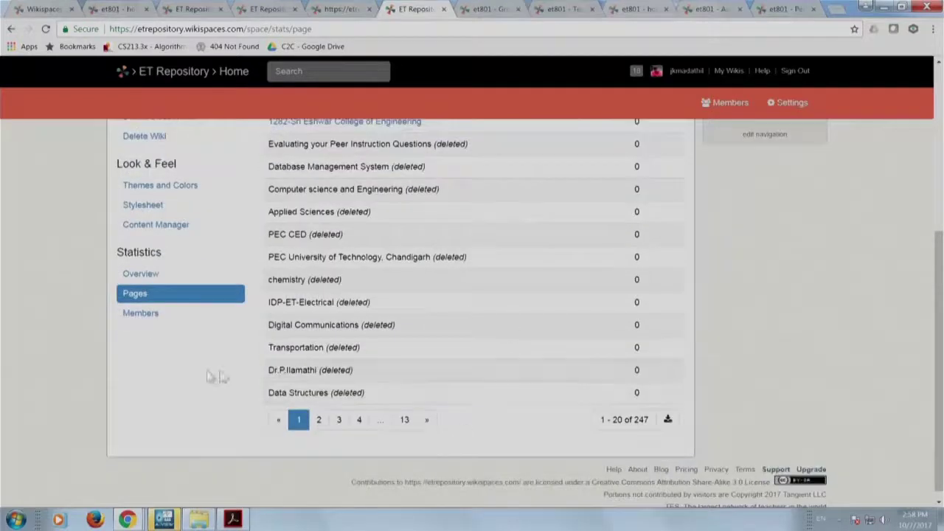
click(148, 315)
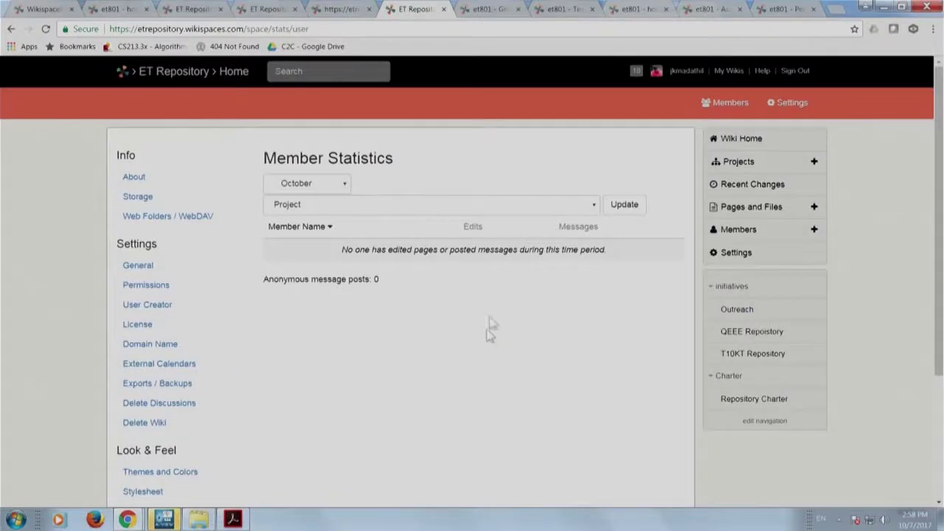
click(333, 187)
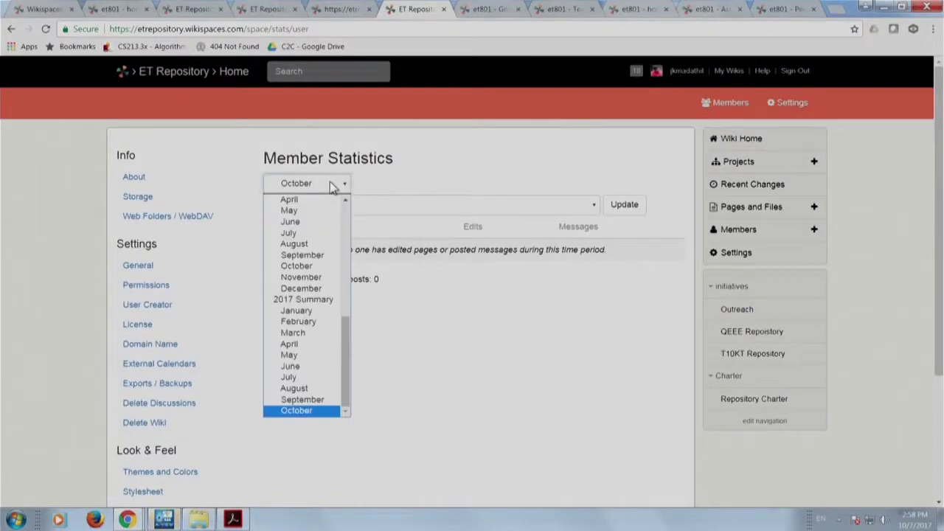
click(319, 311)
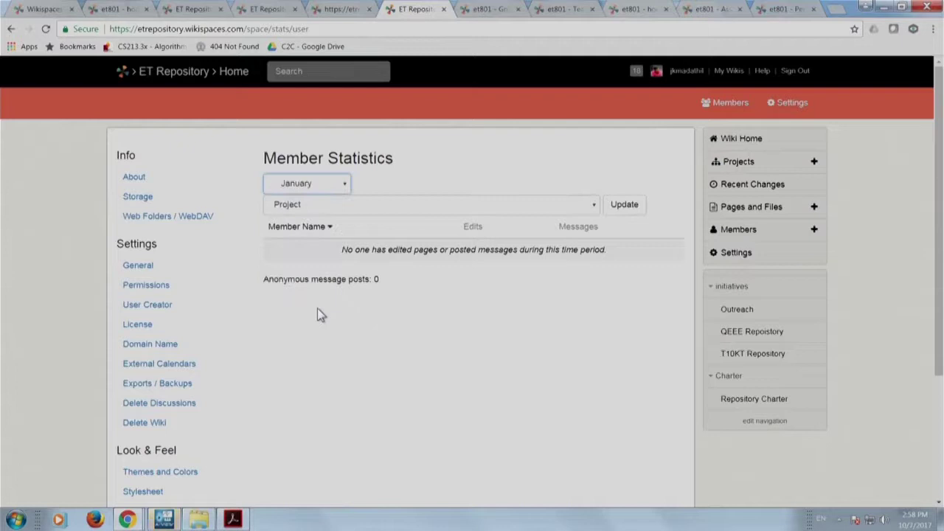
click(341, 184)
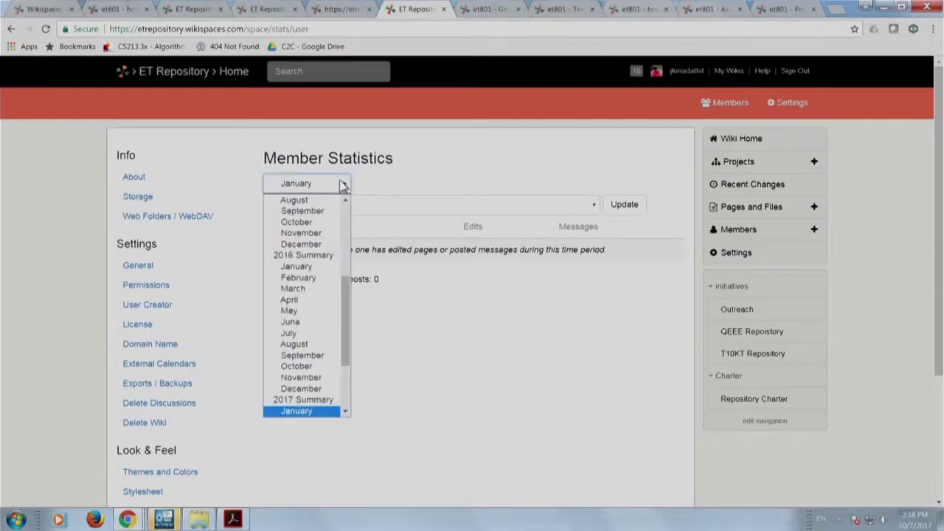
scroll(323, 243, up, 3)
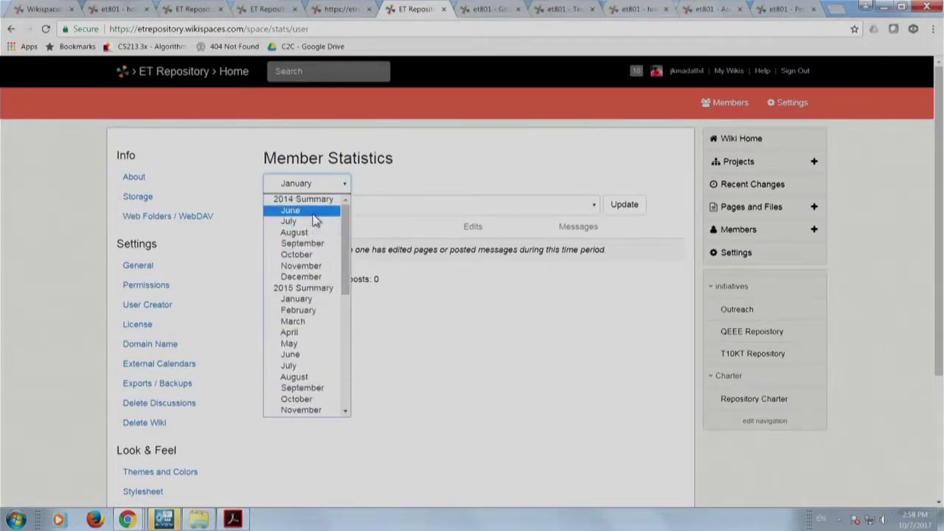
click(313, 213)
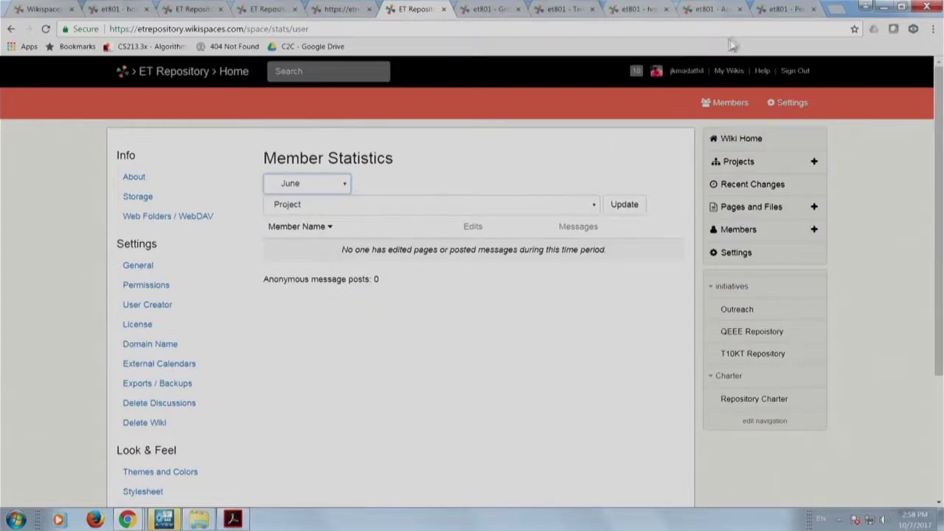
click(782, 9)
Show et801 member statistics for October, filtered by Course Project - 2015 batch.
scroll(84, 432, down, 5)
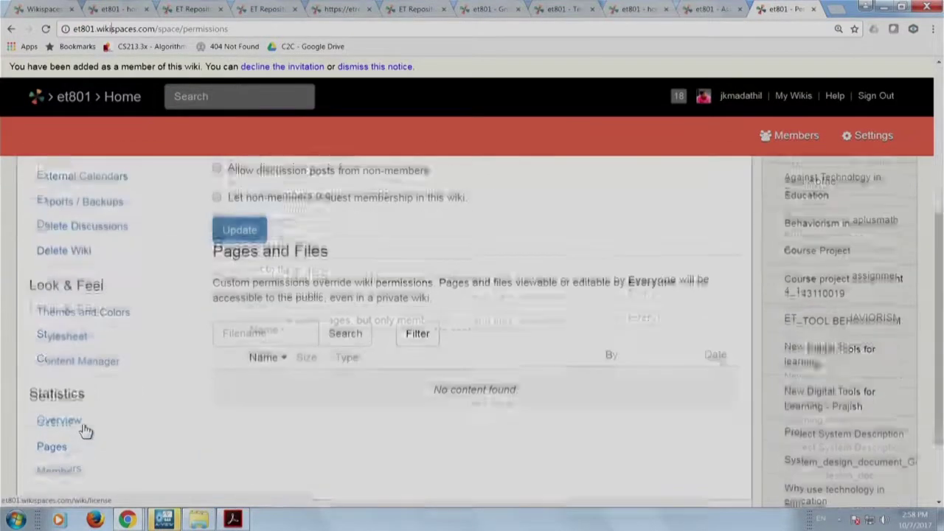
click(84, 417)
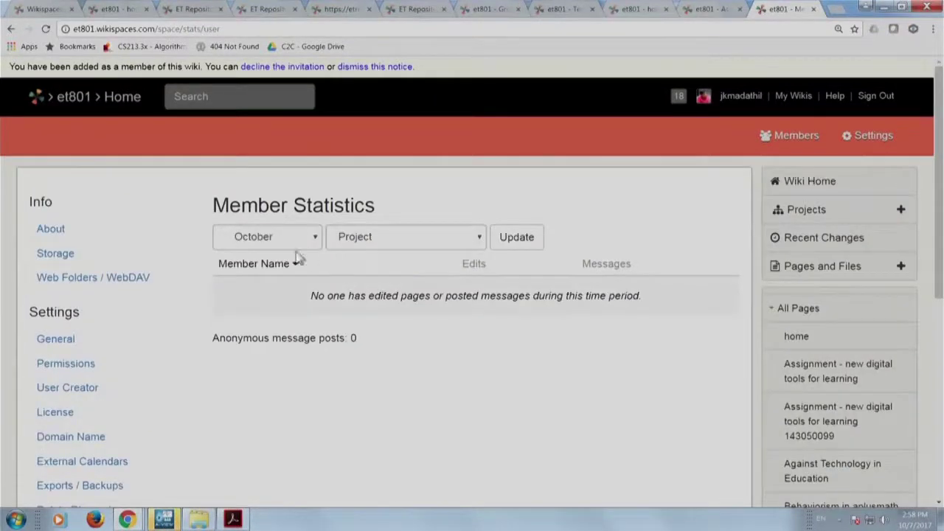
click(286, 242)
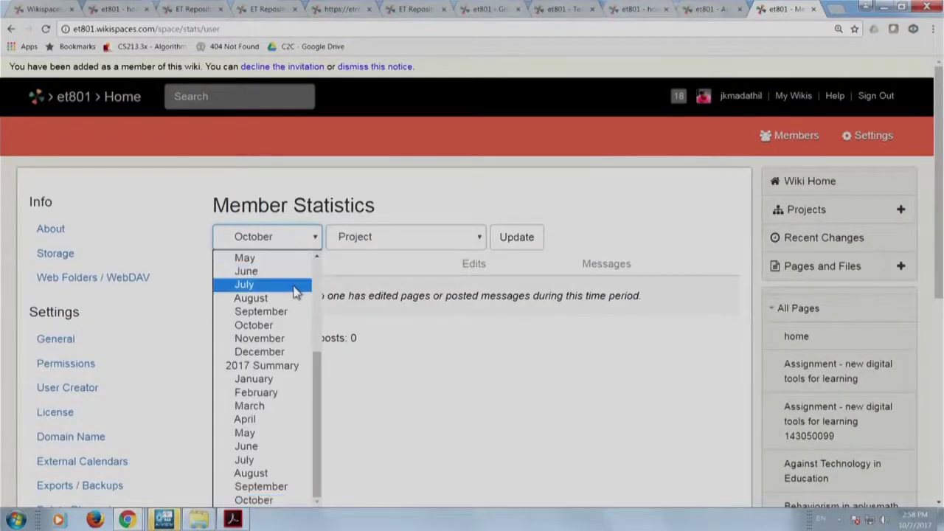
scroll(295, 295, up, 3)
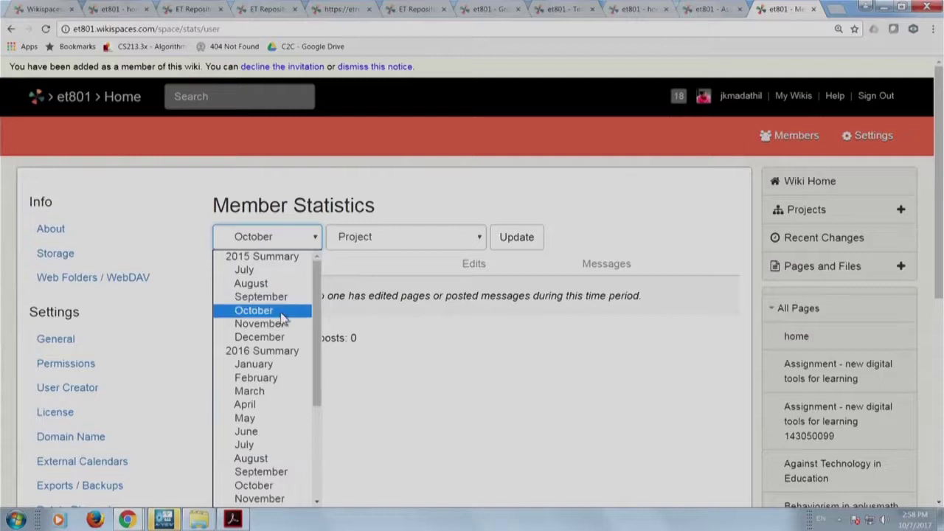
click(283, 310)
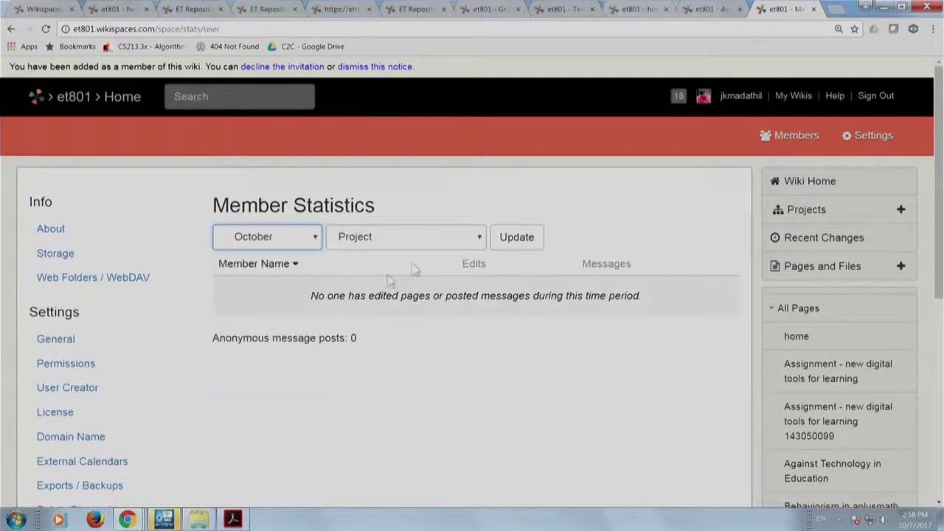
click(453, 237)
click(454, 283)
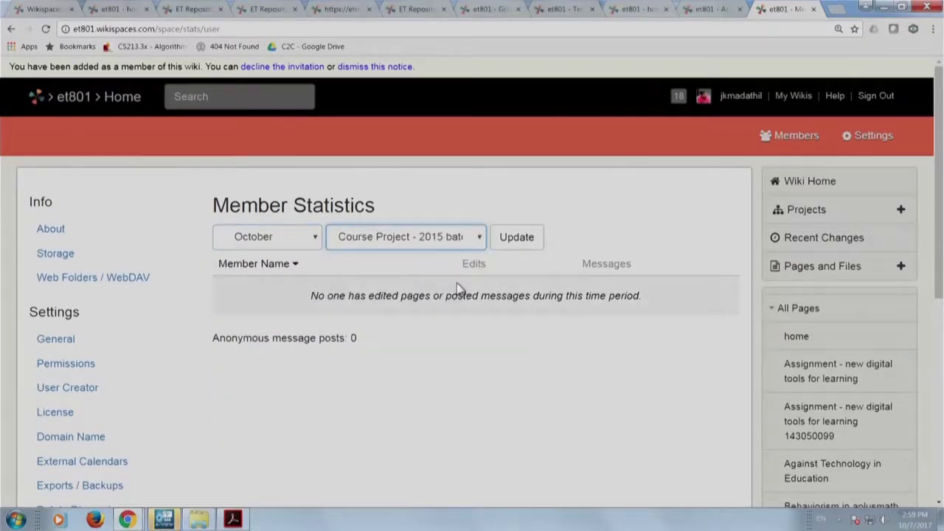
click(517, 238)
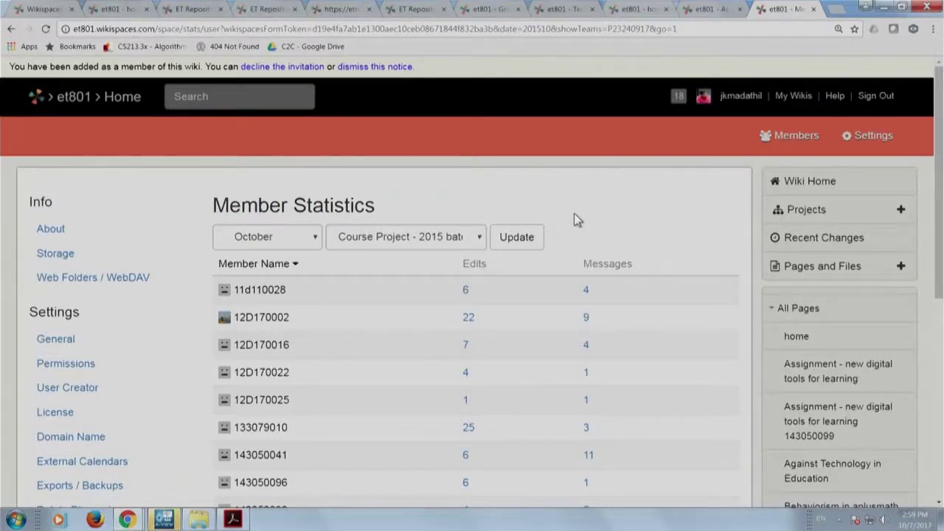
Review the 16 listed members, then return to ET Repository's BMSCEBangalore home page.
scroll(529, 377, down, 3)
scroll(528, 382, up, 3)
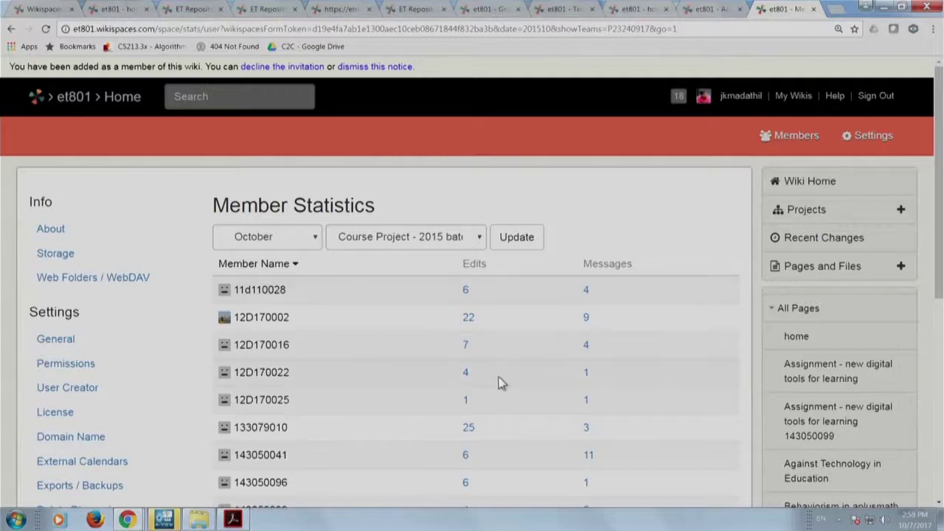
scroll(498, 377, down, 2)
scroll(482, 318, down, 2)
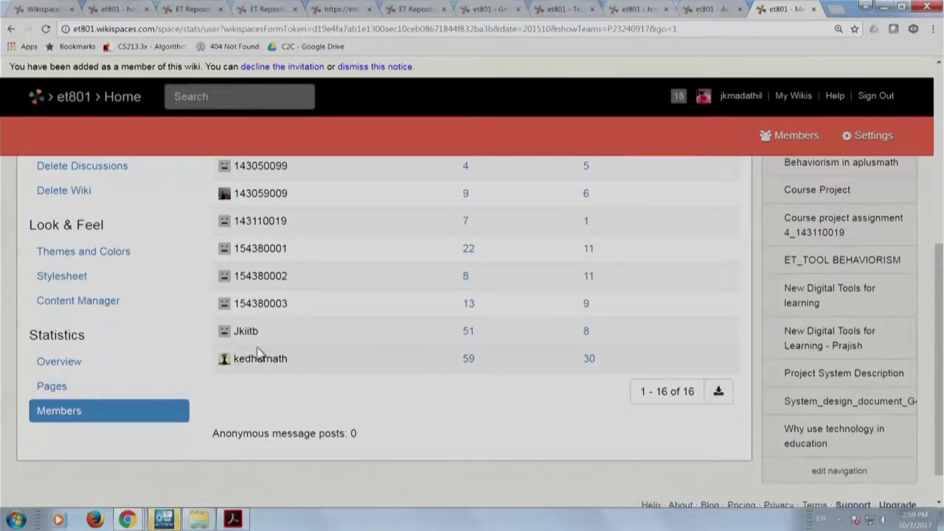
scroll(258, 352, up, 5)
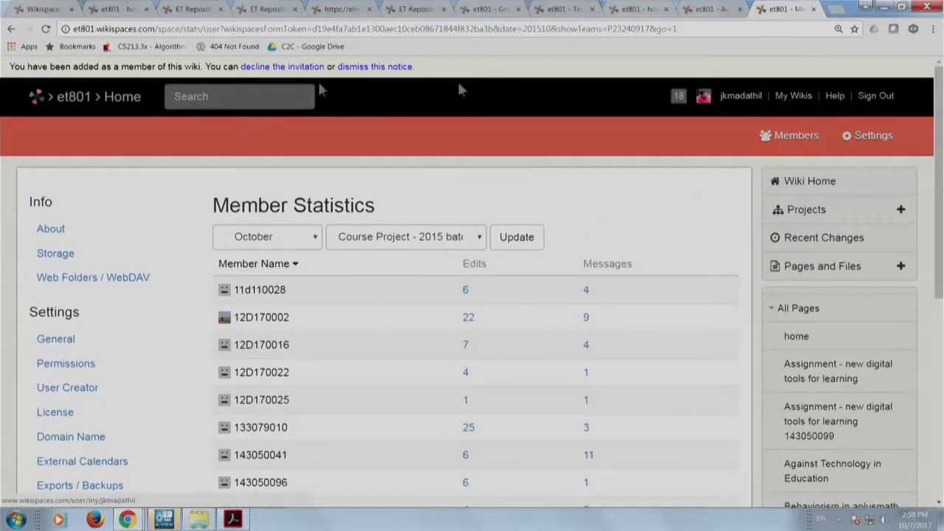
click(115, 96)
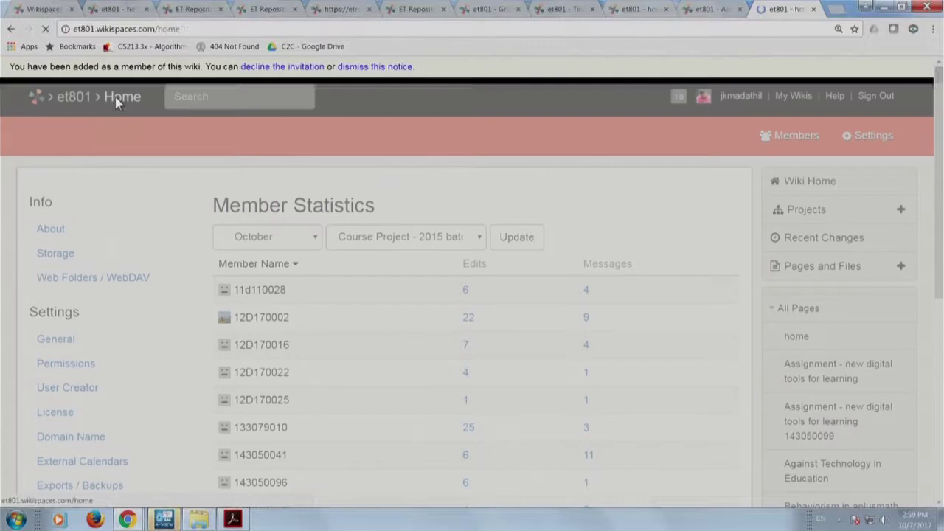
click(267, 9)
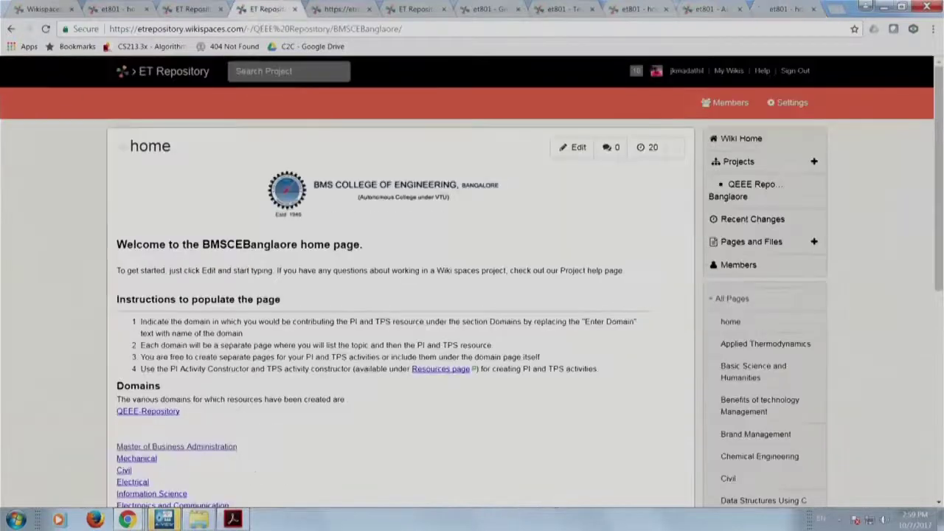
click(190, 73)
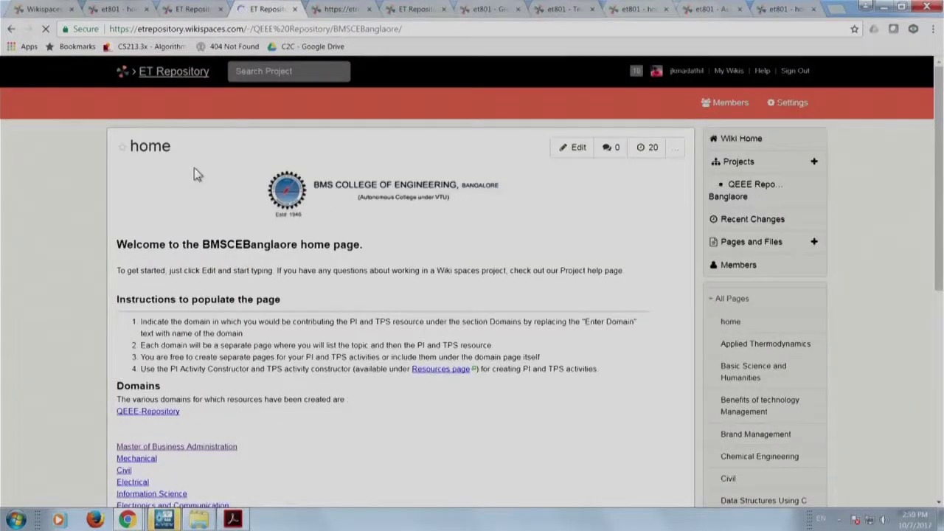
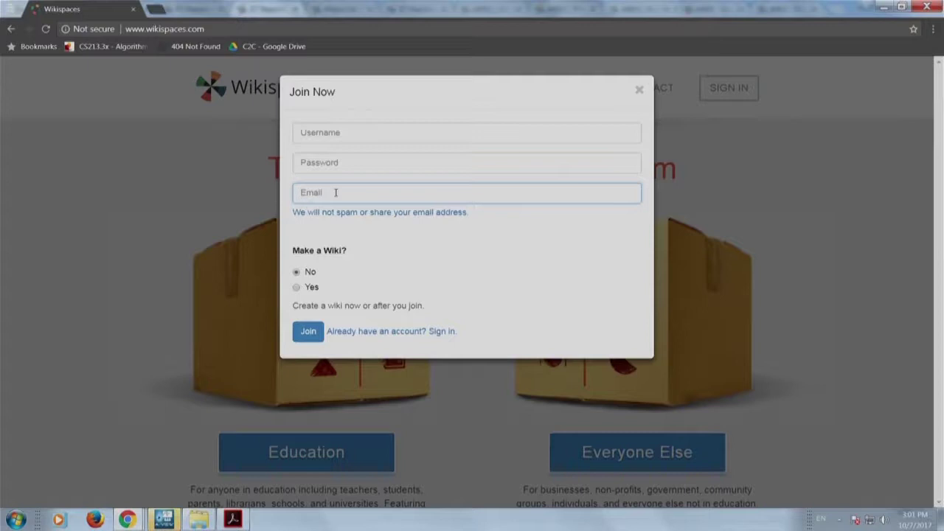
Choose Yes under Make a Wiki? and set the industry to Higher Education.
click(296, 290)
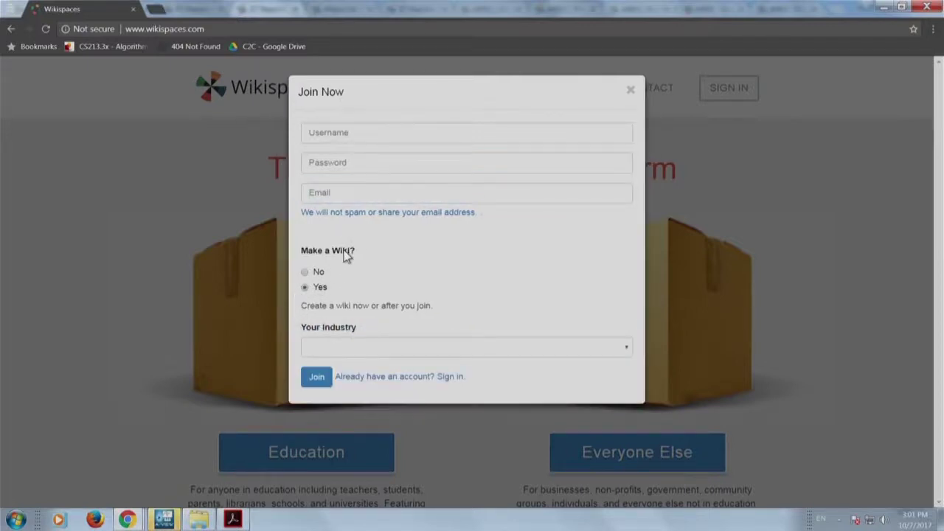
click(554, 352)
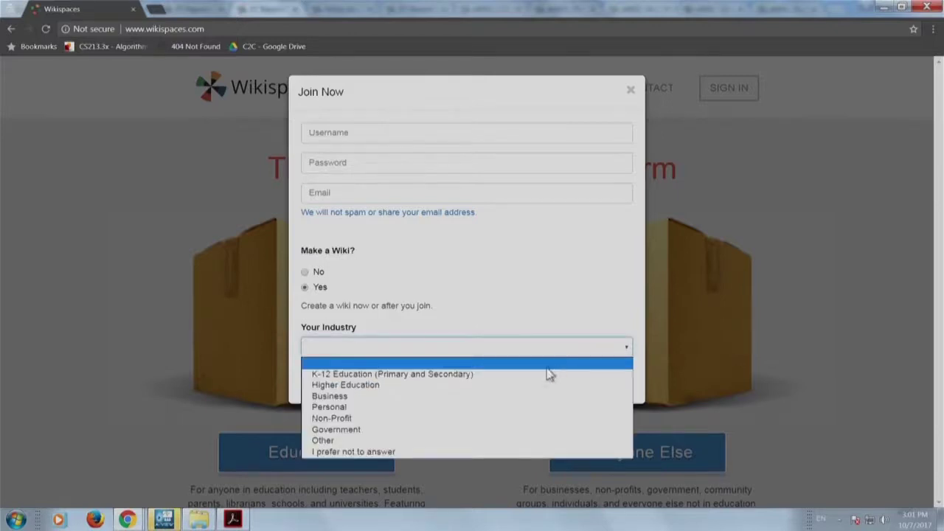
click(539, 391)
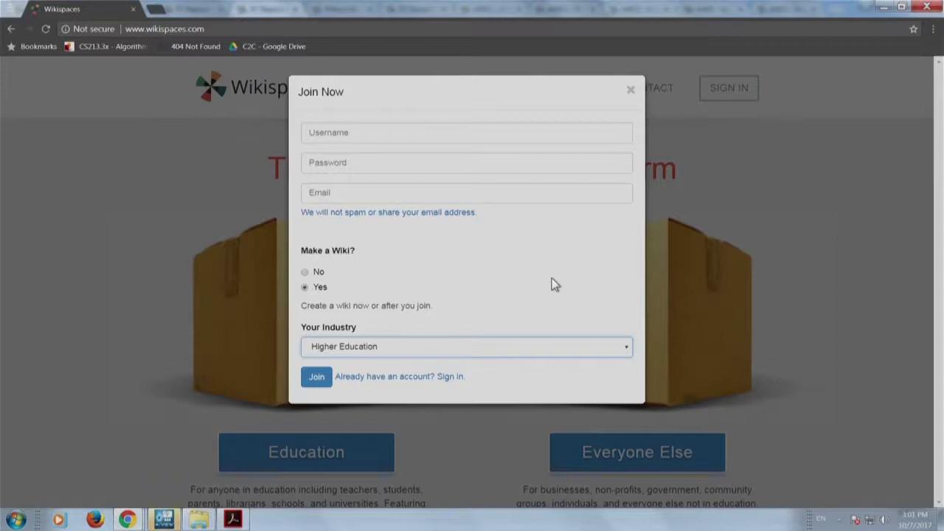
click(316, 378)
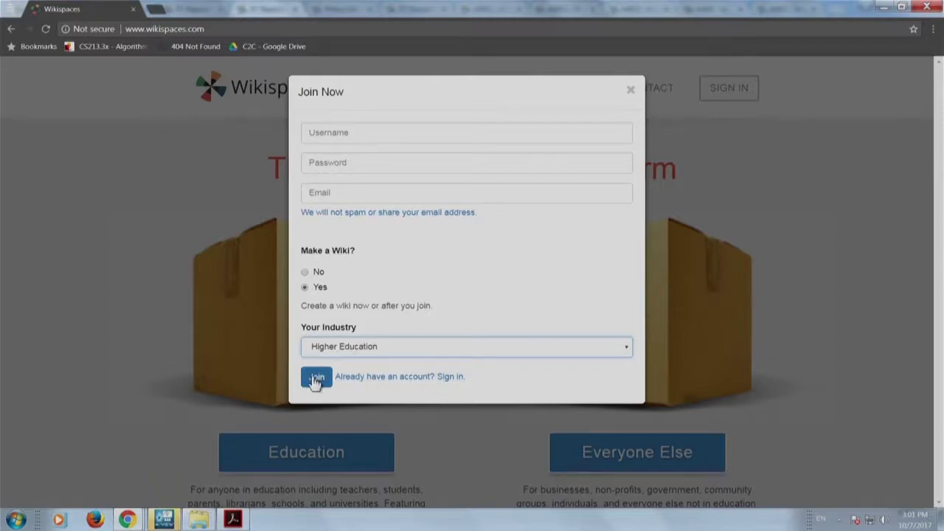
Enter the account username, password and e-mail address, then Join.
click(385, 132)
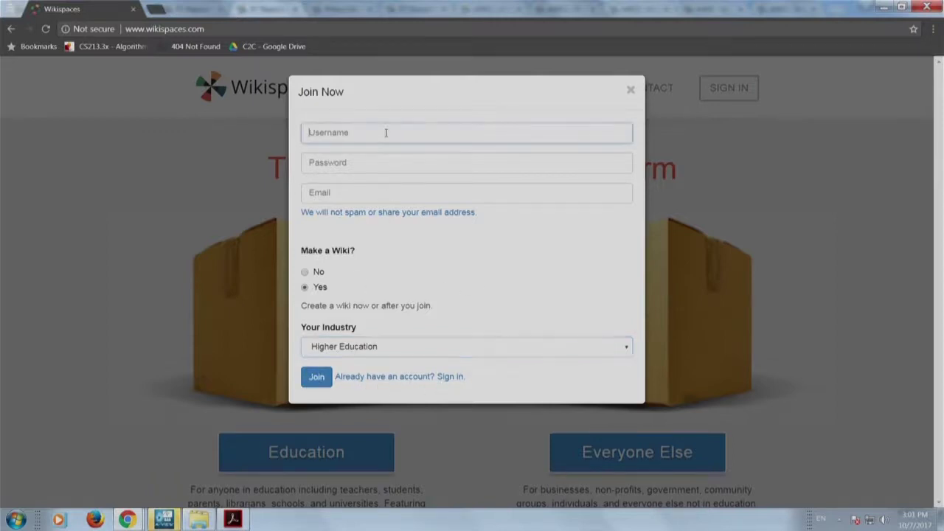
text(fdpict)
key(Tab)
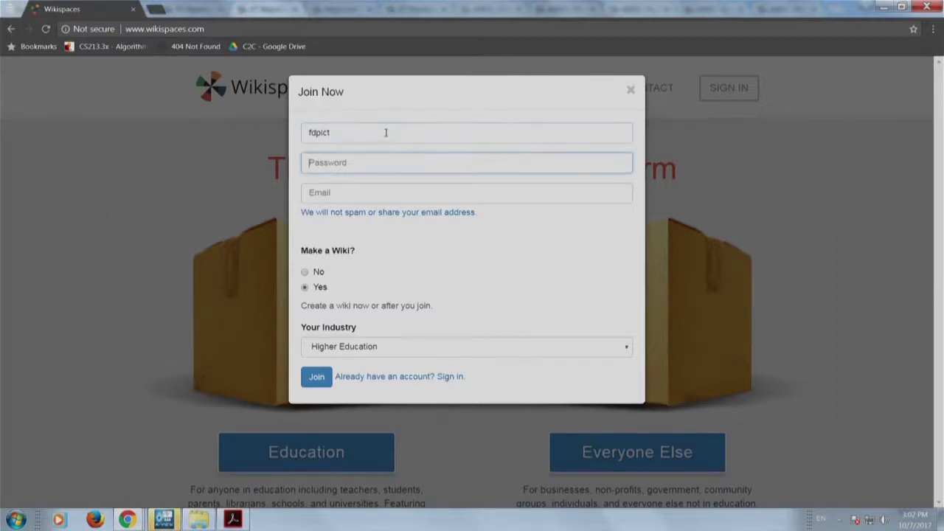
text(••••••••••••)
key(Tab)
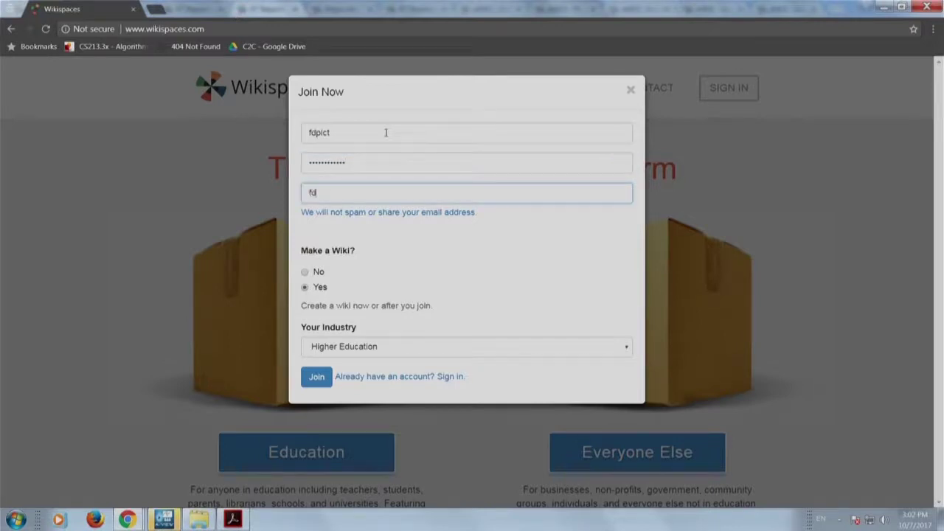
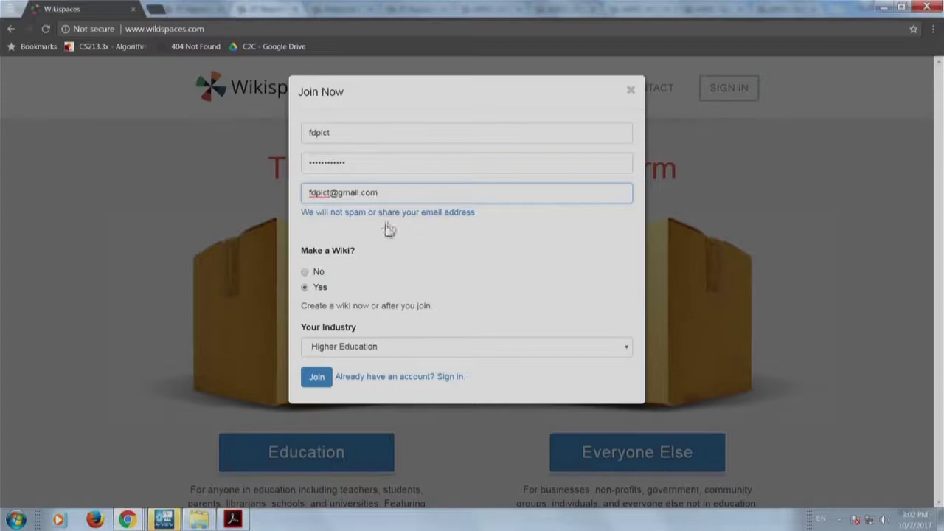
click(316, 377)
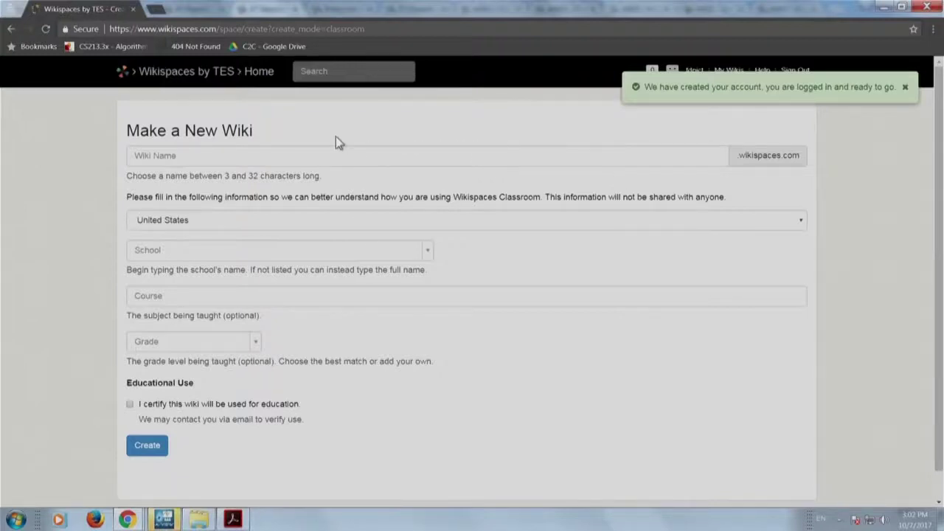
Name the new wiki 'fdpict' and set the country to India.
click(296, 158)
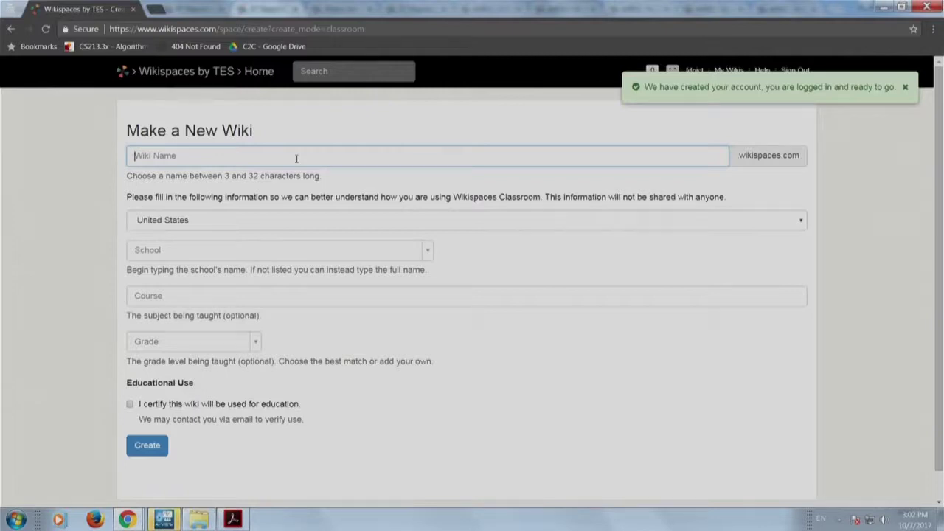
text(fdpict)
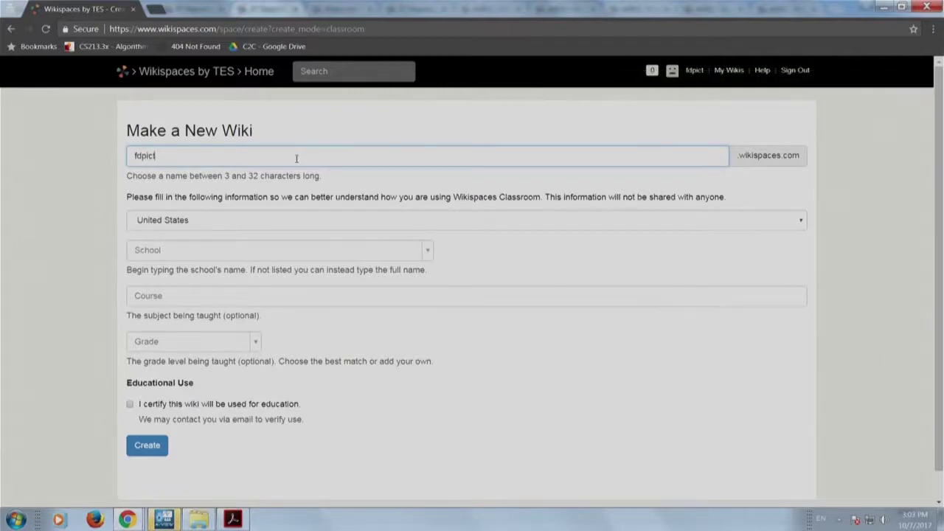
key(Tab)
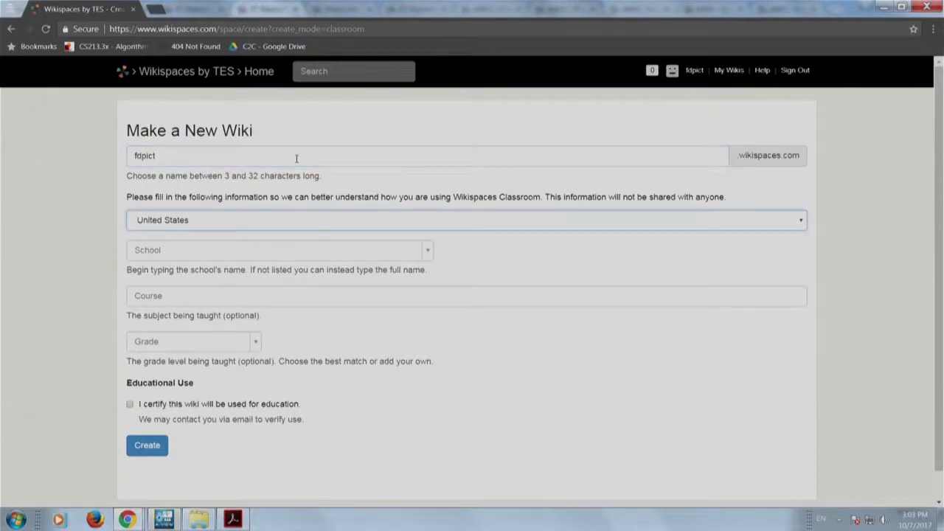
click(340, 220)
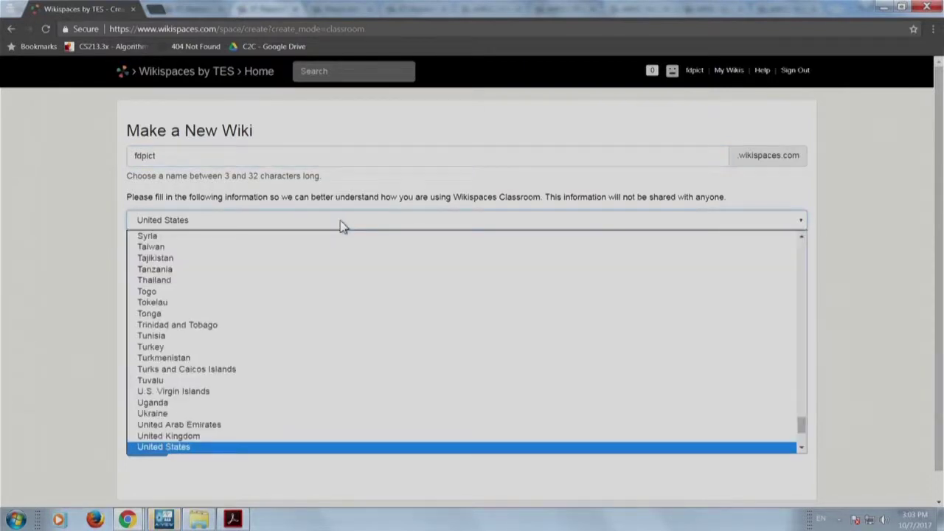
text(in)
key(Return)
Enter the school as IIT Bombay with its city, state and postal code.
key(Tab)
text(IIT)
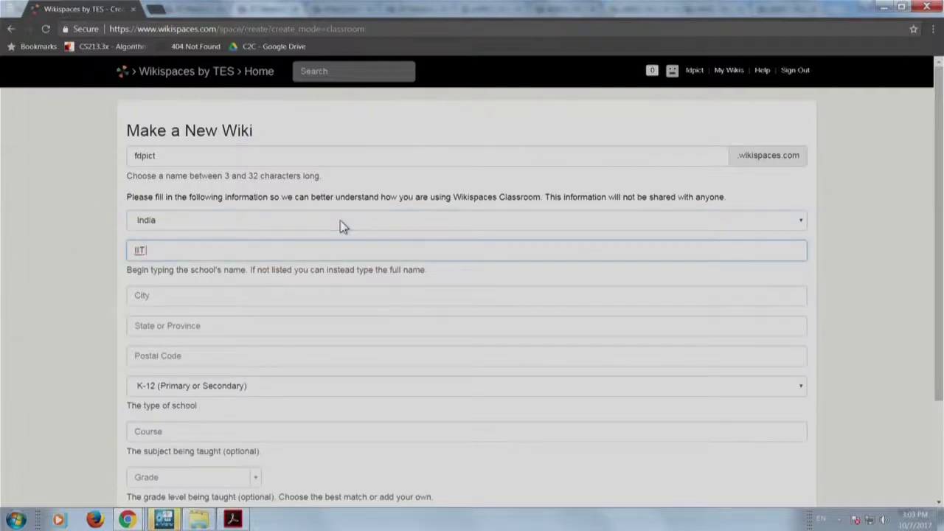
text( Bombay)
key(Tab)
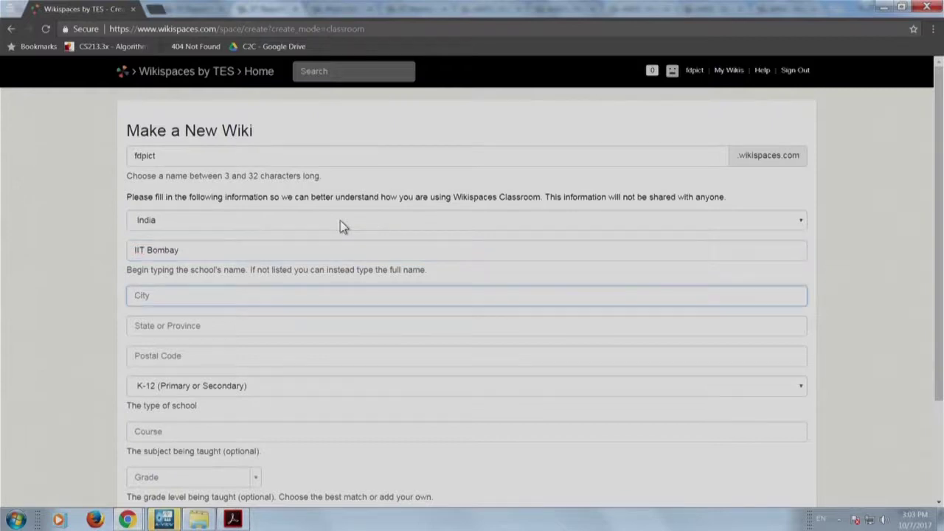
text(Mumbai)
key(Tab)
text(M)
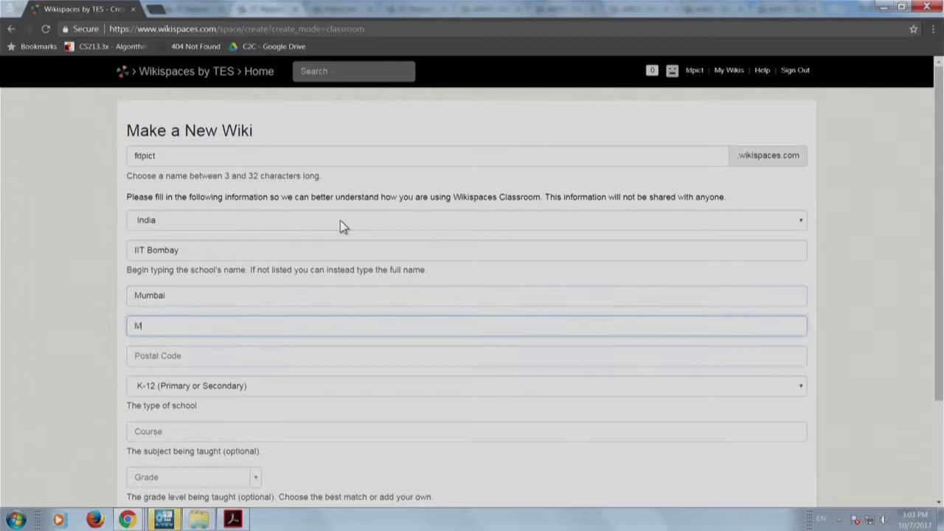
text(aharashta)
key(Tab)
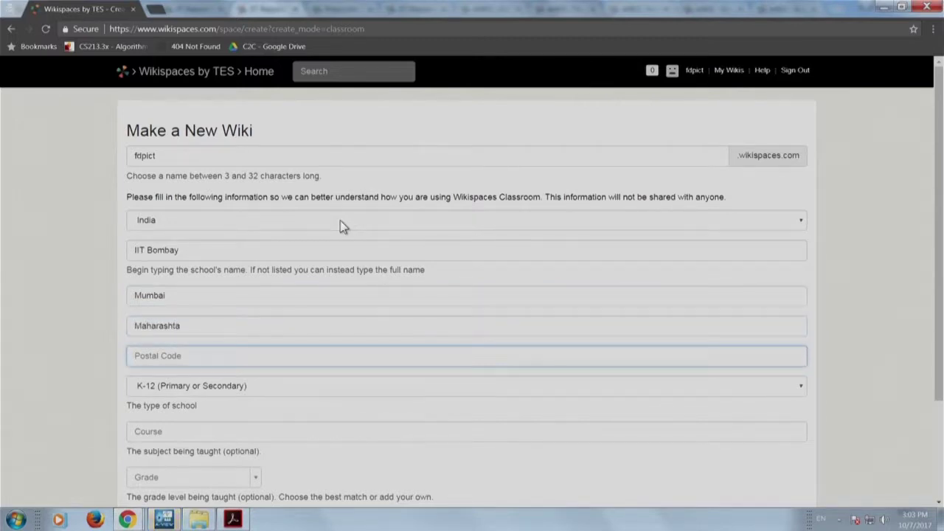
click(178, 325)
text(r)
key(Tab)
text(4000)
text(76)
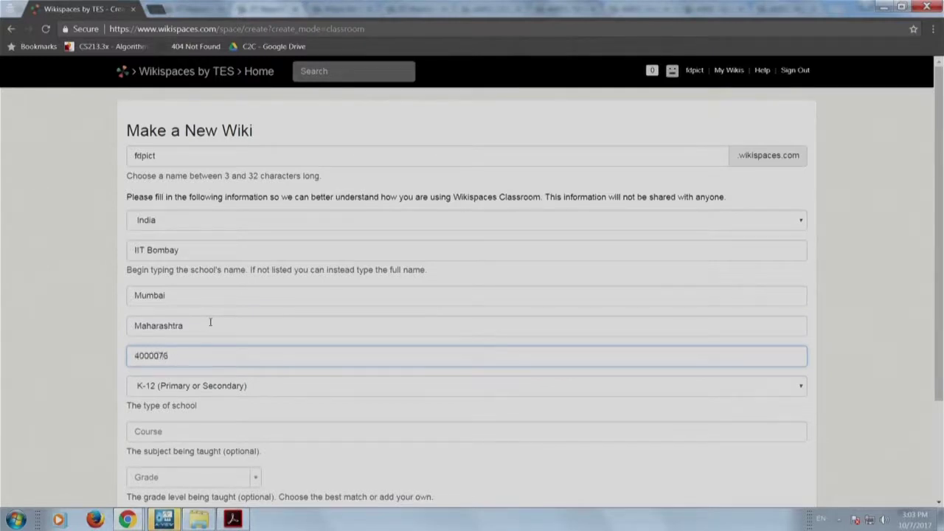
key(shift+Left)
key(shift+Left)
key(Right)
Set the school type to Higher Education and the course name to 'FDP'.
key(Tab)
key(Down)
key(Tab)
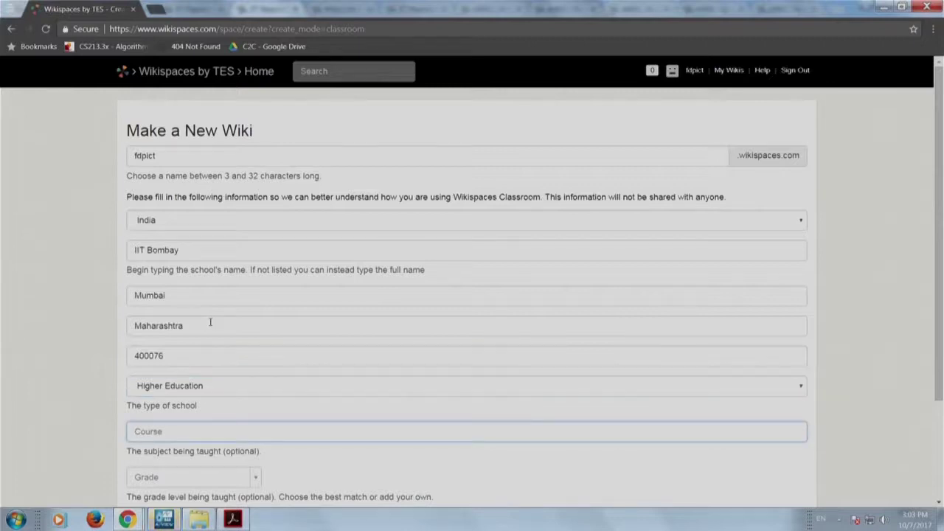
text(FDP)
click(293, 463)
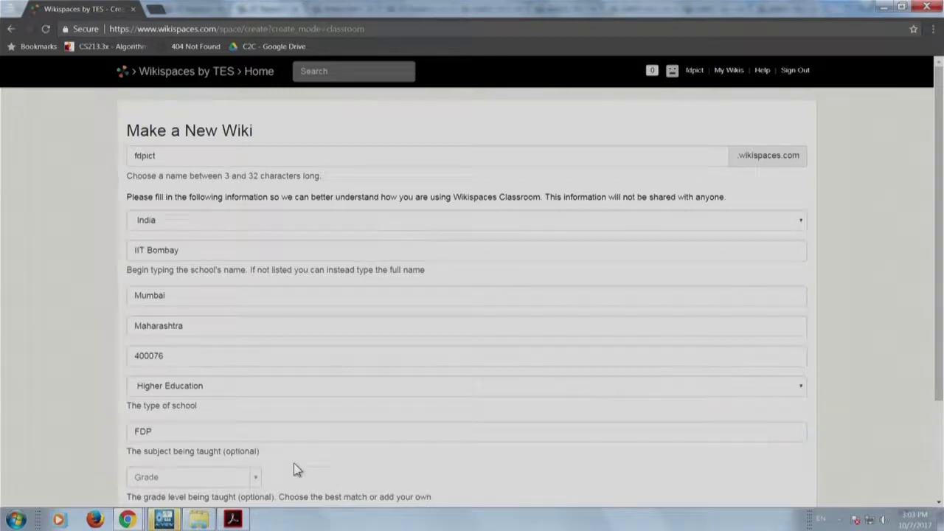
Pick Adult Education as grade level, certify educational use, and create the wiki.
scroll(293, 463, down, 2)
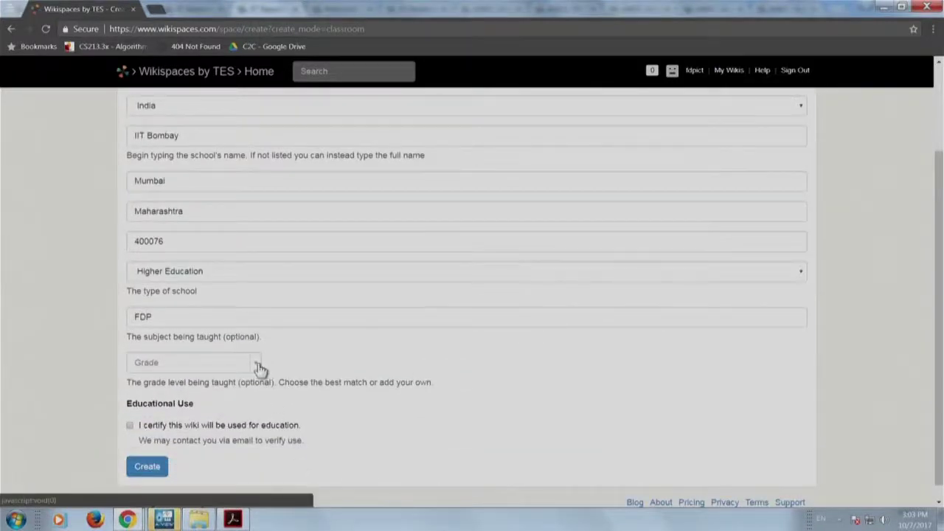
click(258, 363)
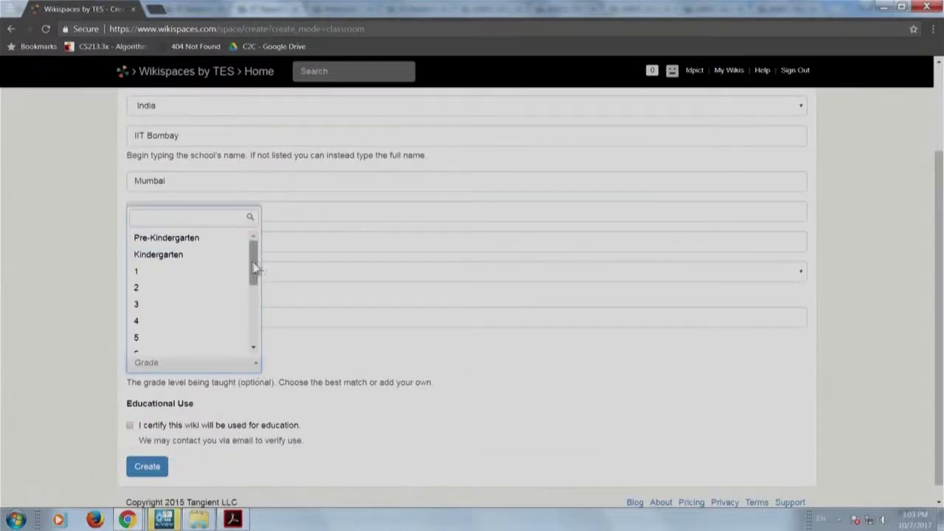
drag(253, 269, 252, 326)
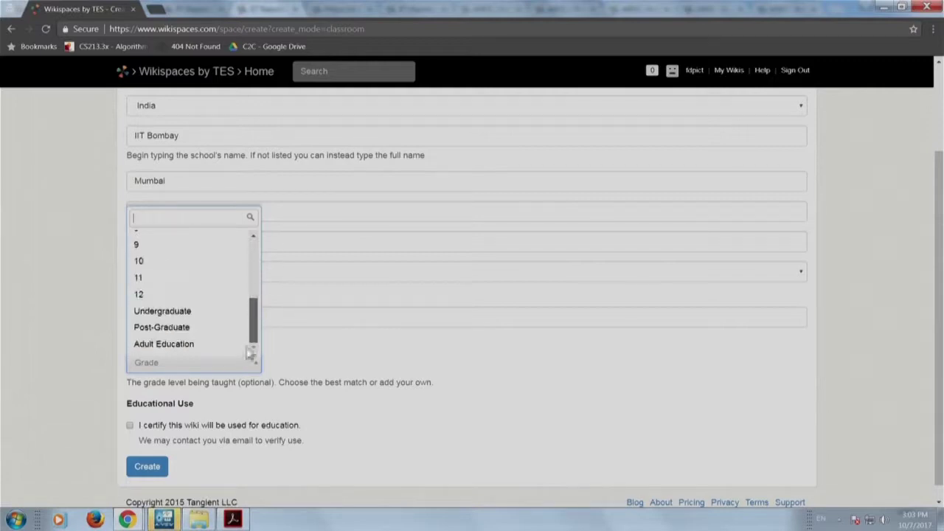
click(194, 347)
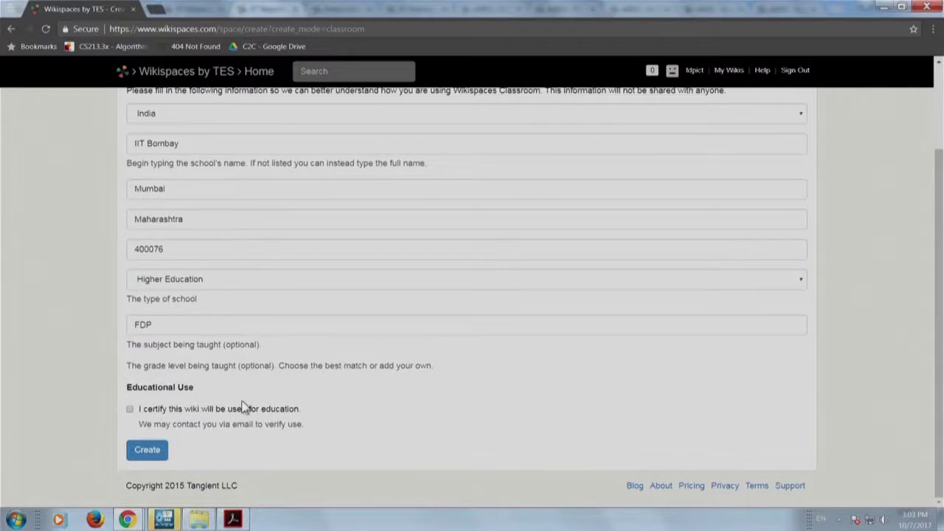
click(130, 409)
scroll(343, 406, up, 3)
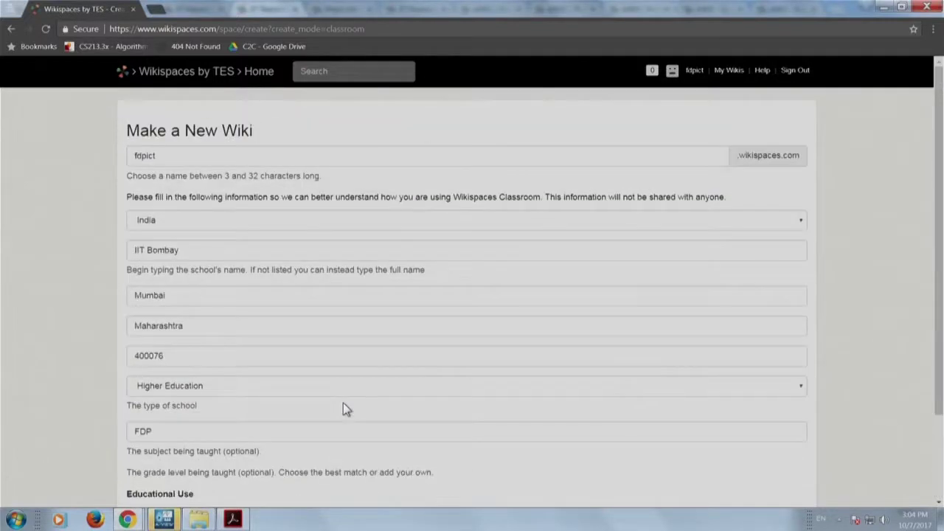
scroll(356, 277, down, 3)
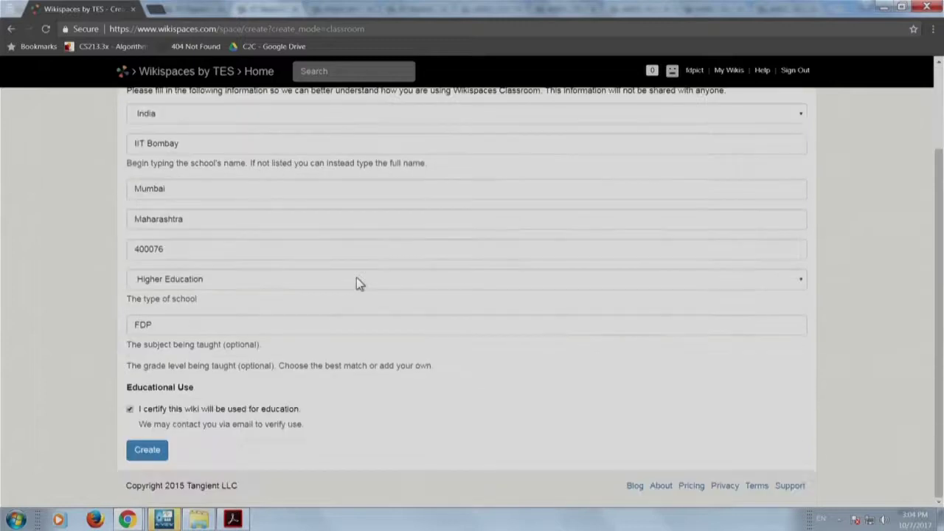
click(148, 451)
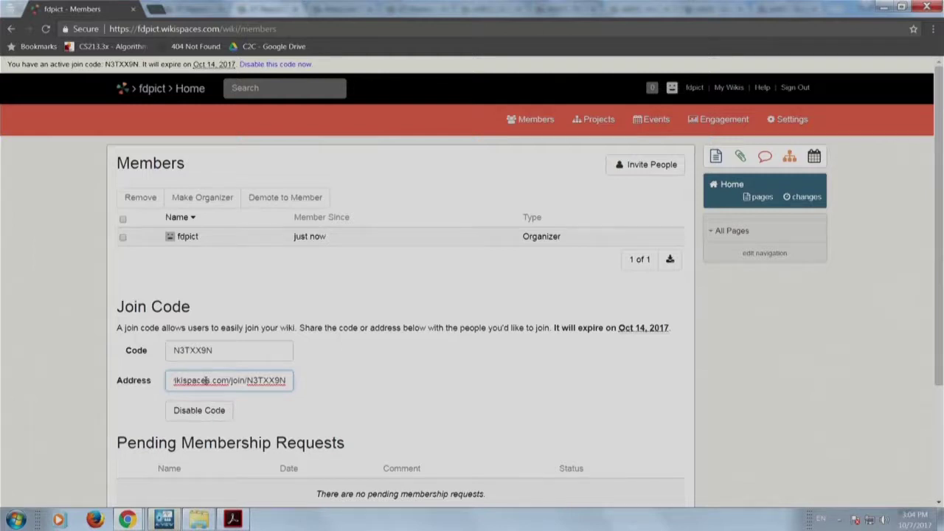
click(206, 379)
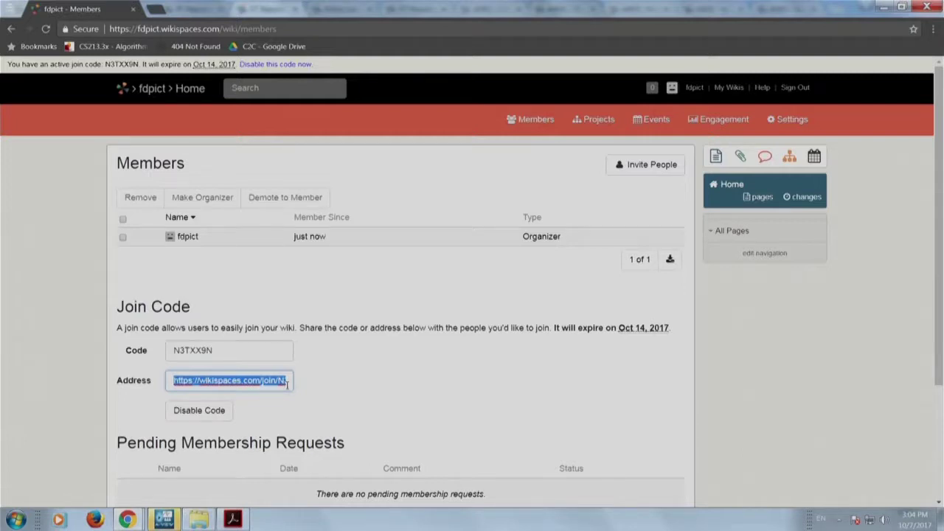
click(239, 377)
click(239, 377)
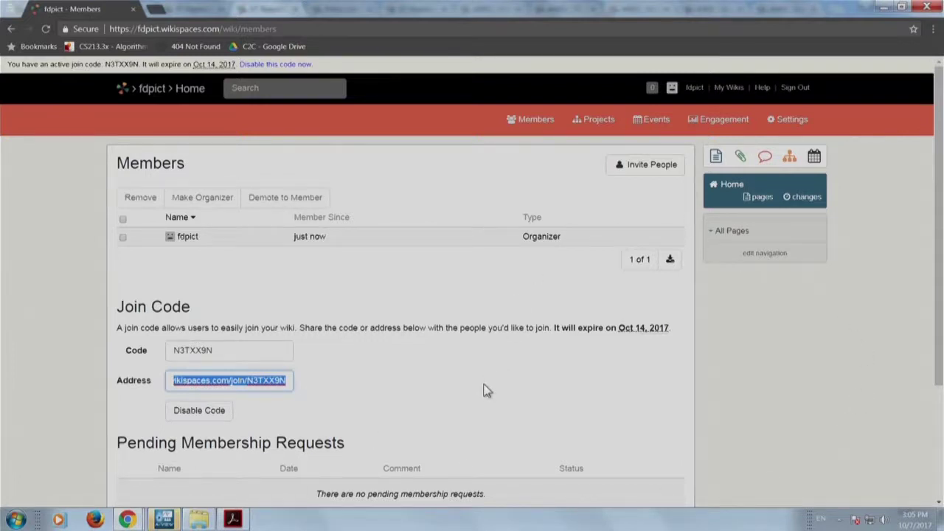
scroll(459, 414, down, 2)
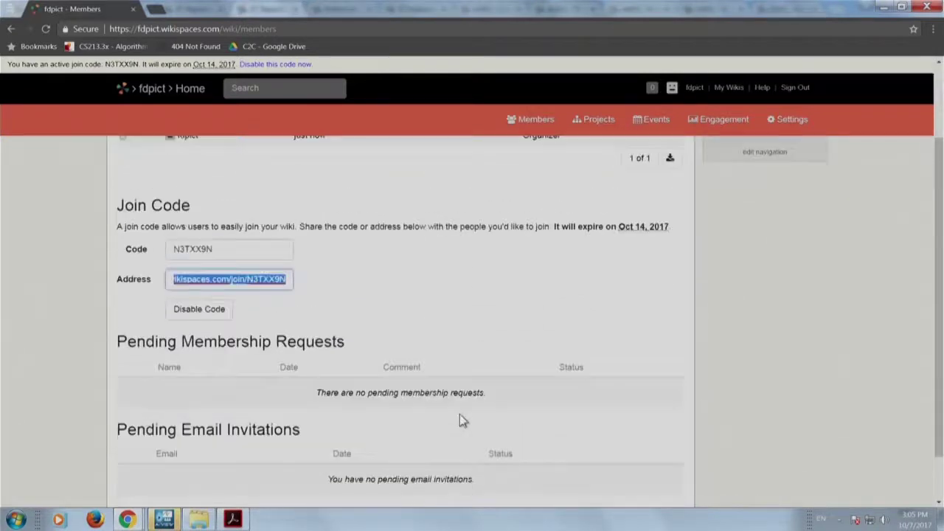
scroll(390, 347, up, 2)
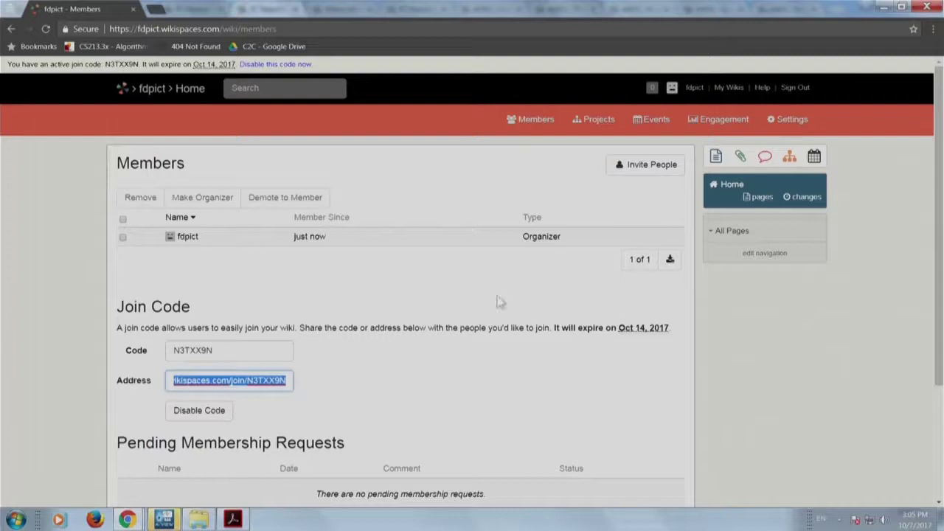
Switch Invite People to the Bulk User Creator with 'I will upload a spreadsheet file'.
click(644, 171)
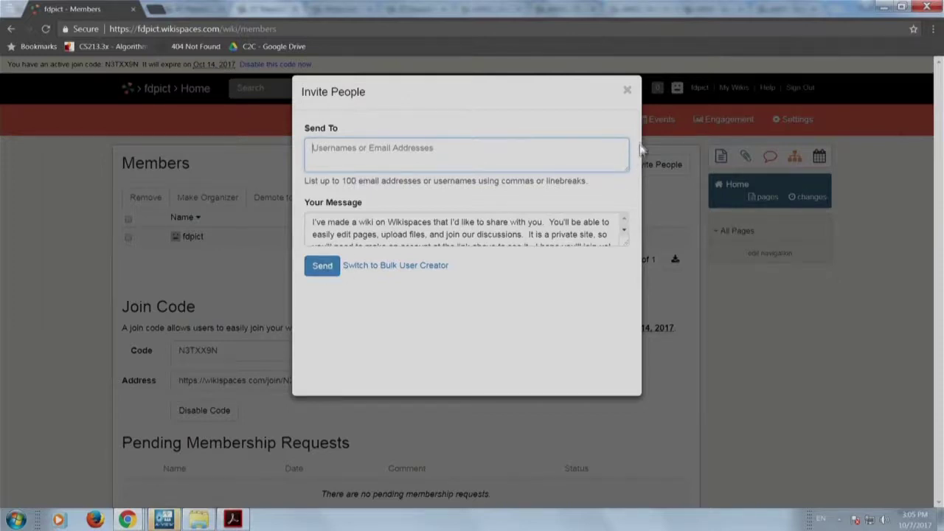
click(394, 267)
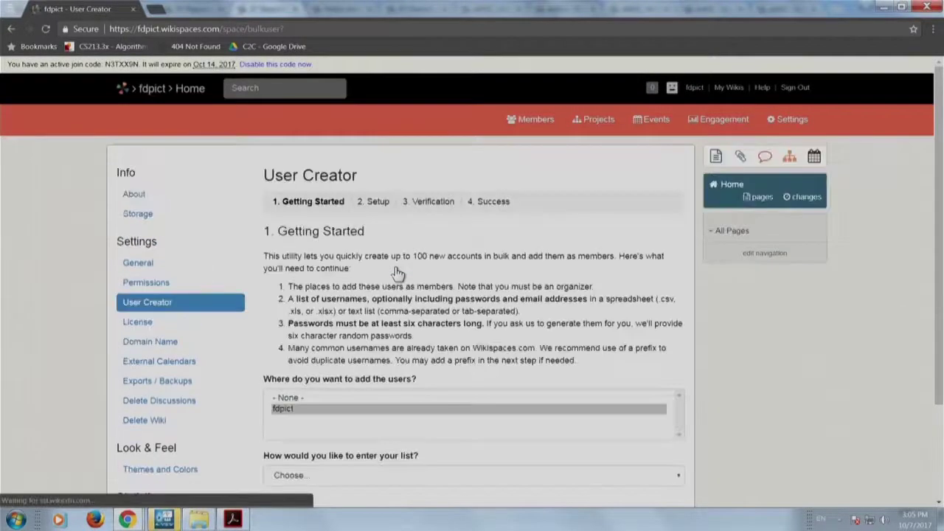
scroll(394, 274, down, 3)
scroll(411, 334, down, 2)
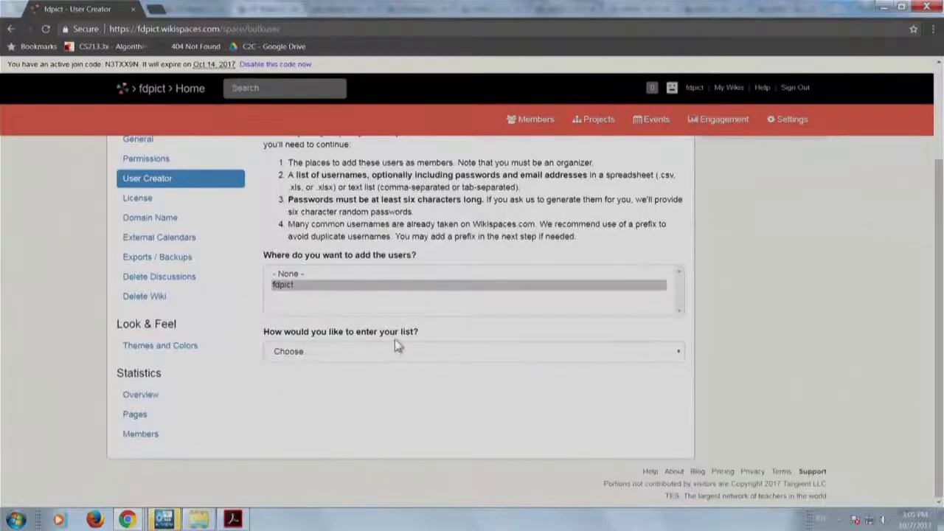
click(403, 349)
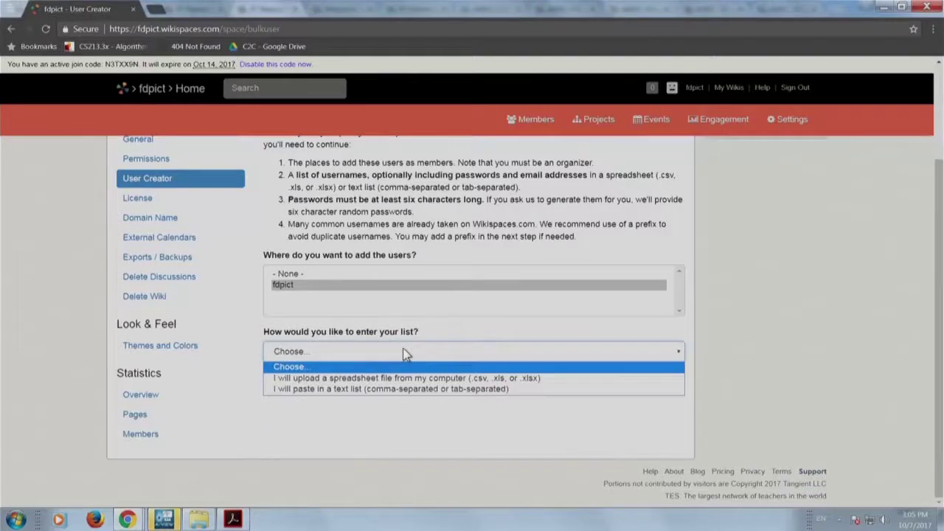
click(409, 378)
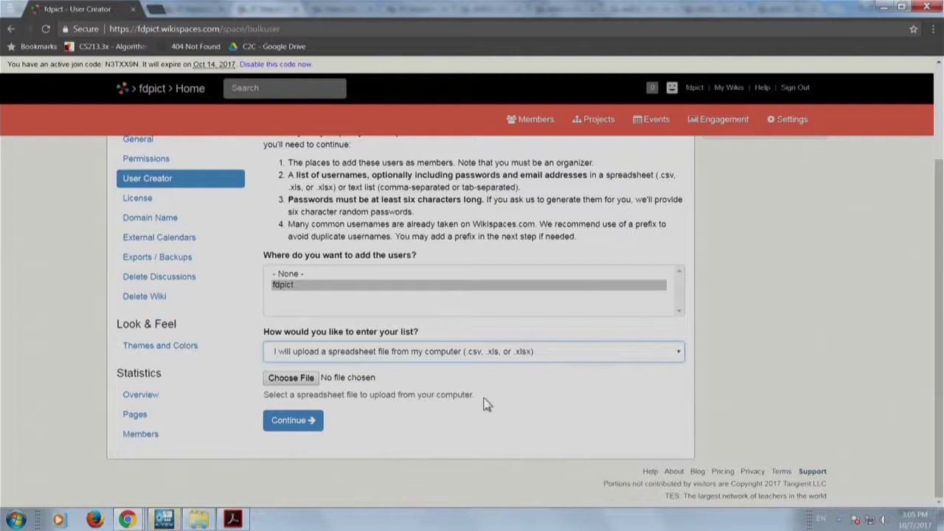
scroll(486, 403, up, 2)
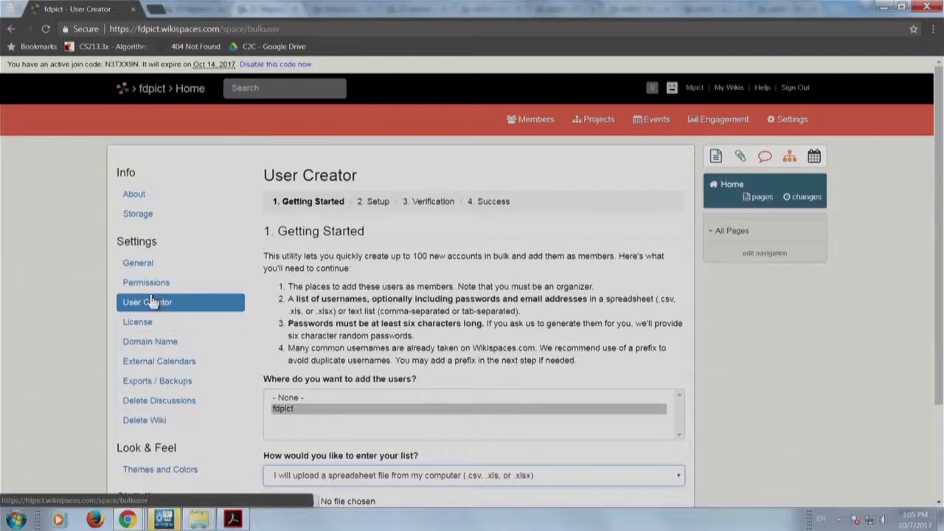
Disable the join code on the Members page and open the wiki's Settings.
click(11, 30)
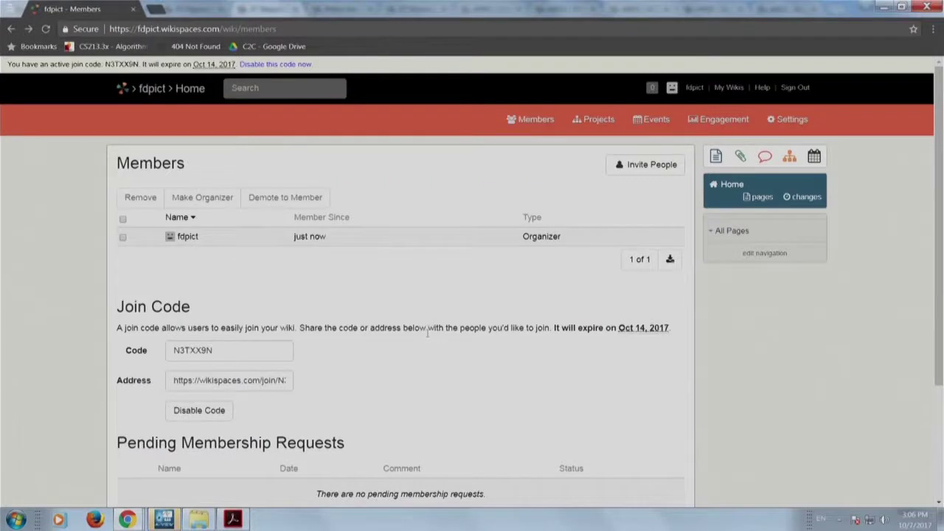
click(197, 411)
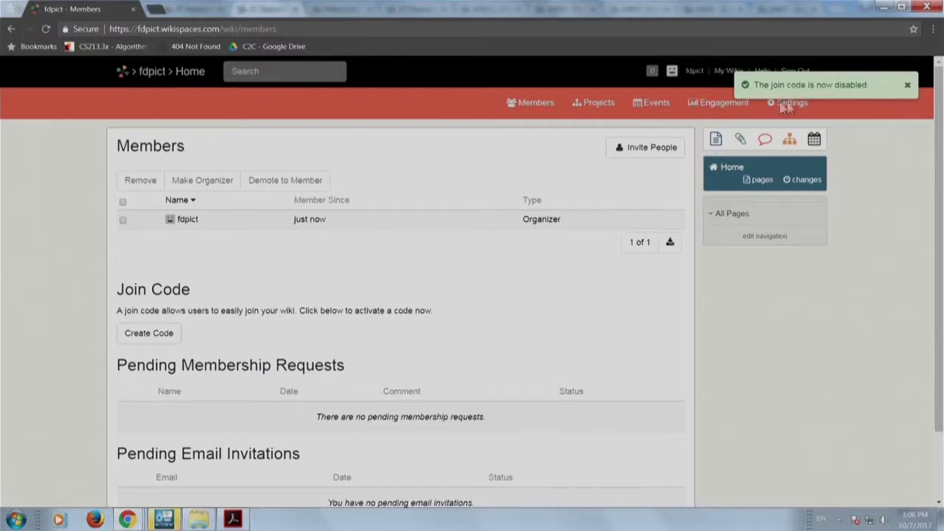
click(907, 85)
click(803, 105)
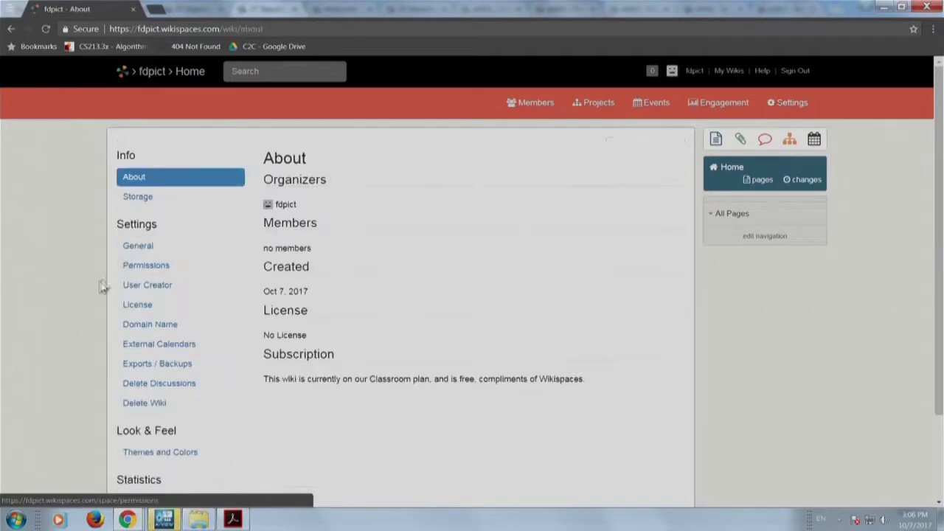
View the Permissions settings, visiting the account verification page, with fdpict left Private.
click(161, 269)
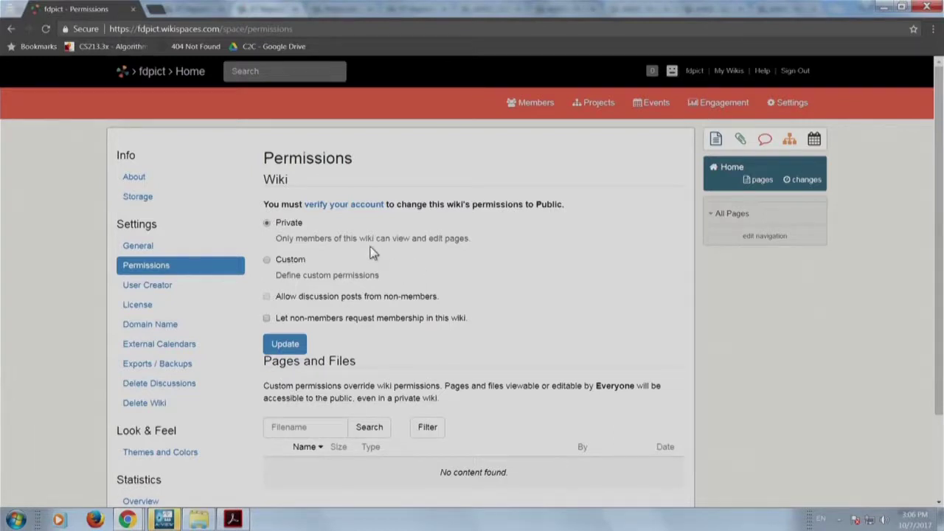
click(361, 211)
scroll(390, 319, down, 3)
scroll(390, 320, up, 3)
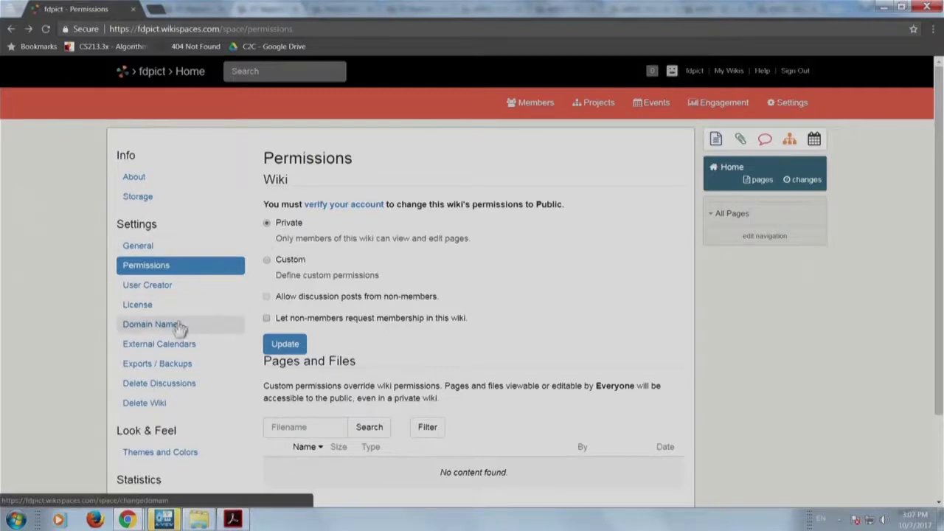
Choose the Creative Commons Attribution 3.0 license with Share-Alike ticked.
click(172, 313)
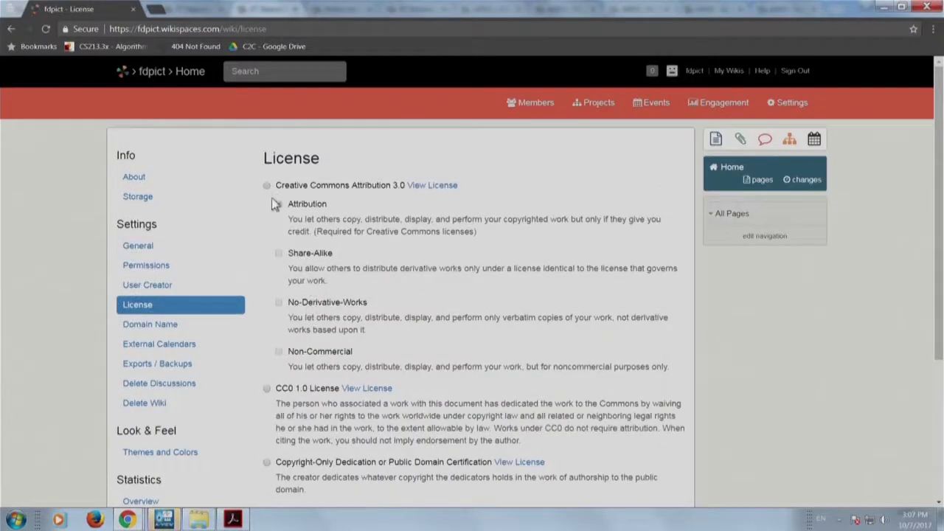
click(267, 185)
click(278, 253)
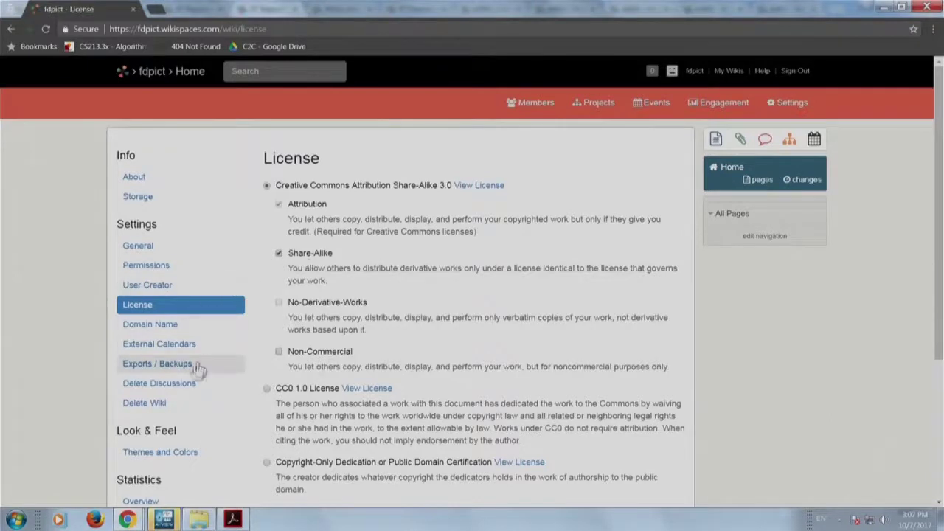
scroll(186, 432, down, 2)
scroll(190, 431, up, 2)
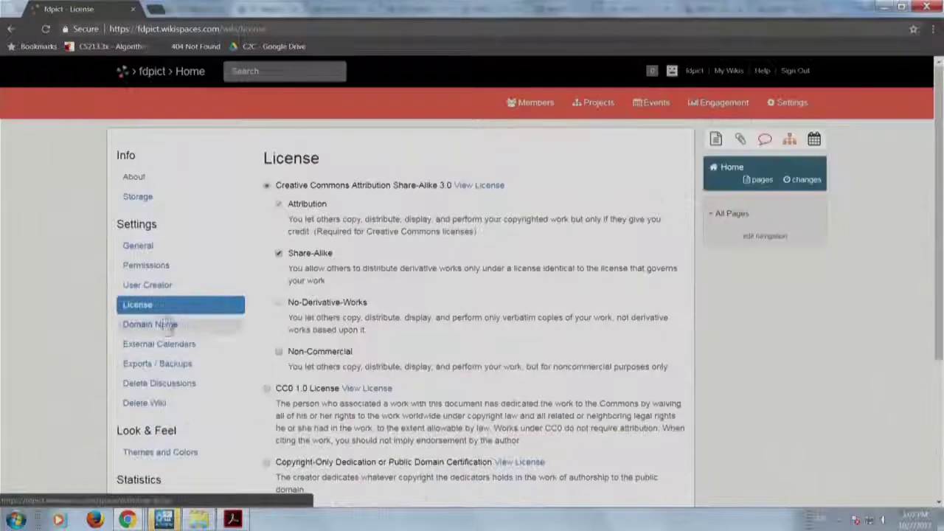
scroll(181, 365, down, 3)
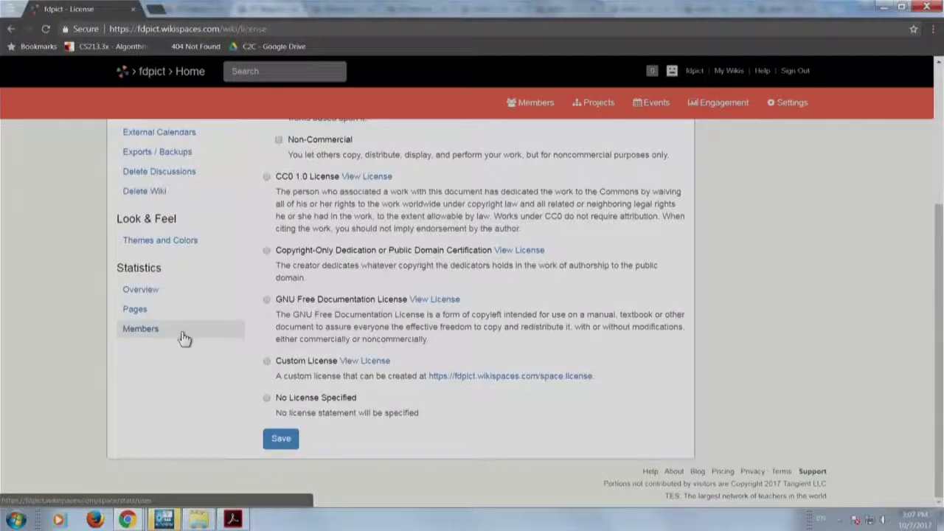
scroll(177, 311, up, 3)
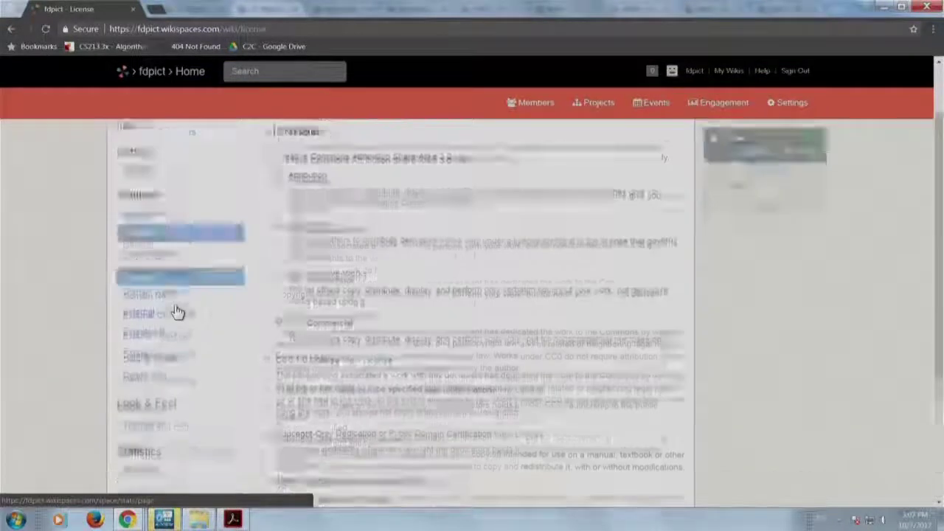
Go to the fdpict Home page via the breadcrumb and look over its posts.
click(197, 67)
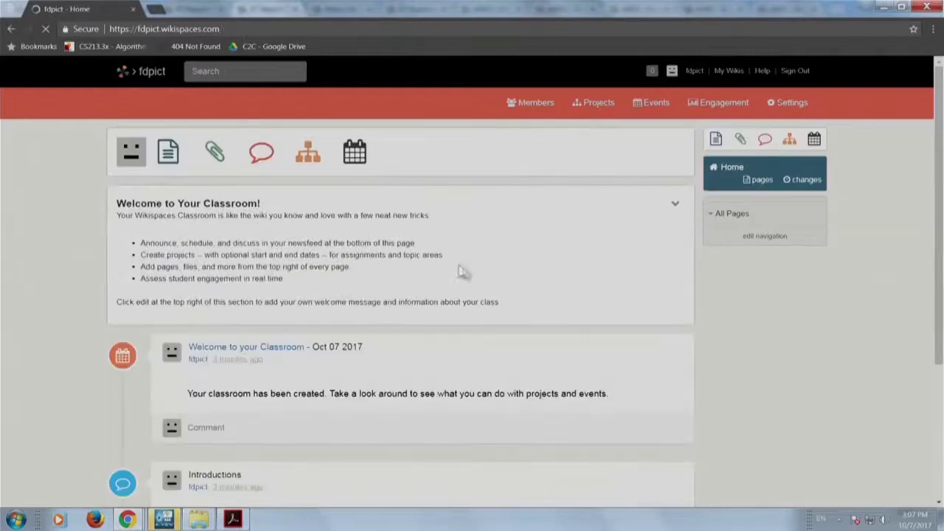
scroll(421, 307, down, 3)
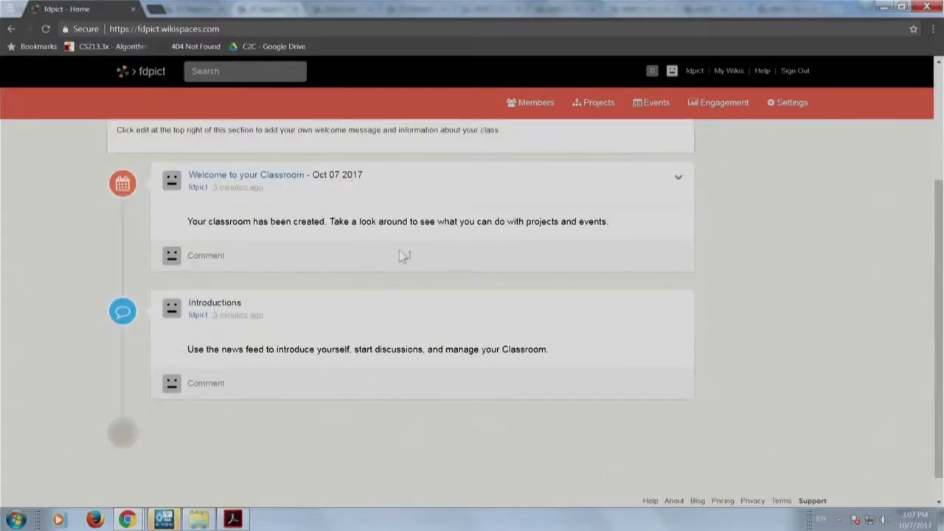
scroll(332, 362, up, 3)
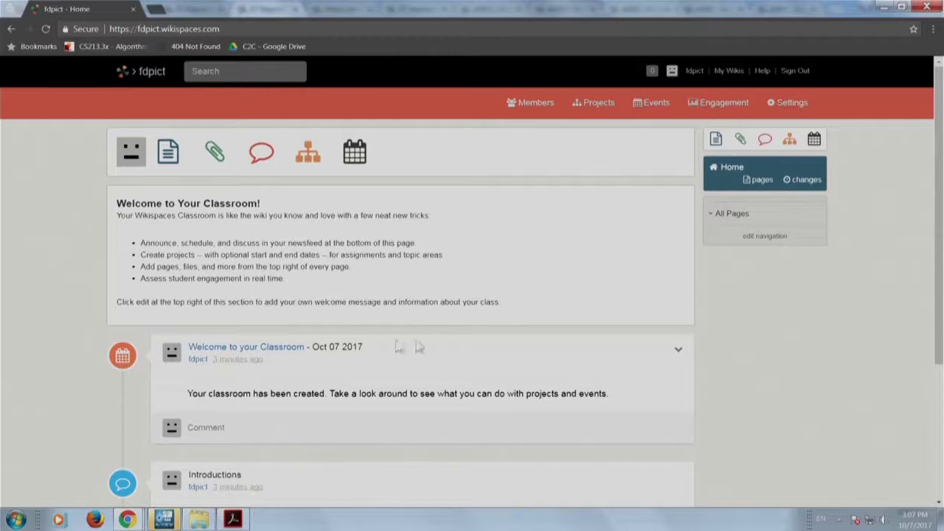